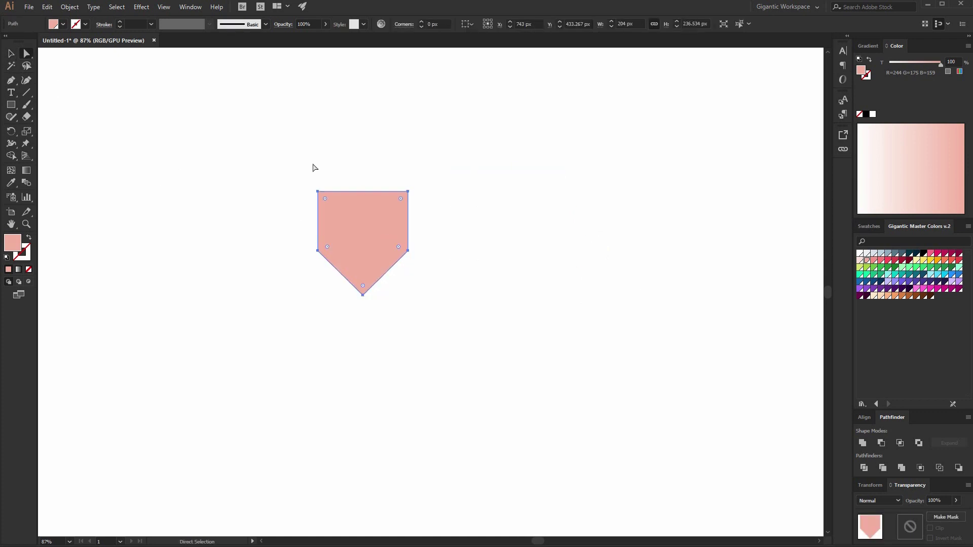
Select the two top corners of the pink shield shape.
{"action": "left_click_drag", "start_coordinate": [284, 164], "coordinate": [428, 217]}
Round the shape's bottom corners and dome its top, raising the top anchors to lengthen the head.
{"action": "key", "text": "Up"}
{"action": "key", "text": "Up"}
{"action": "key", "text": "Up"}
{"action": "key", "text": "Up"}
{"action": "key", "text": "Up"}
{"action": "key", "text": "Up"}
{"action": "key", "text": "Up"}
{"action": "key", "text": "Up"}
{"action": "key", "text": "Up"}
{"action": "key", "text": "Up"}
{"action": "key", "text": "Up"}
{"action": "key", "text": "Up"}
{"action": "key", "text": "Up"}
{"action": "key", "text": "Up"}
{"action": "key", "text": "Up"}
{"action": "key", "text": "Up"}
{"action": "key", "text": "Up"}
{"action": "key", "text": "Up"}
{"action": "key", "text": "Up"}
{"action": "key", "text": "Up"}
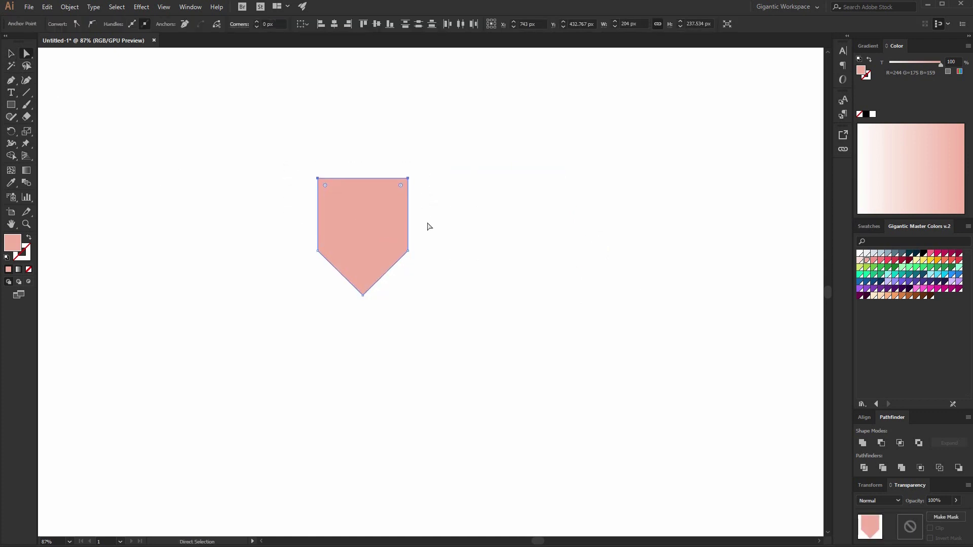
{"action": "key", "text": "Up"}
{"action": "key", "text": "Up"}
{"action": "key", "text": "Up"}
{"action": "left_click_drag", "start_coordinate": [327, 248], "coordinate": [343, 245]}
{"action": "left_click_drag", "start_coordinate": [289, 161], "coordinate": [389, 250]}
{"action": "left_click_drag", "start_coordinate": [433, 169], "coordinate": [311, 233]}
{"action": "key", "text": "Up"}
{"action": "key", "text": "Up"}
{"action": "key", "text": "Up"}
{"action": "key", "text": "Up"}
{"action": "key", "text": "Up"}
{"action": "key", "text": "Up"}
{"action": "key", "text": "Up"}
{"action": "key", "text": "Up"}
{"action": "key", "text": "Up"}
{"action": "key", "text": "Up"}
{"action": "key", "text": "Up"}
{"action": "key", "text": "Up"}
{"action": "key", "text": "Up"}
{"action": "key", "text": "Up"}
{"action": "key", "text": "Up"}
{"action": "key", "text": "Up"}
{"action": "key", "text": "Up"}
{"action": "key", "text": "Up"}
{"action": "key", "text": "Up"}
{"action": "key", "text": "Up"}
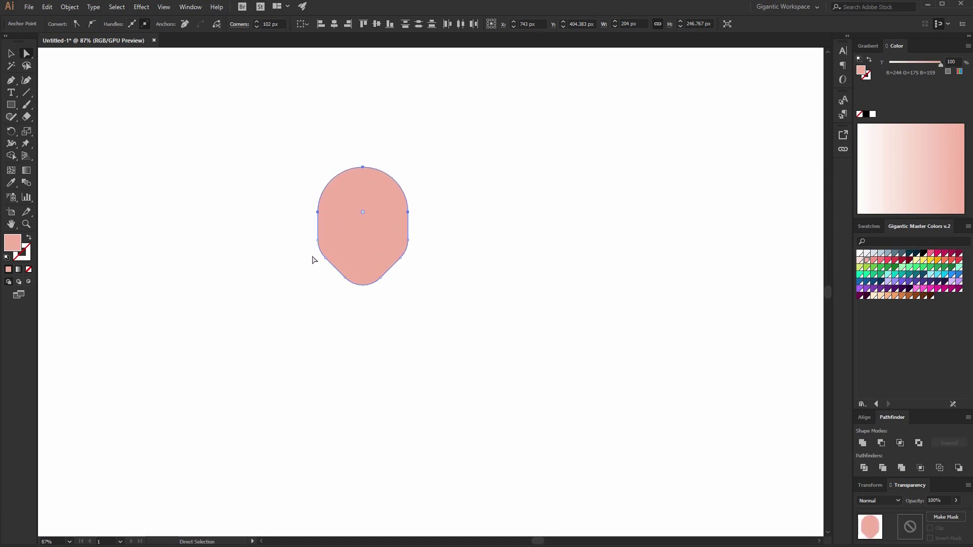
Enlarge the head, nudge it down, and draw a wide 429 × 75 px bar across its middle.
{"action": "left_click", "coordinate": [11, 53]}
{"action": "left_click", "coordinate": [229, 131]}
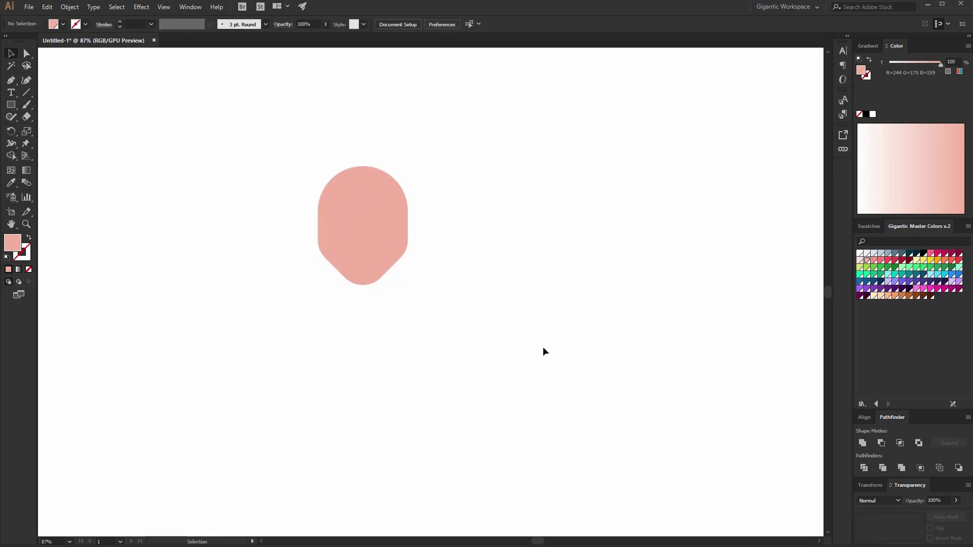
{"action": "left_click", "coordinate": [392, 255]}
{"action": "left_click_drag", "start_coordinate": [408, 284], "coordinate": [558, 367]}
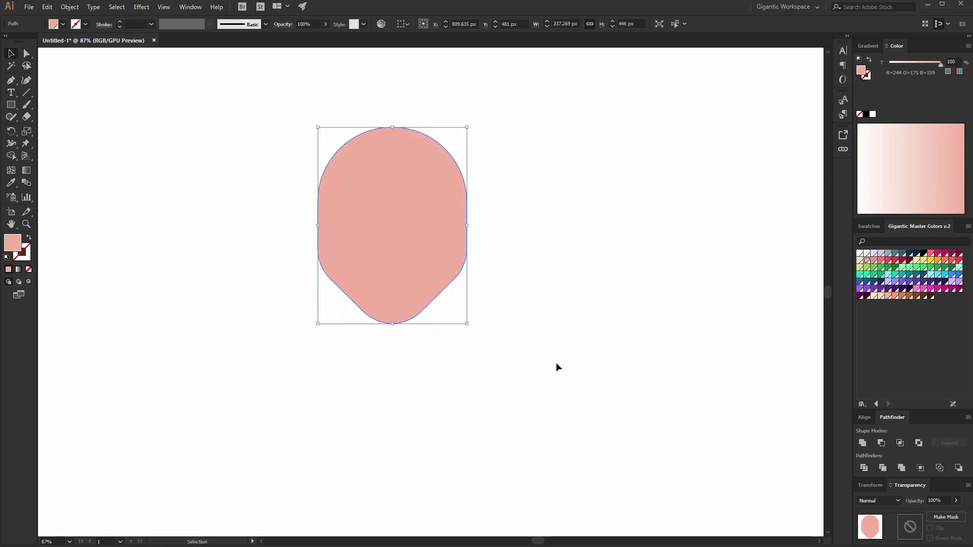
{"action": "key", "text": "ctrl+shift+a"}
{"action": "left_click_drag", "start_coordinate": [400, 247], "coordinate": [400, 255]}
{"action": "key", "text": "ctrl+shift+a"}
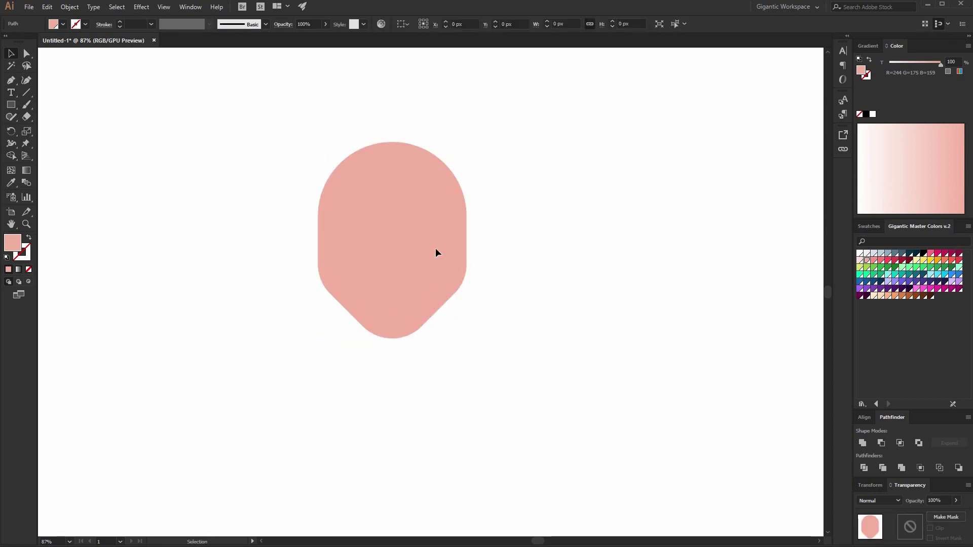
{"action": "key", "text": "m"}
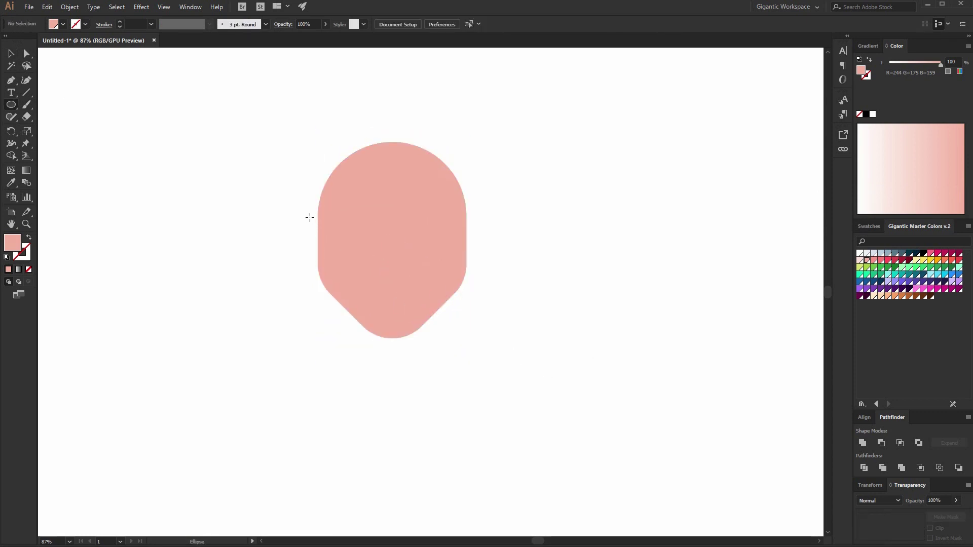
{"action": "left_click_drag", "start_coordinate": [290, 225], "coordinate": [483, 260]}
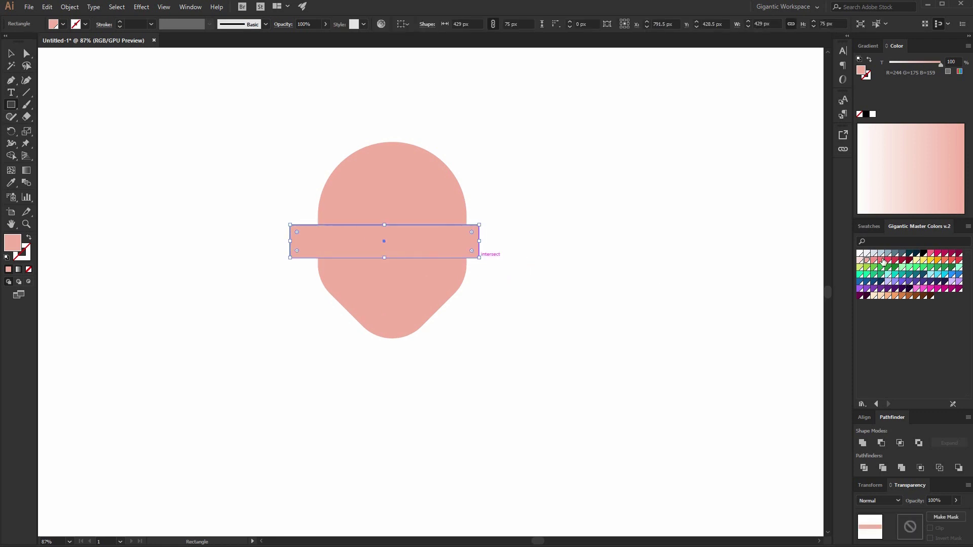
Fill the bar darker pink, round its ends into a pill, and lower it slightly on the head.
{"action": "left_click", "coordinate": [874, 260]}
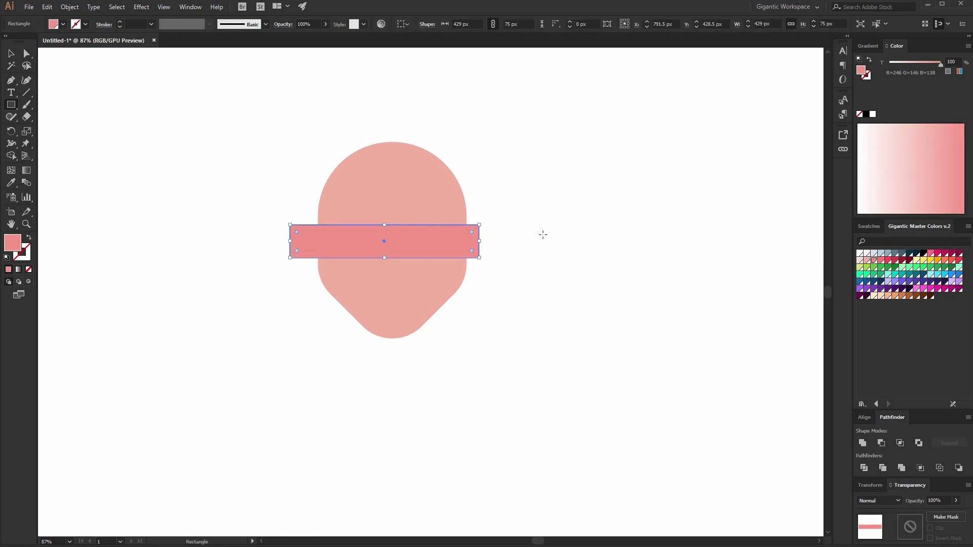
{"action": "key", "text": "a"}
{"action": "left_click_drag", "start_coordinate": [298, 232], "coordinate": [337, 228]}
{"action": "left_click", "coordinate": [12, 54]}
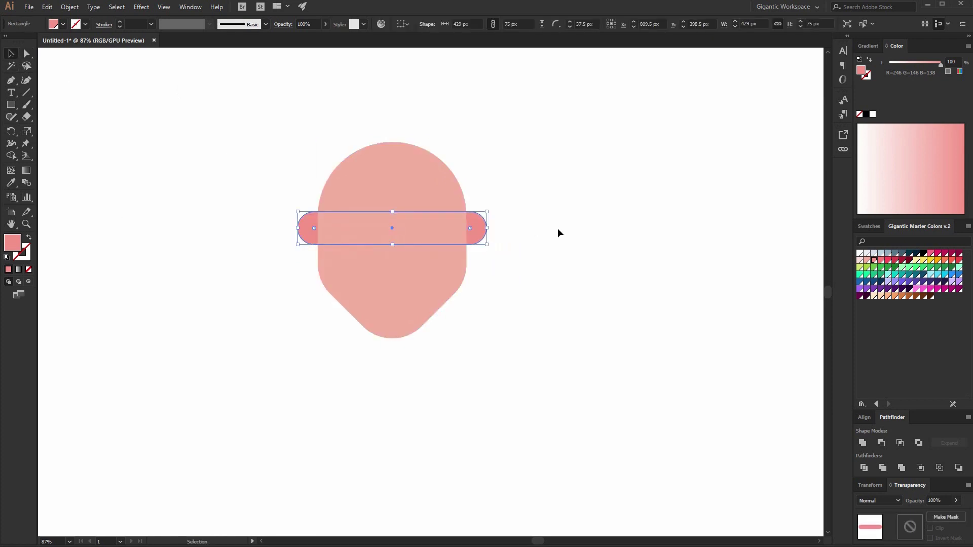
{"action": "key", "text": "Down"}
{"action": "key", "text": "Down"}
{"action": "key", "text": "Down"}
{"action": "key", "text": "Down"}
{"action": "key", "text": "Down"}
{"action": "key", "text": "Down"}
{"action": "key", "text": "Down"}
{"action": "key", "text": "Down"}
{"action": "key", "text": "Down"}
{"action": "key", "text": "Down"}
{"action": "key", "text": "Down"}
{"action": "key", "text": "Down"}
{"action": "key", "text": "Down"}
{"action": "key", "text": "Down"}
{"action": "key", "text": "Down"}
{"action": "key", "text": "Down"}
{"action": "key", "text": "Down"}
{"action": "key", "text": "Down"}
{"action": "key", "text": "Down"}
{"action": "key", "text": "Down"}
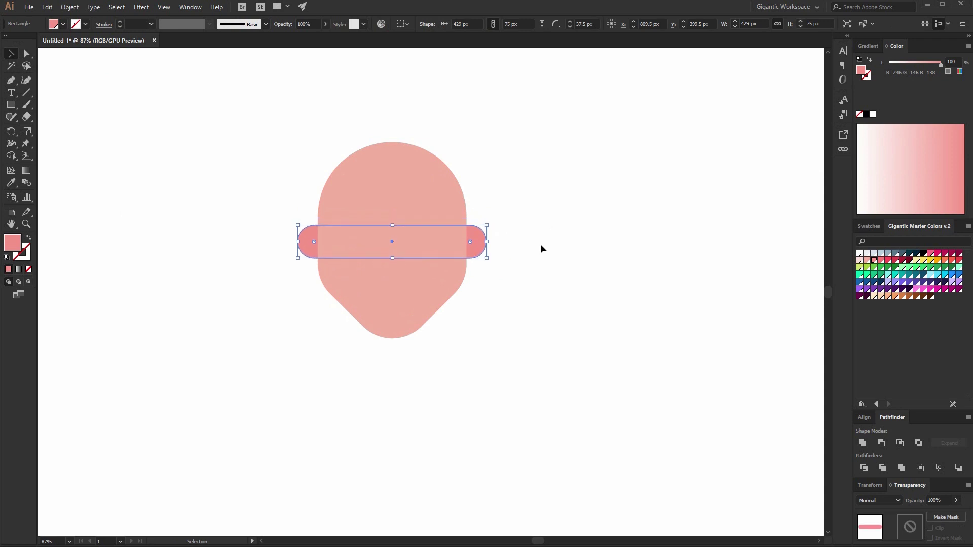
{"action": "left_click", "coordinate": [540, 245]}
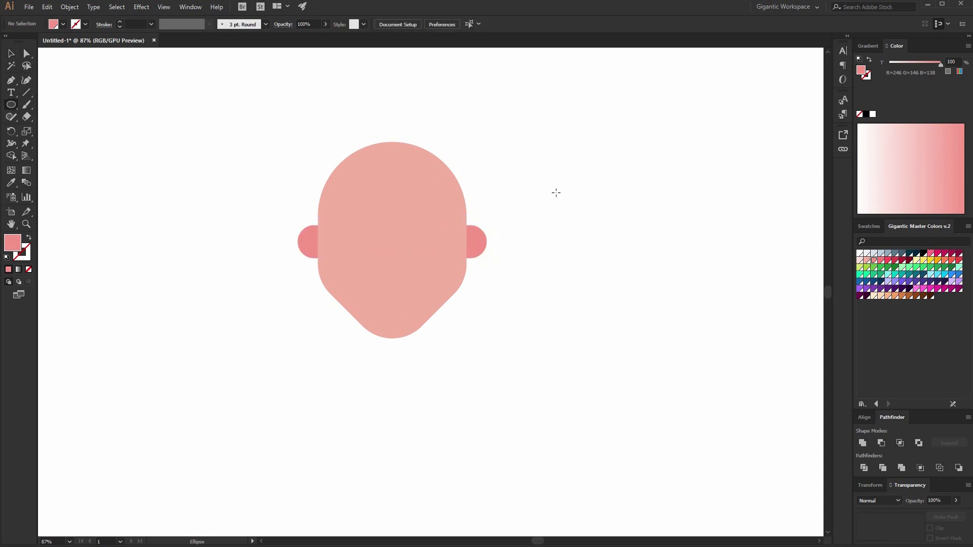
Draw a purple circle beside the head and place a small 103 px circle at its top.
{"action": "left_click", "coordinate": [888, 288]}
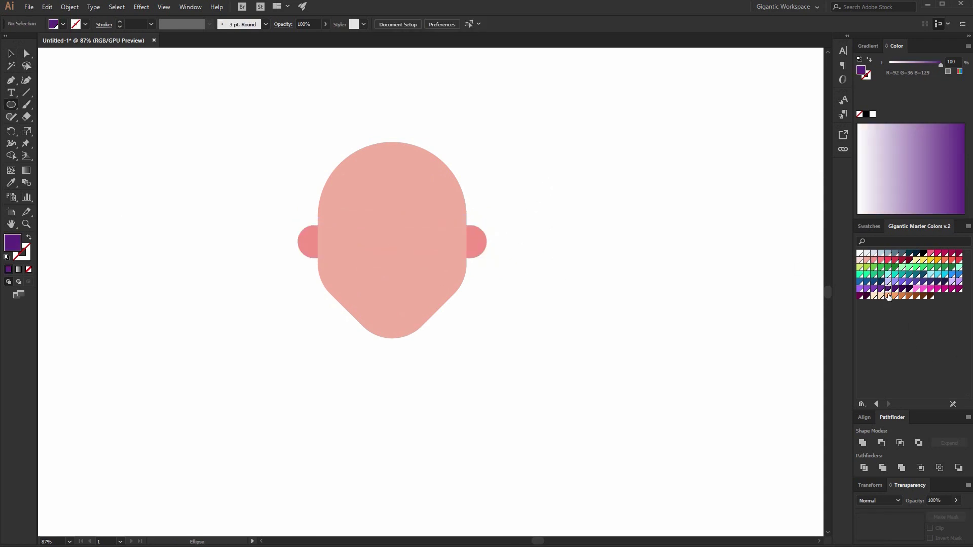
{"action": "left_click", "coordinate": [881, 288]}
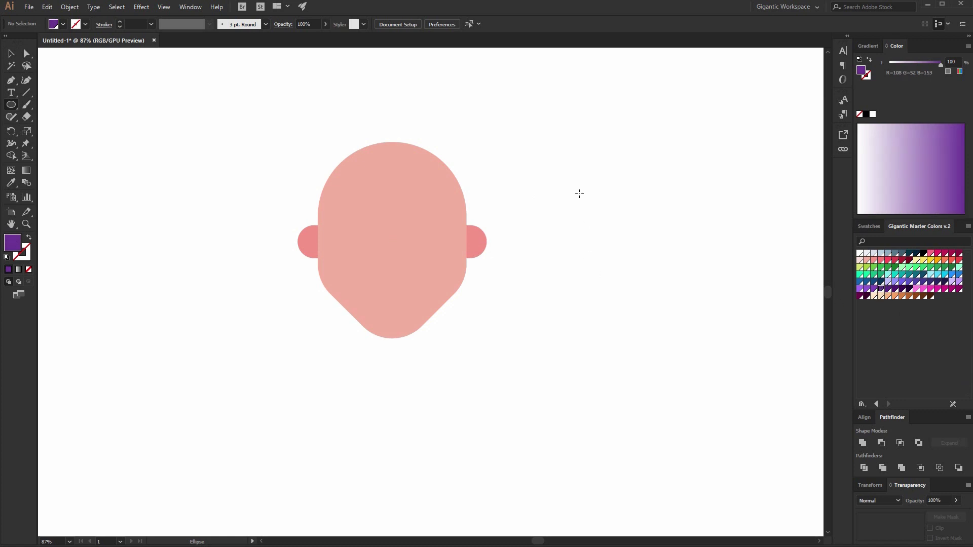
{"action": "mouse_move", "coordinate": [561, 185]}
{"action": "left_mouse_down"}
{"action": "mouse_move", "coordinate": [680, 352]}
{"action": "mouse_move", "coordinate": [705, 330]}
{"action": "left_mouse_up"}
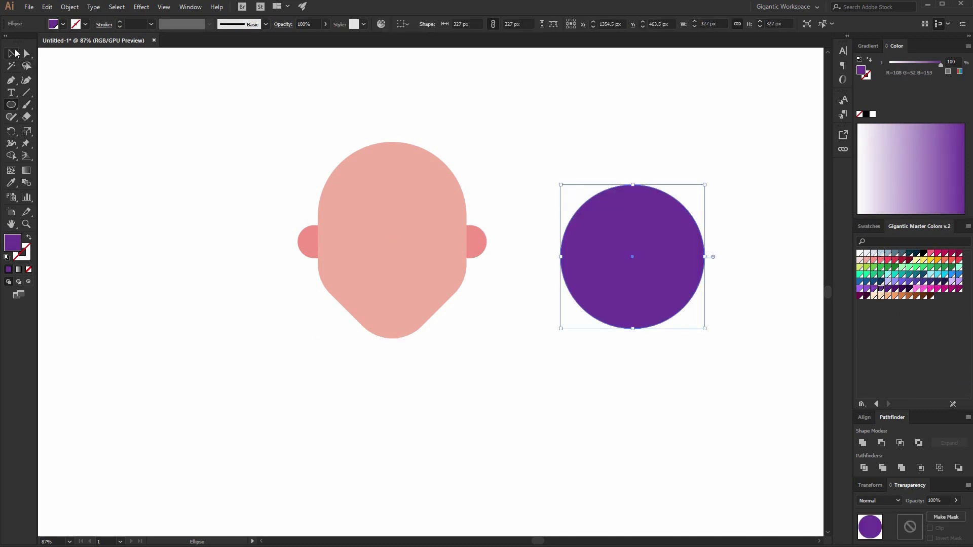
{"action": "left_click", "coordinate": [12, 53]}
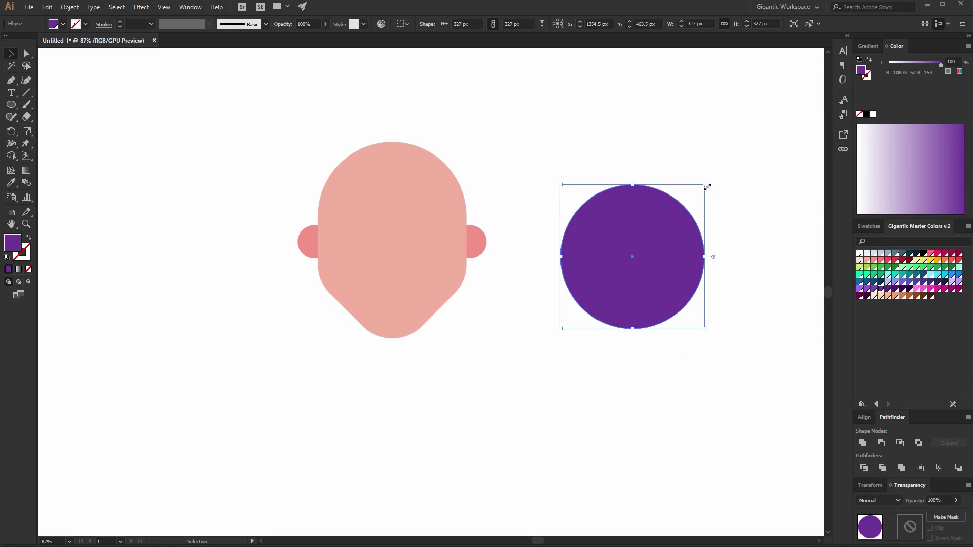
{"action": "left_click_drag", "start_coordinate": [707, 186], "coordinate": [659, 231]}
{"action": "left_click_drag", "start_coordinate": [628, 262], "coordinate": [627, 186]}
Rotate copies of the small circle around the big circle's centre, repeat with Ctrl+D, then delete the big circle.
{"action": "left_click", "coordinate": [12, 133]}
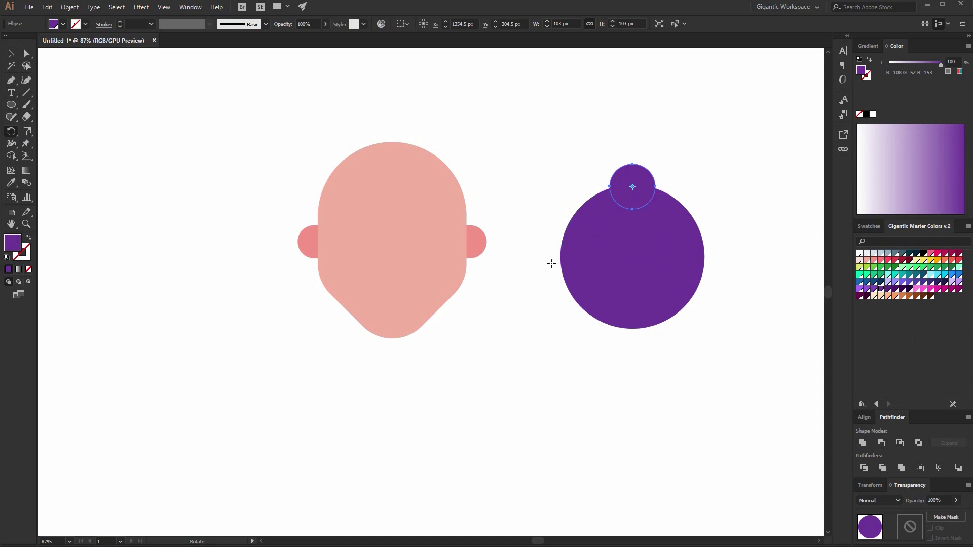
{"action": "left_click", "coordinate": [662, 270], "text": "alt"}
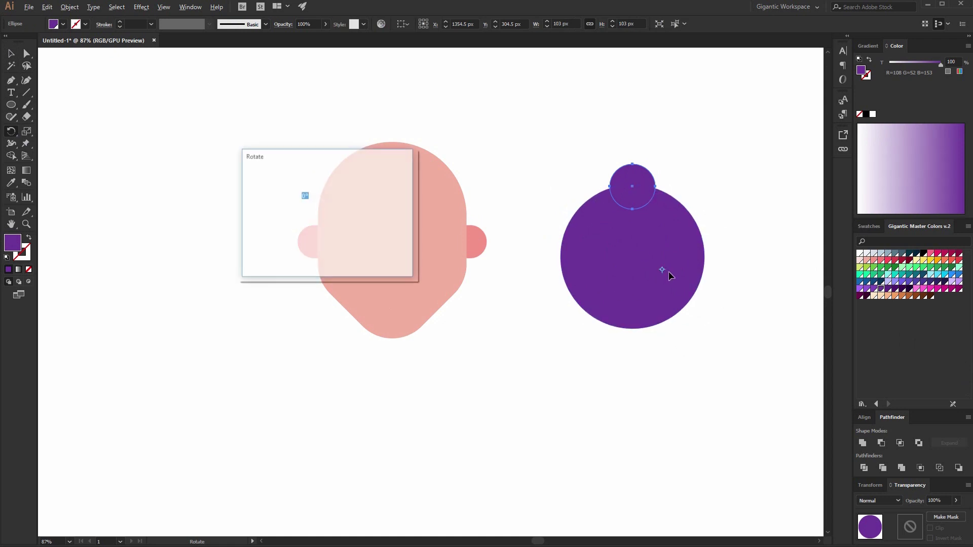
{"action": "type", "text": "3"}
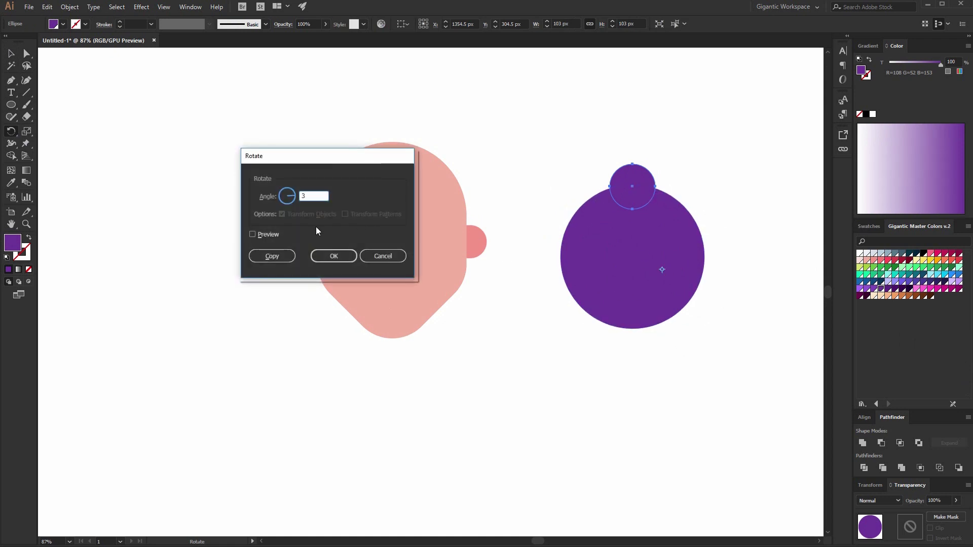
{"action": "type", "text": "0"}
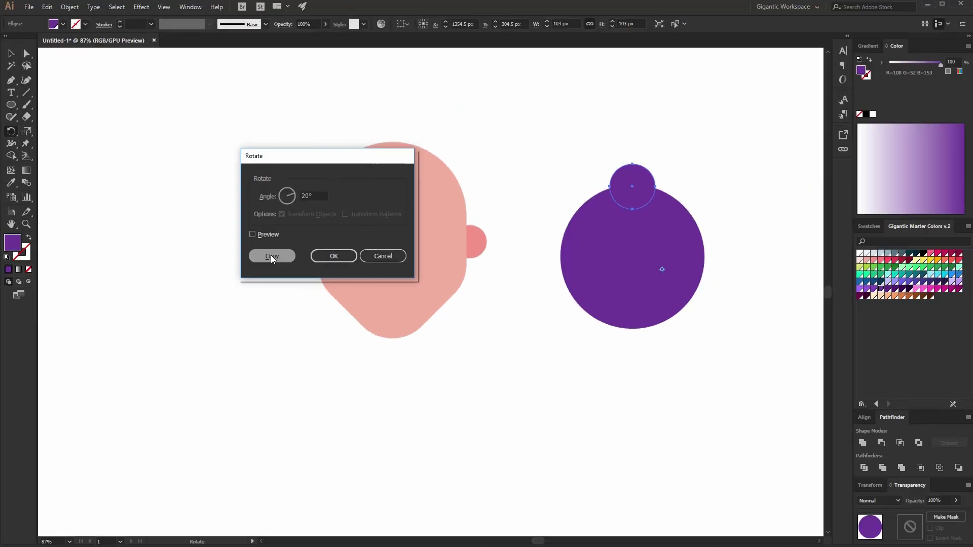
{"action": "left_click", "coordinate": [504, 283]}
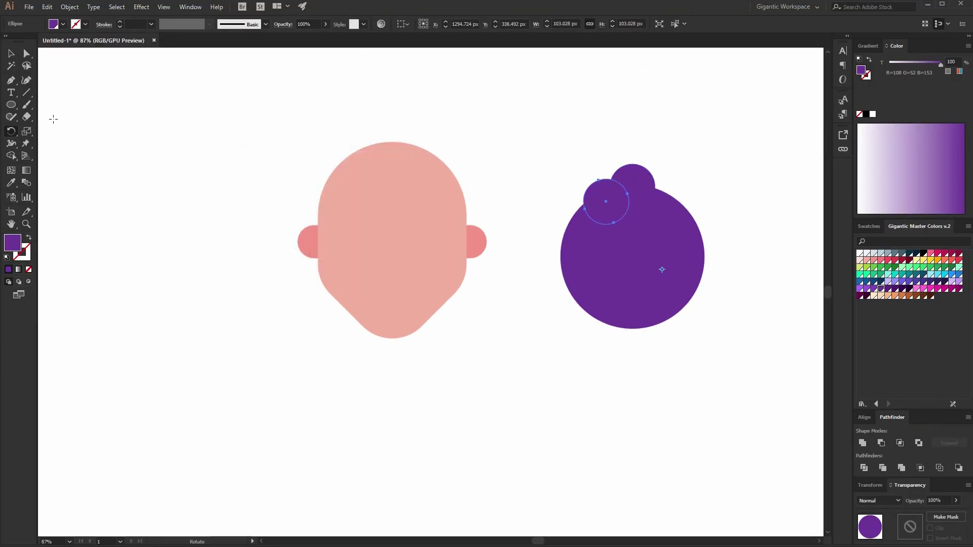
{"action": "left_click", "coordinate": [11, 54]}
{"action": "key", "text": "ctrl+d"}
{"action": "key", "text": "ctrl+d"}
{"action": "key", "text": "ctrl+d"}
{"action": "key", "text": "ctrl+d"}
{"action": "key", "text": "ctrl+d"}
{"action": "key", "text": "ctrl+d"}
{"action": "key", "text": "ctrl+d"}
{"action": "key", "text": "ctrl+d"}
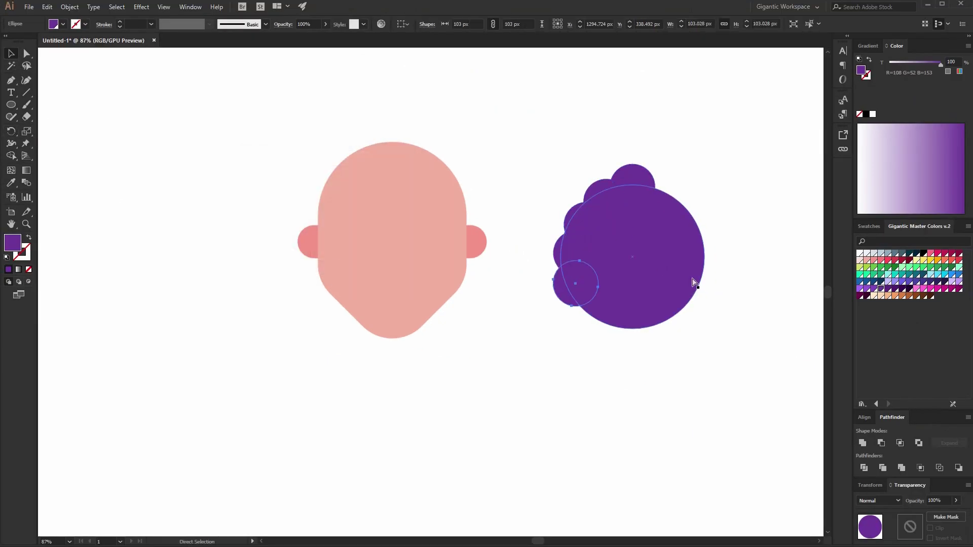
{"action": "key", "text": "ctrl+d"}
{"action": "key", "text": "ctrl+d"}
{"action": "key", "text": "ctrl+d"}
{"action": "key", "text": "ctrl+d"}
{"action": "key", "text": "ctrl+d"}
{"action": "key", "text": "ctrl+d"}
{"action": "key", "text": "ctrl+d"}
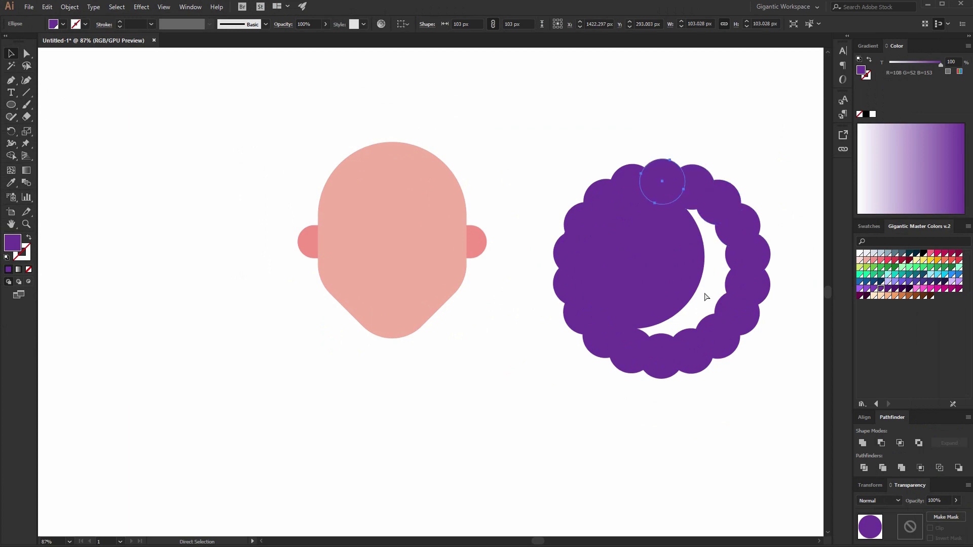
{"action": "left_click", "coordinate": [684, 274]}
{"action": "key", "text": "Delete"}
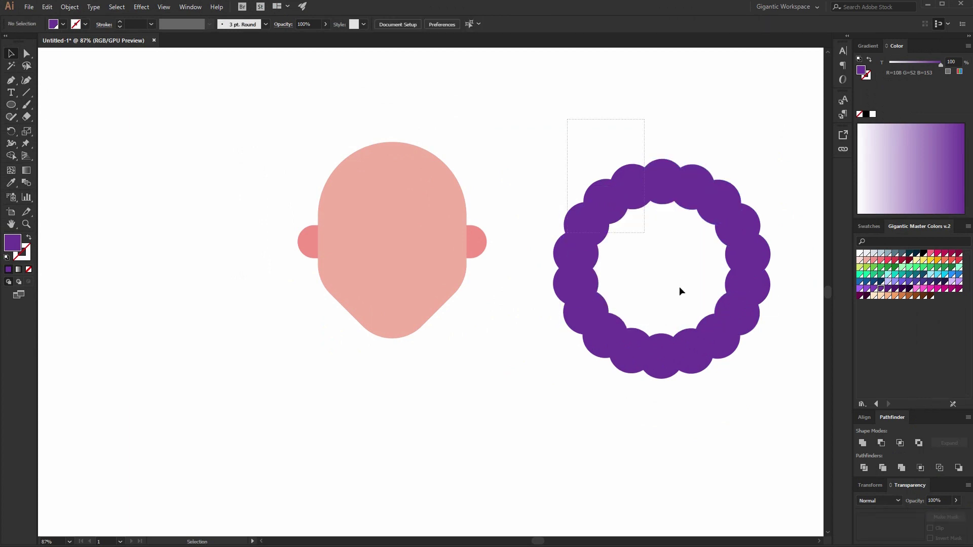
Unite the small purple circles into one shape and release its hole to make it solid.
{"action": "left_click_drag", "start_coordinate": [680, 291], "coordinate": [767, 404]}
{"action": "left_click", "coordinate": [863, 444]}
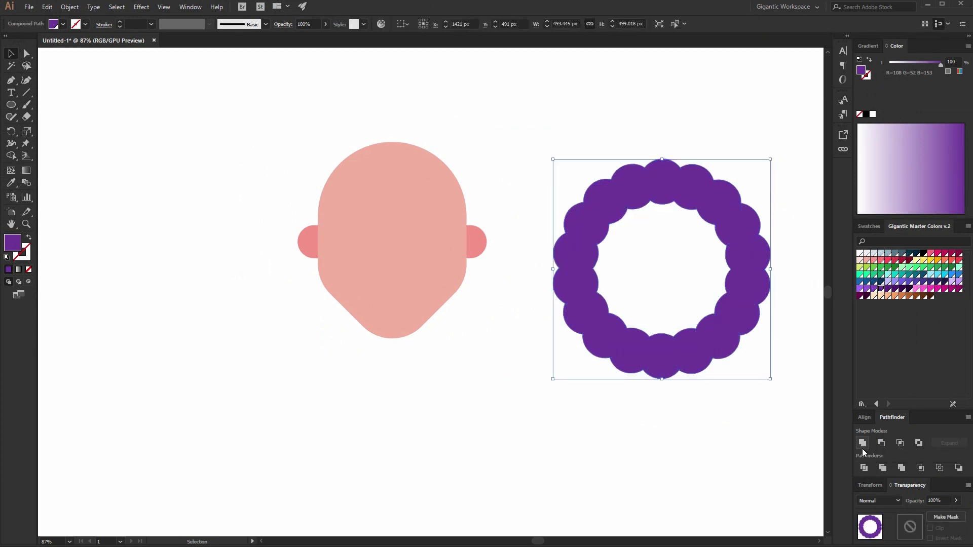
{"action": "key", "text": "ctrl+alt+shift+8"}
{"action": "left_click", "coordinate": [864, 445]}
Scale and move the hair onto the head, send it behind the face, and centre everything horizontally.
{"action": "left_click_drag", "start_coordinate": [717, 318], "coordinate": [623, 367]}
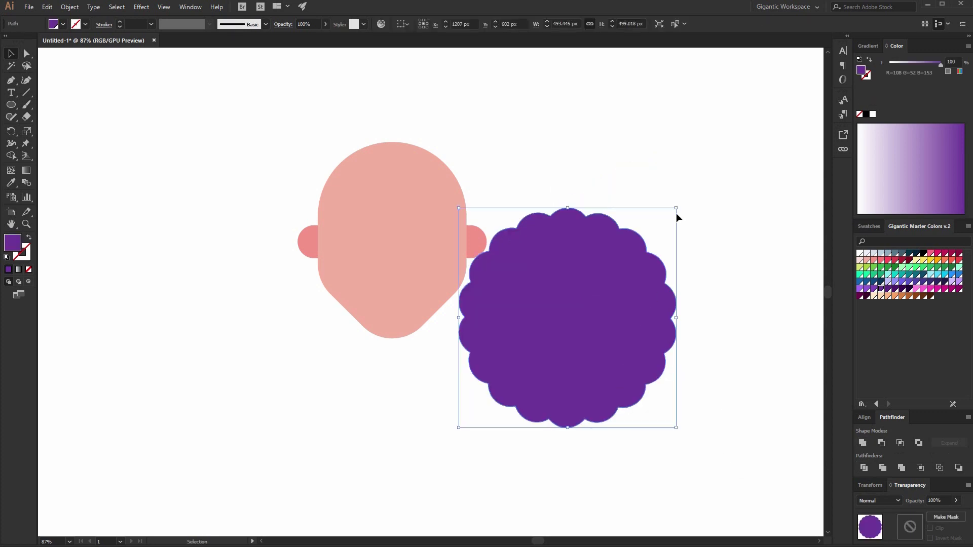
{"action": "left_click_drag", "start_coordinate": [676, 210], "coordinate": [681, 233]}
{"action": "scroll", "coordinate": [682, 363], "scroll_direction": "up", "scroll_amount": 3}
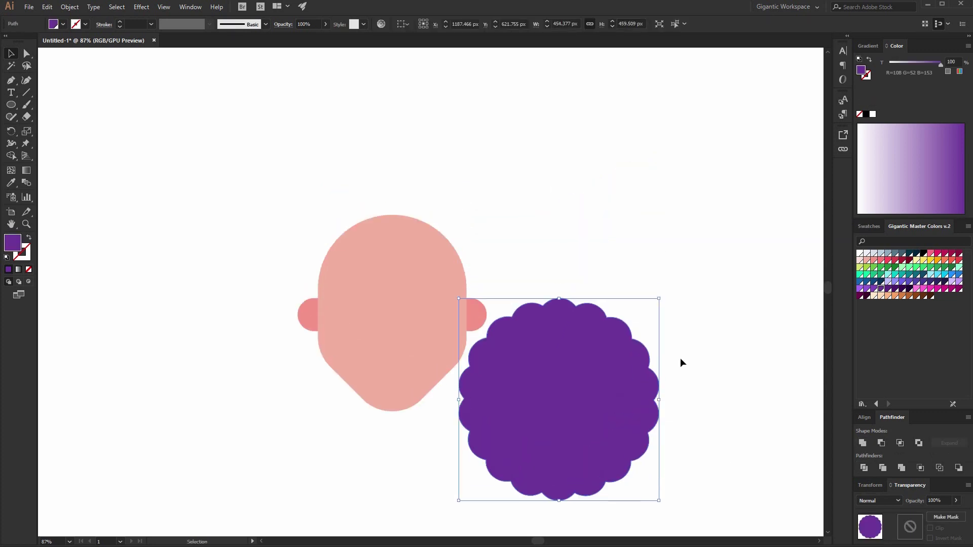
{"action": "left_click_drag", "start_coordinate": [588, 404], "coordinate": [425, 257]}
{"action": "left_click", "coordinate": [475, 320], "text": "shift"}
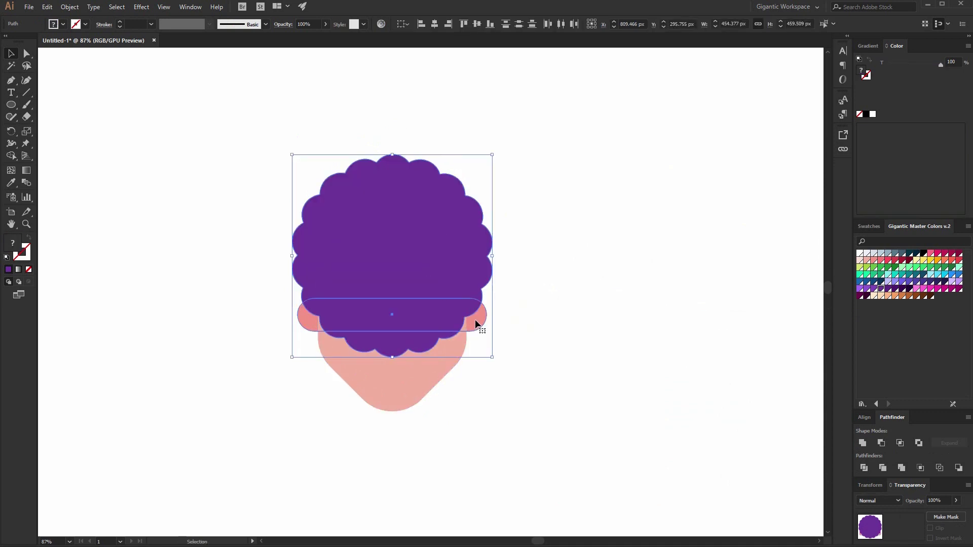
{"action": "key", "text": "a"}
{"action": "key", "text": "ctrl+shift+bracketleft"}
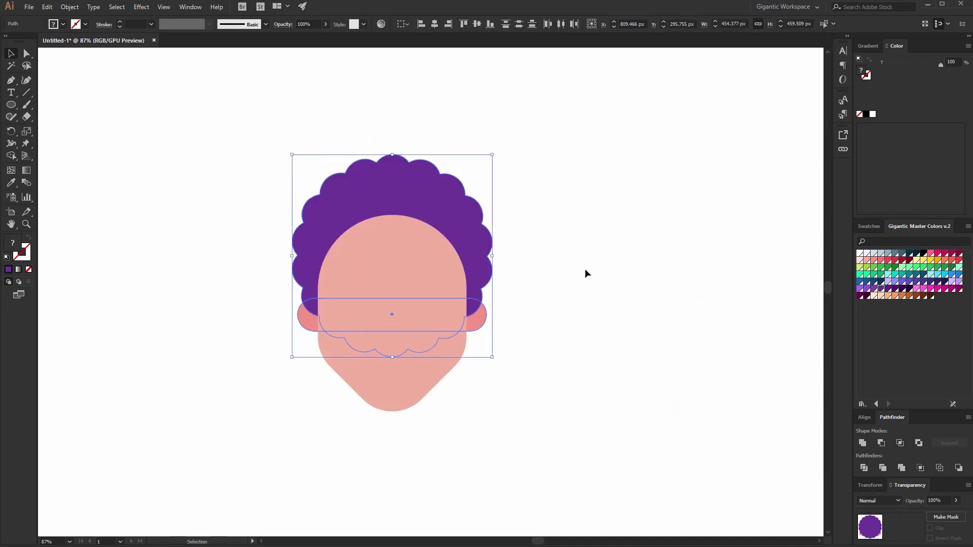
{"action": "left_click_drag", "start_coordinate": [578, 180], "coordinate": [248, 459]}
{"action": "left_click", "coordinate": [434, 25]}
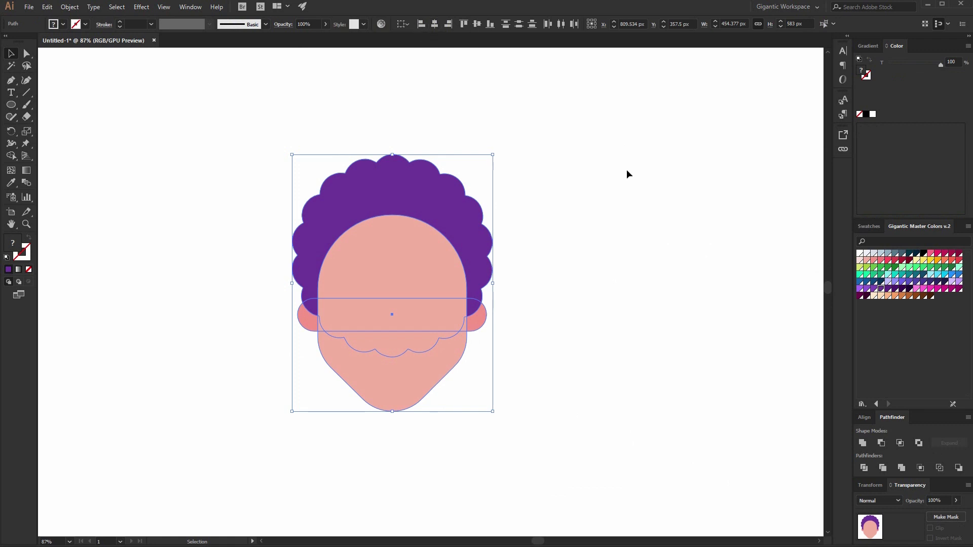
{"action": "left_click", "coordinate": [496, 333]}
Draw a navy circle right of the face with a smaller 132 px blue-grey circle inside it.
{"action": "left_click_drag", "start_coordinate": [546, 229], "coordinate": [633, 315]}
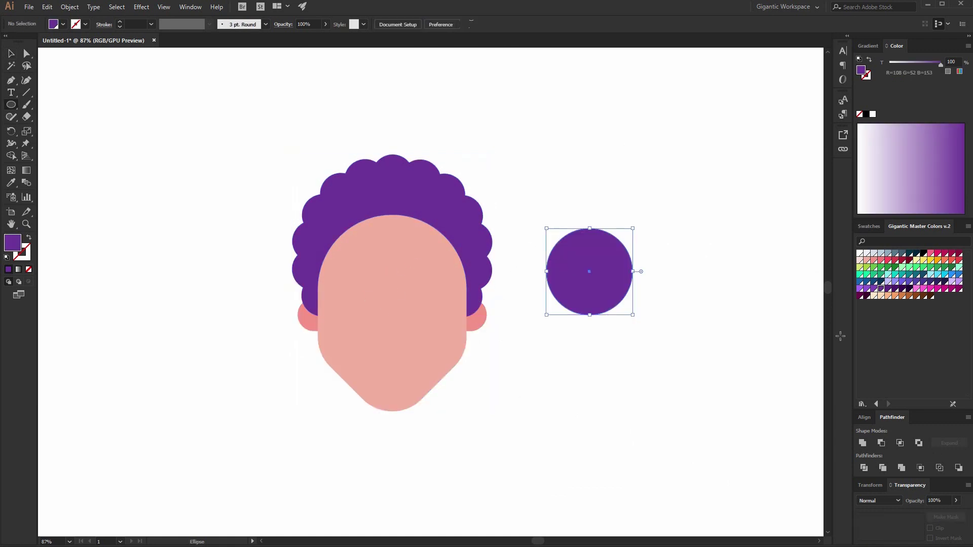
{"action": "left_click", "coordinate": [916, 253]}
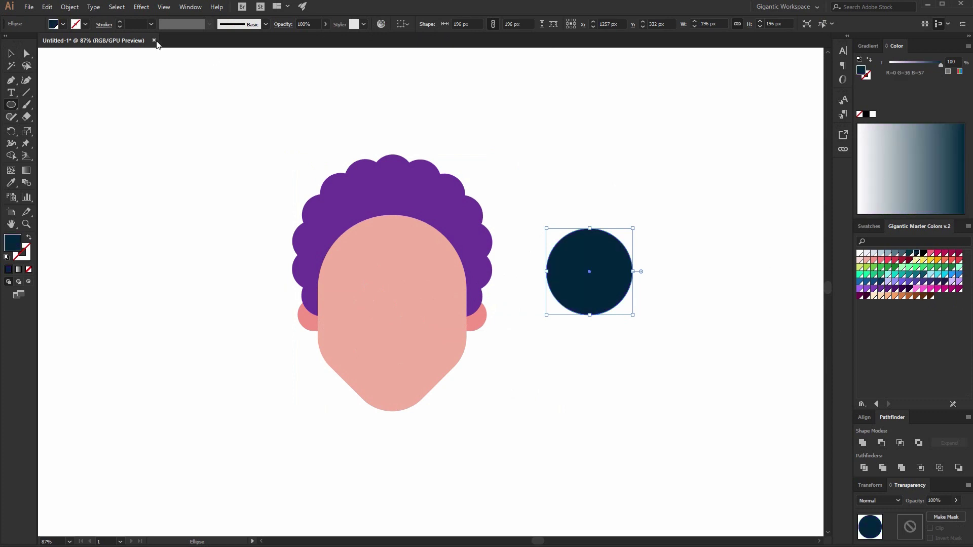
{"action": "left_click", "coordinate": [11, 54]}
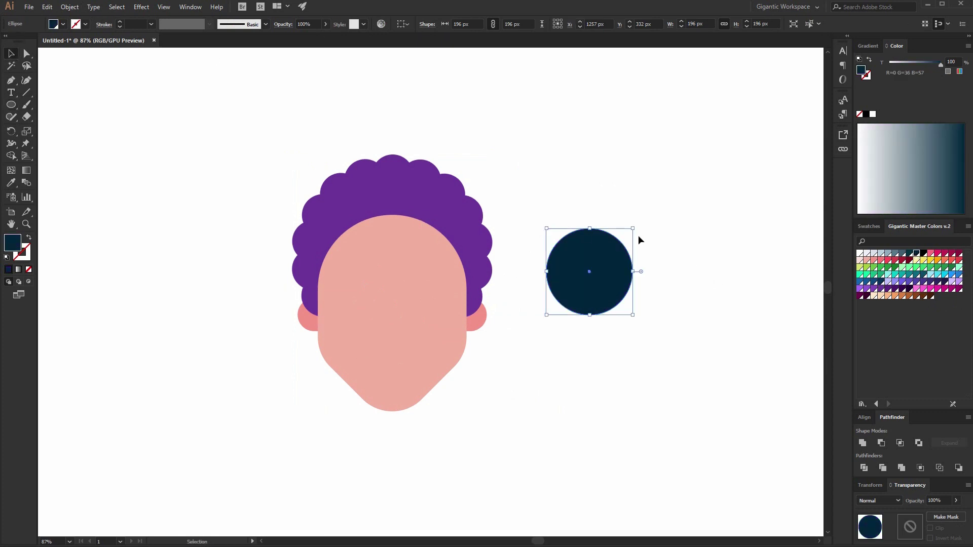
{"action": "left_click_drag", "start_coordinate": [631, 229], "coordinate": [620, 244]}
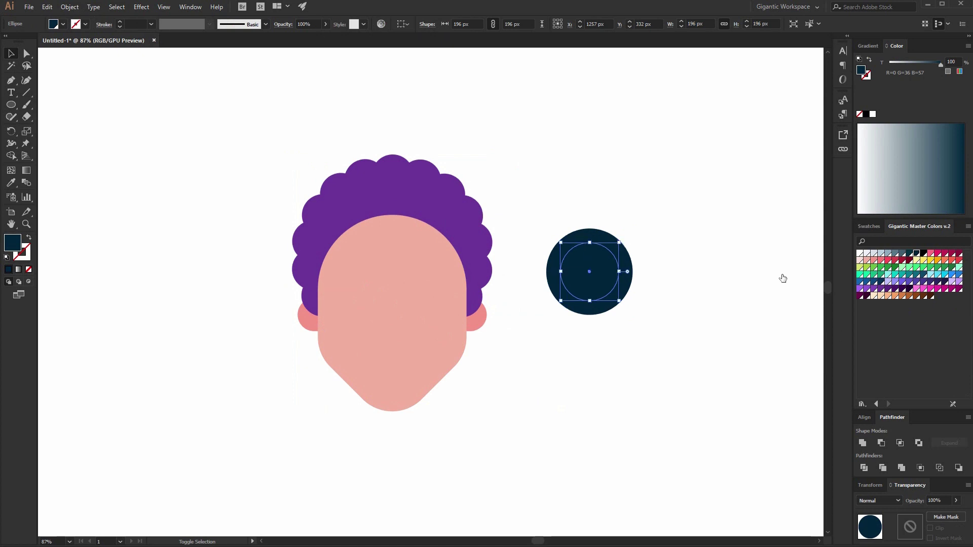
{"action": "left_click", "coordinate": [897, 254]}
{"action": "left_click", "coordinate": [763, 284]}
{"action": "key", "text": "ctrl+plus"}
{"action": "key", "text": "ctrl+plus"}
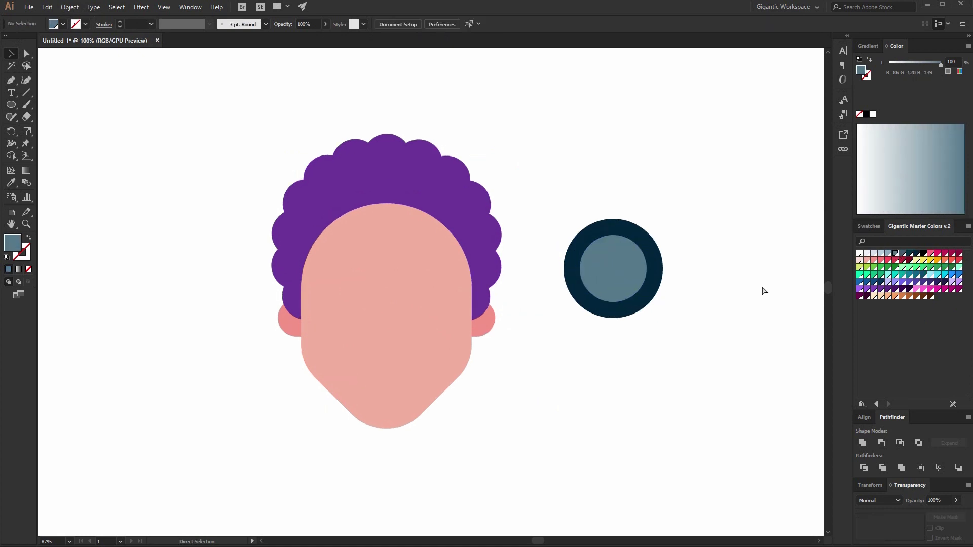
{"action": "left_click_drag", "start_coordinate": [694, 277], "coordinate": [429, 229]}
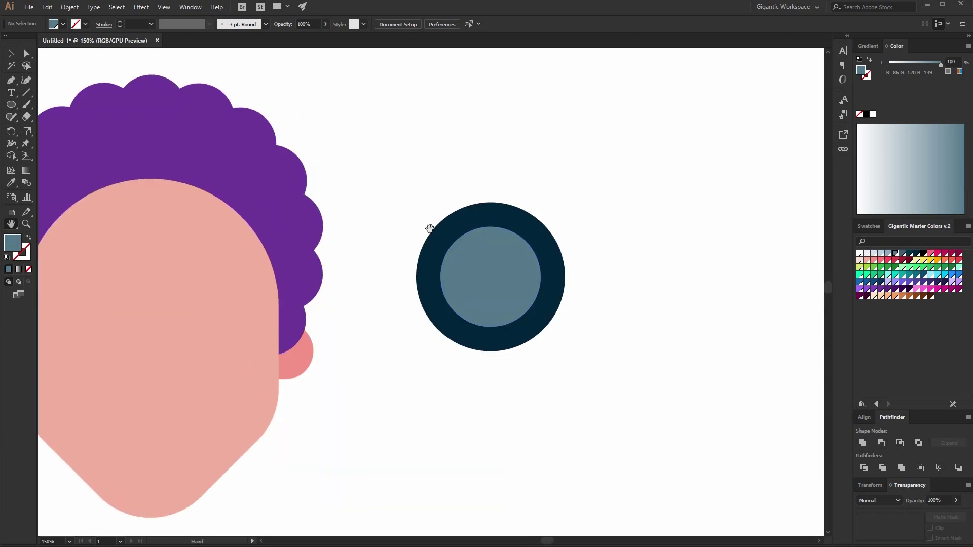
Draw two nested rectangles over the lens, filling the large one light mint and the inner one bright green.
{"action": "mouse_move", "coordinate": [587, 362]}
{"action": "left_mouse_down"}
{"action": "mouse_move", "coordinate": [409, 289]}
{"action": "mouse_move", "coordinate": [392, 259]}
{"action": "left_mouse_up"}
{"action": "left_click_drag", "start_coordinate": [494, 326], "coordinate": [410, 289]}
{"action": "left_click", "coordinate": [11, 53]}
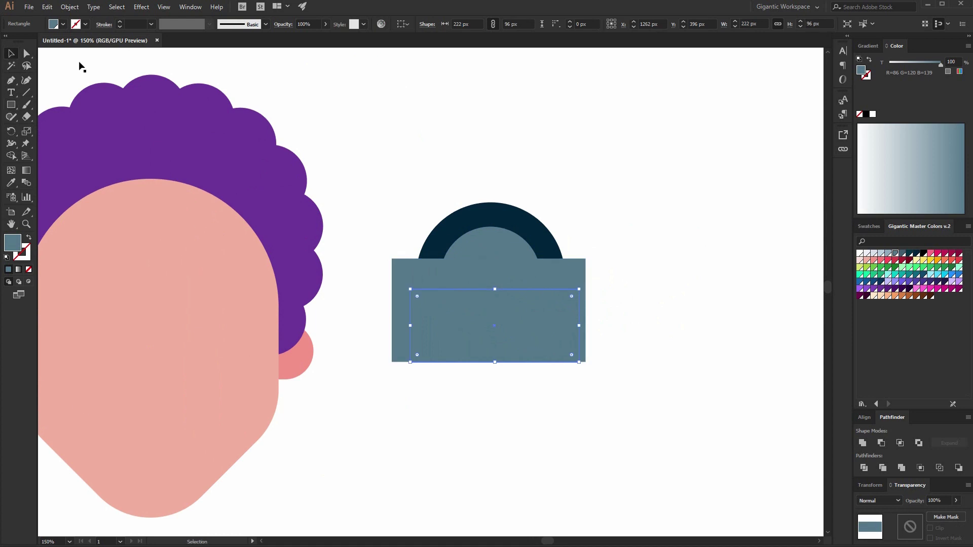
{"action": "left_click", "coordinate": [522, 260]}
{"action": "left_click", "coordinate": [860, 274]}
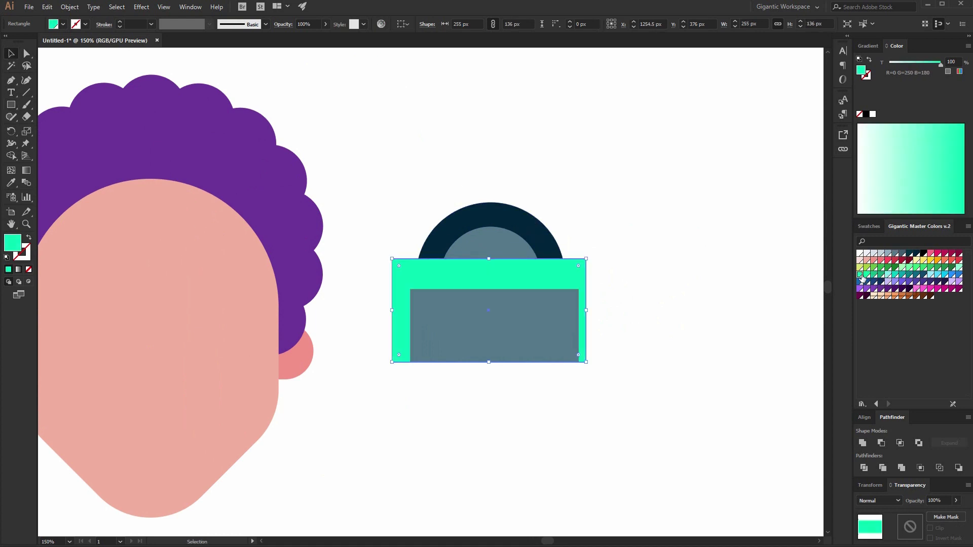
{"action": "left_click", "coordinate": [959, 270]}
{"action": "left_click", "coordinate": [507, 314]}
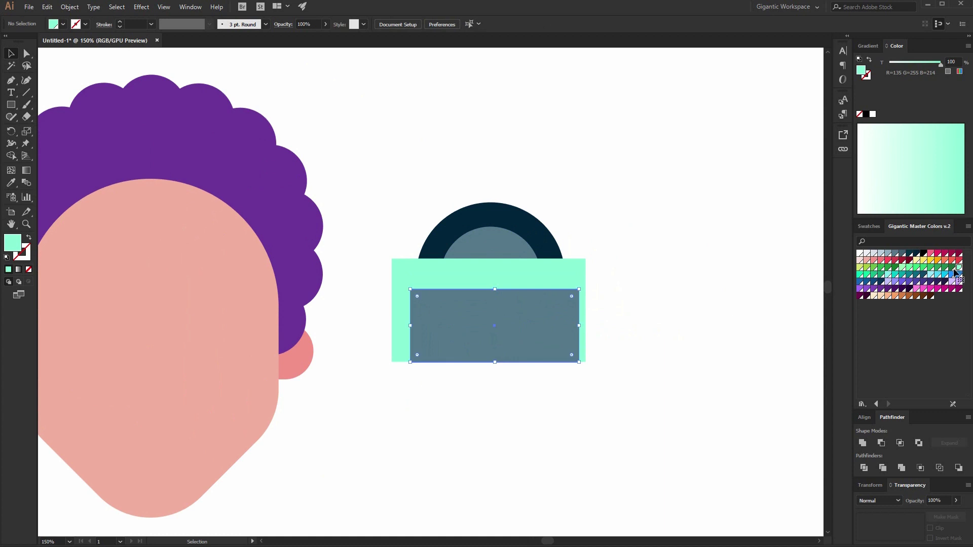
{"action": "left_click", "coordinate": [860, 274]}
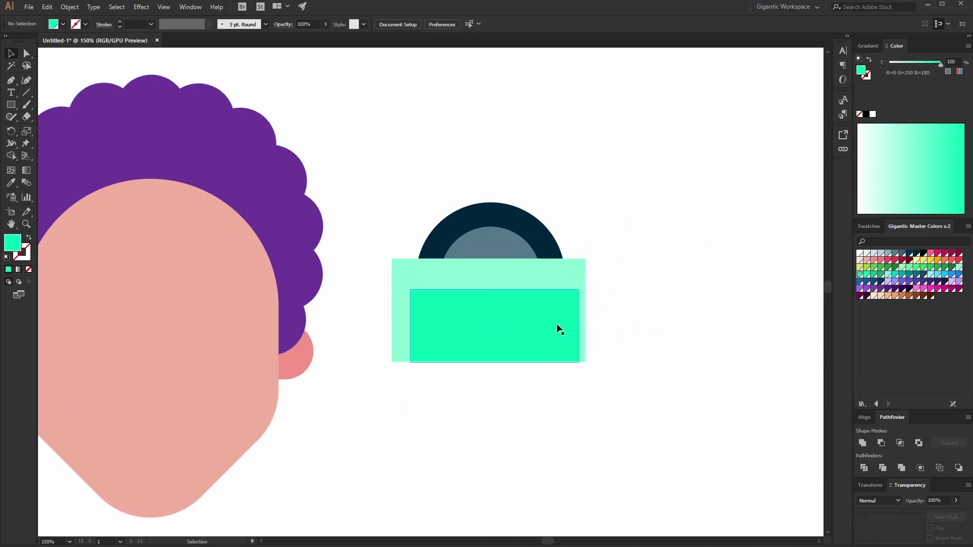
Flip the two rectangles, shorten the green band, and nudge the mint rectangle into place over the lens.
{"action": "left_click", "coordinate": [539, 282], "text": "shift"}
{"action": "left_click", "coordinate": [528, 273]}
{"action": "left_click", "coordinate": [515, 296], "text": "shift"}
{"action": "left_click_drag", "start_coordinate": [590, 361], "coordinate": [415, 264]}
{"action": "left_click", "coordinate": [485, 343], "text": "shift"}
{"action": "left_click_drag", "start_coordinate": [484, 332], "coordinate": [485, 301]}
{"action": "left_click_drag", "start_coordinate": [502, 348], "coordinate": [500, 358]}
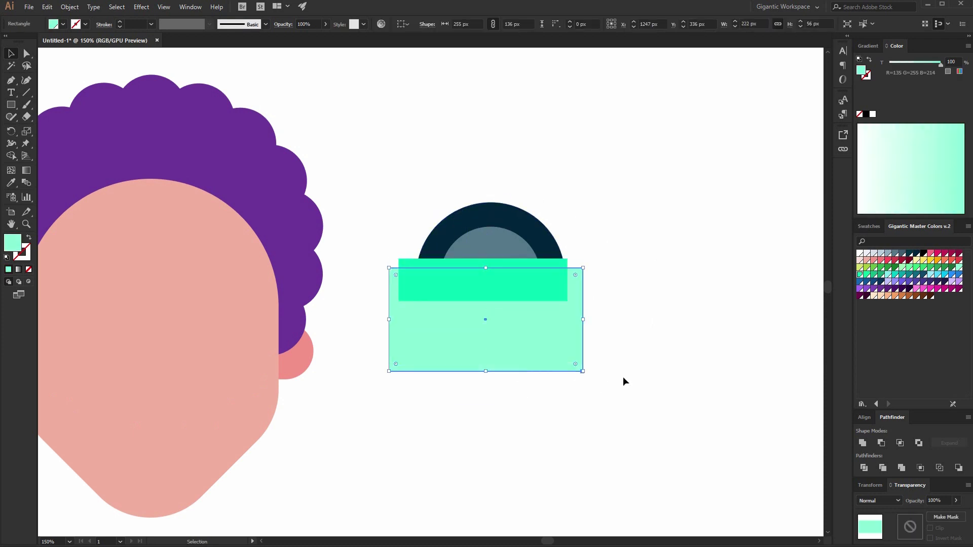
Select the mint and green rectangles together with the inner grey circle.
{"action": "left_click", "coordinate": [623, 376]}
{"action": "left_click", "coordinate": [512, 315]}
{"action": "left_click", "coordinate": [500, 287], "text": "shift"}
{"action": "left_click", "coordinate": [494, 247], "text": "shift"}
{"action": "left_click", "coordinate": [631, 291]}
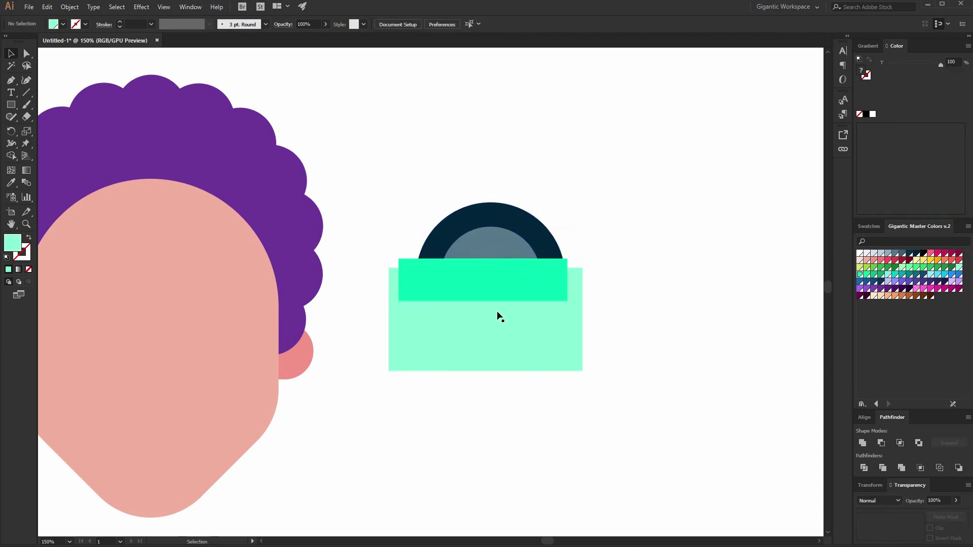
{"action": "left_click", "coordinate": [497, 316]}
{"action": "left_click", "coordinate": [495, 247], "text": "shift"}
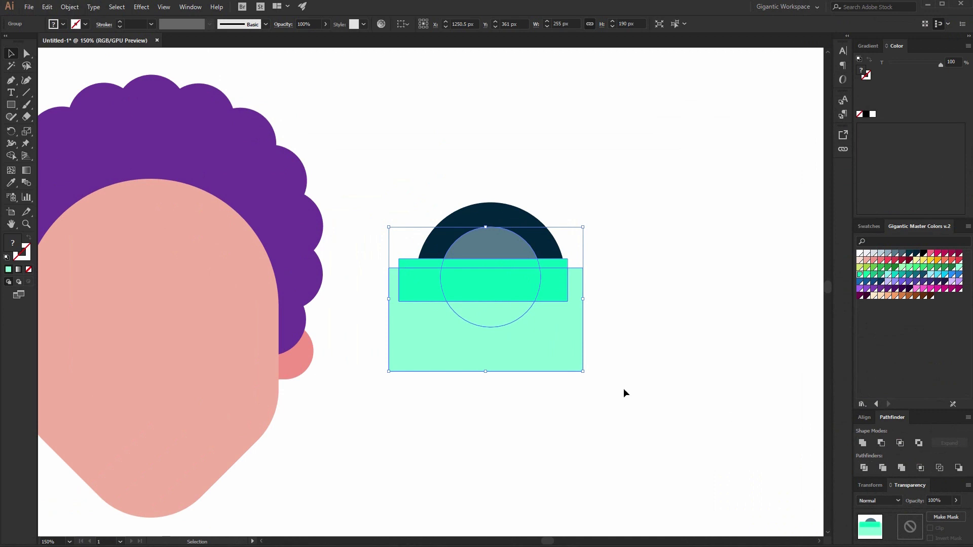
Ungroup the divided pieces and delete the leftover mint and green fragments outside the circle.
{"action": "right_click", "coordinate": [564, 330]}
{"action": "left_click", "coordinate": [604, 413]}
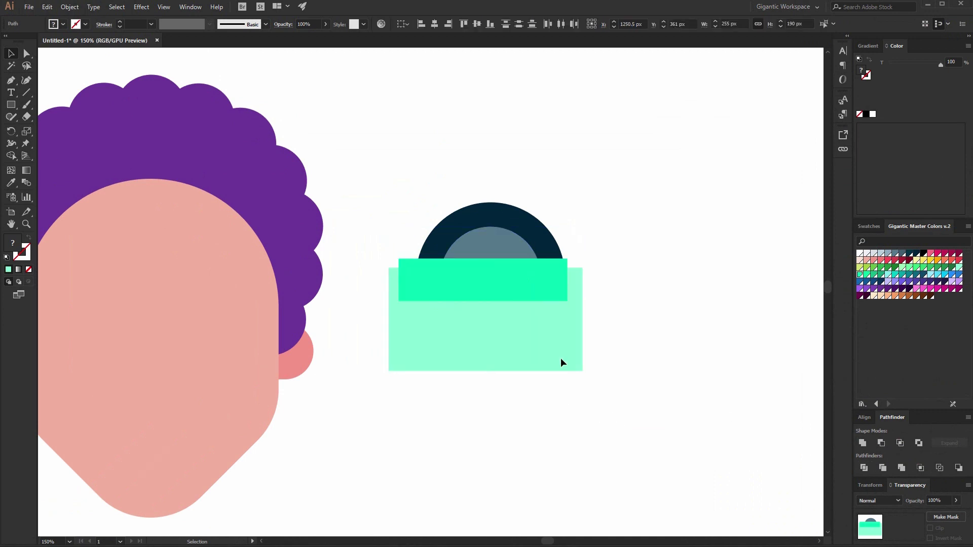
{"action": "left_click", "coordinate": [553, 314]}
{"action": "key", "text": "Delete"}
{"action": "left_click", "coordinate": [552, 299]}
{"action": "key", "text": "Delete"}
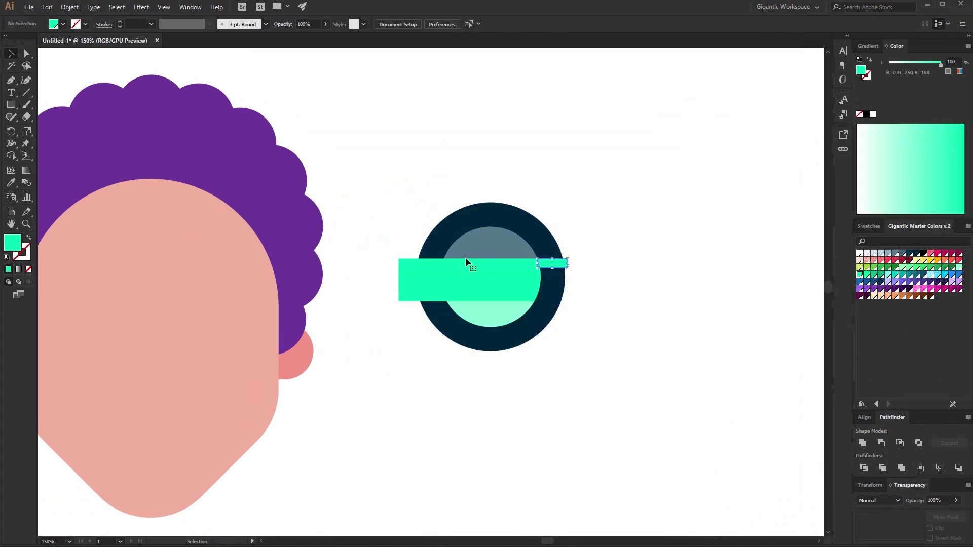
{"action": "left_click", "coordinate": [427, 263]}
{"action": "key", "text": "Delete"}
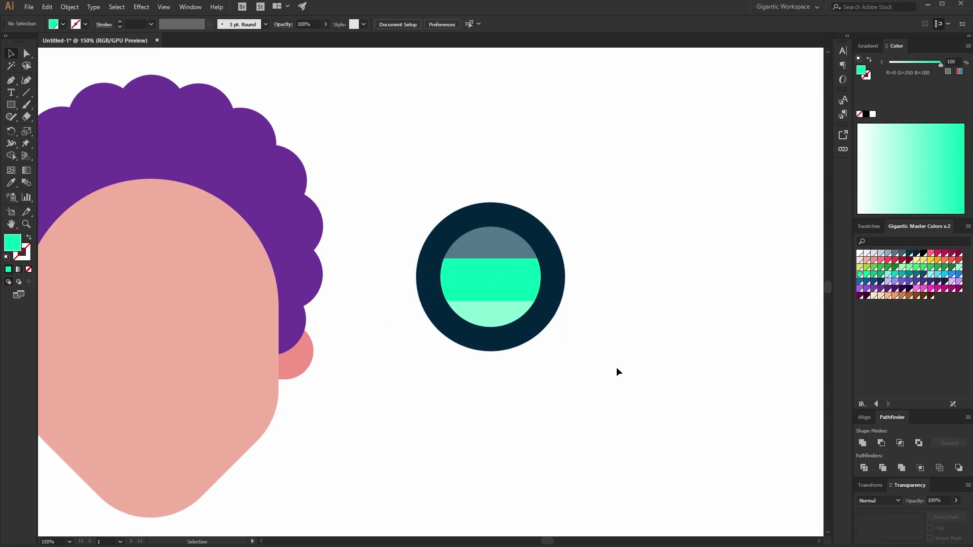
Group the lens pieces and place a copy of the lens to its right.
{"action": "left_click_drag", "start_coordinate": [617, 367], "coordinate": [408, 188]}
{"action": "key", "text": "ctrl+g"}
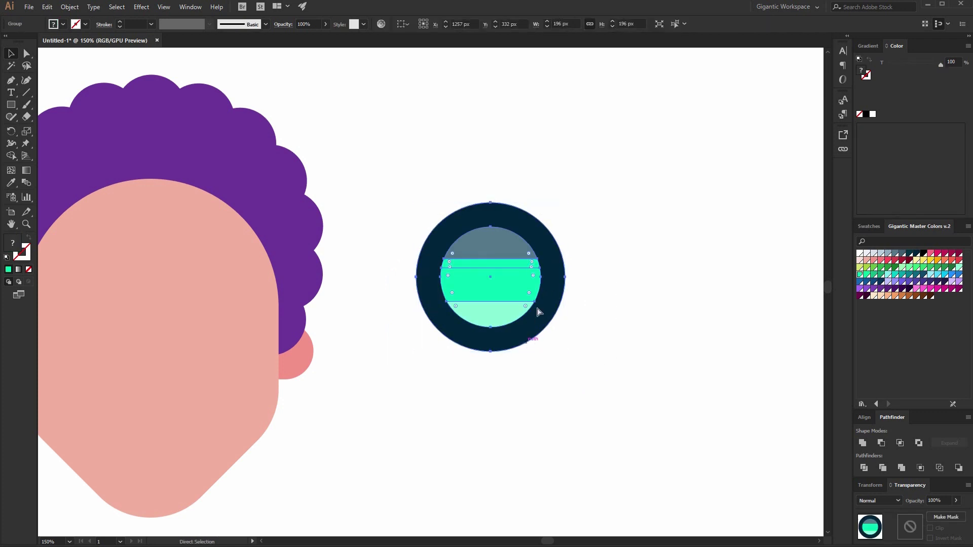
{"action": "left_click_drag", "start_coordinate": [496, 290], "coordinate": [649, 306]}
{"action": "left_click", "coordinate": [606, 411]}
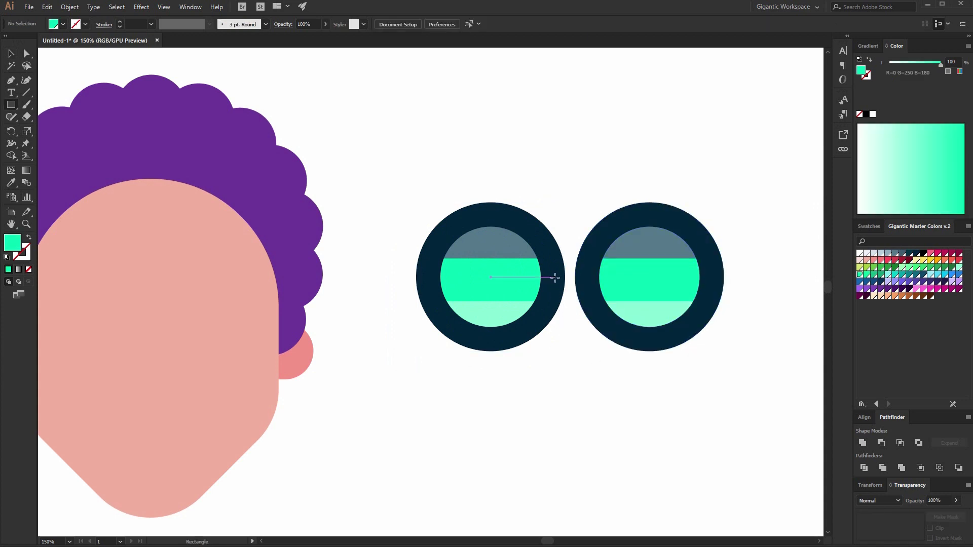
Add a navy bridge rectangle between the lenses, align vertical centres, and group the glasses.
{"action": "left_click_drag", "start_coordinate": [552, 259], "coordinate": [588, 294]}
{"action": "key", "text": "ctrl+z"}
{"action": "left_click_drag", "start_coordinate": [550, 264], "coordinate": [588, 289]}
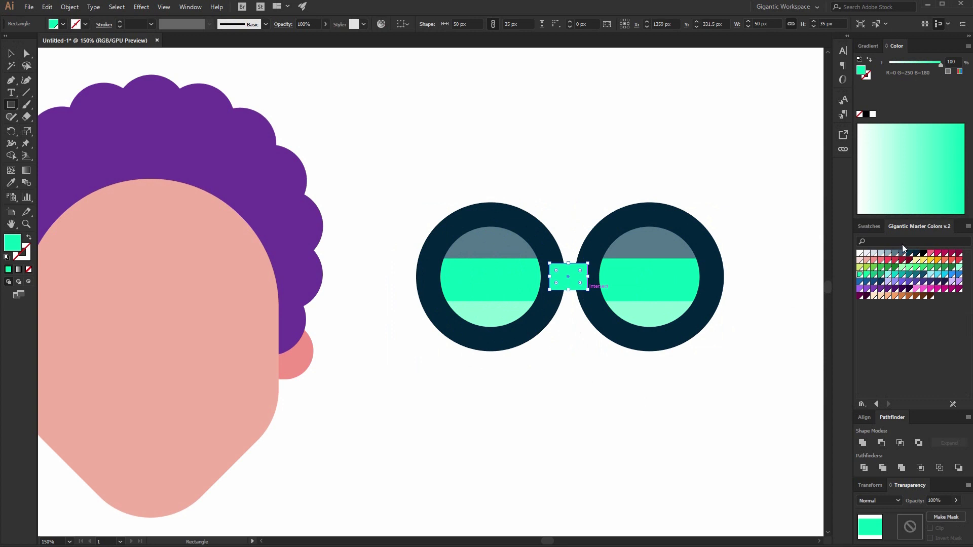
{"action": "left_click", "coordinate": [916, 254]}
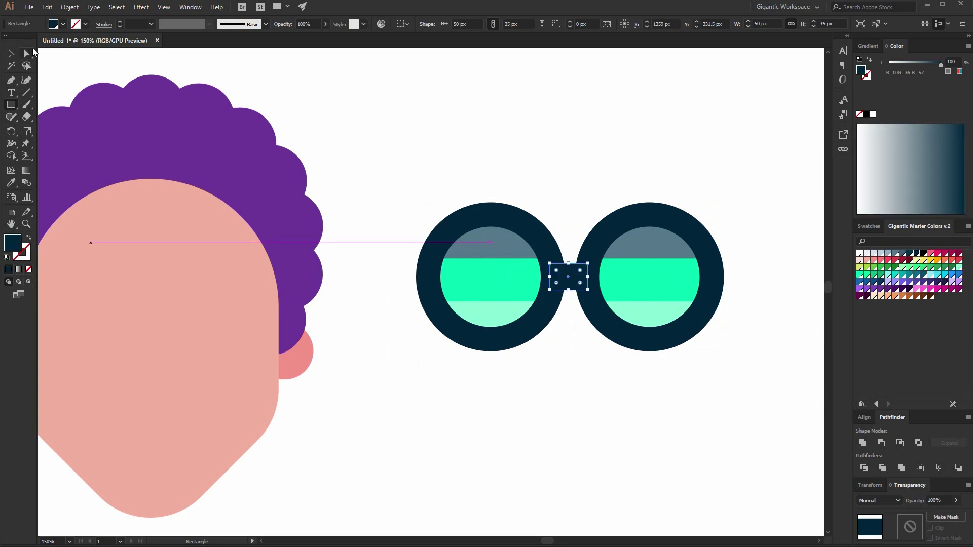
{"action": "left_click", "coordinate": [11, 54]}
{"action": "left_click", "coordinate": [499, 130]}
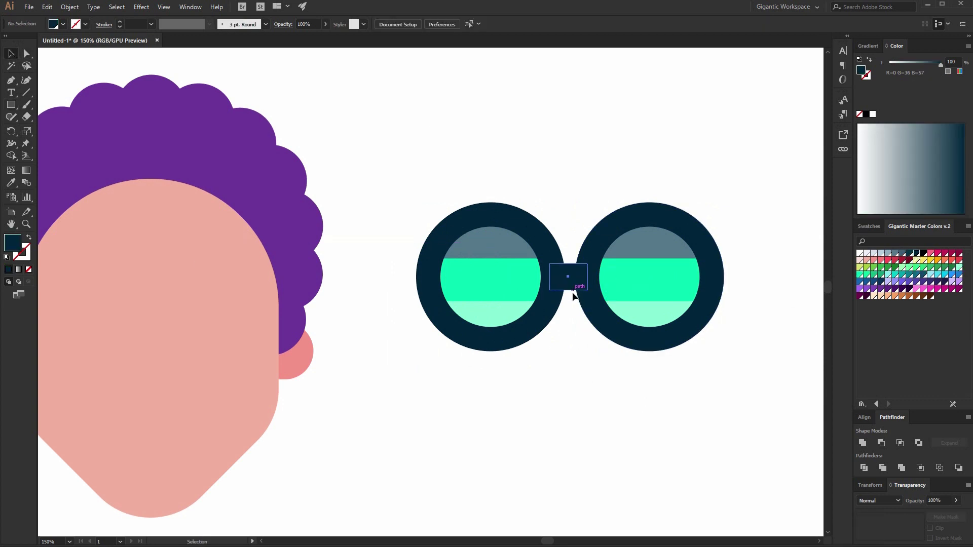
{"action": "left_click_drag", "start_coordinate": [706, 144], "coordinate": [511, 357]}
{"action": "left_click", "coordinate": [478, 25]}
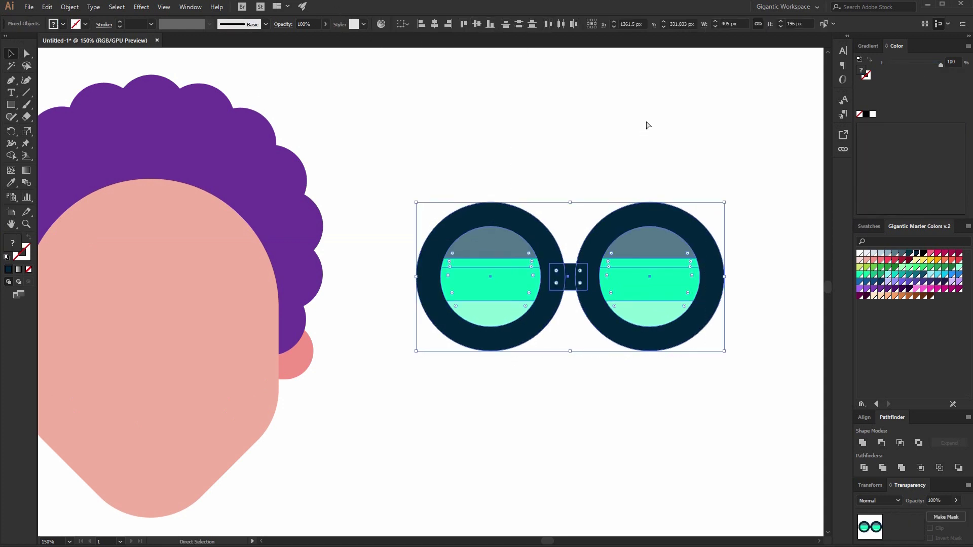
{"action": "key", "text": "ctrl+g"}
Resize the glasses and position them across the face.
{"action": "left_click_drag", "start_coordinate": [723, 205], "coordinate": [646, 240]}
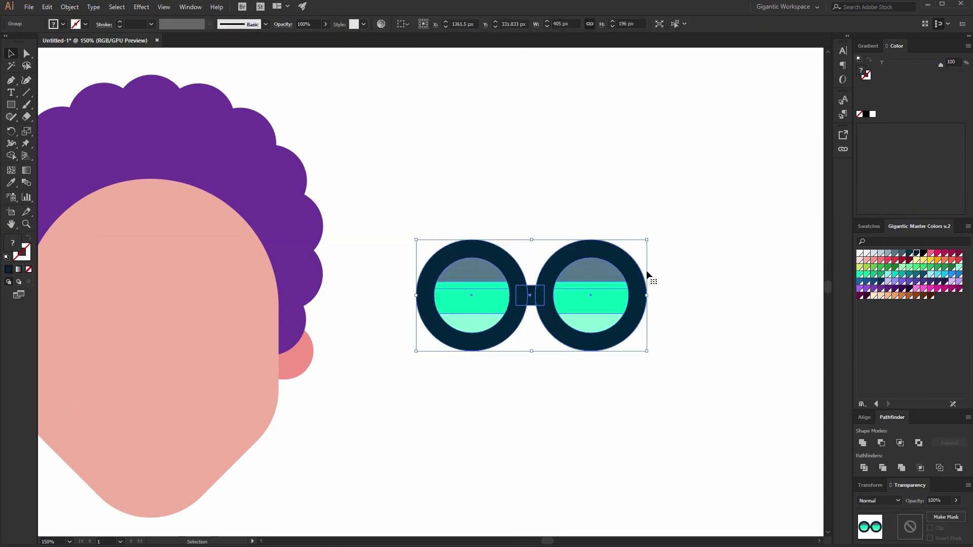
{"action": "left_click_drag", "start_coordinate": [614, 301], "coordinate": [232, 330]}
{"action": "key", "text": "space"}
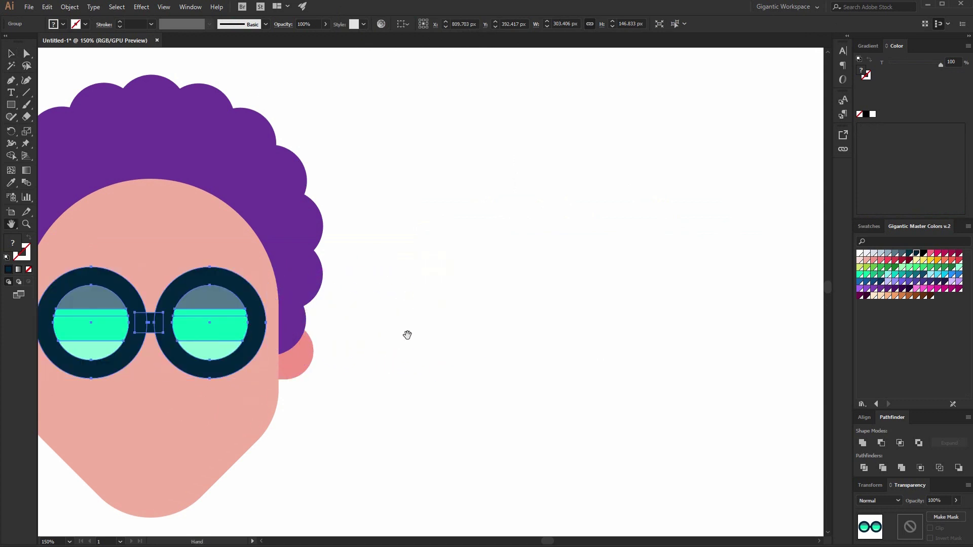
{"action": "left_click_drag", "start_coordinate": [408, 335], "coordinate": [526, 304]}
{"action": "left_click", "coordinate": [7, 54]}
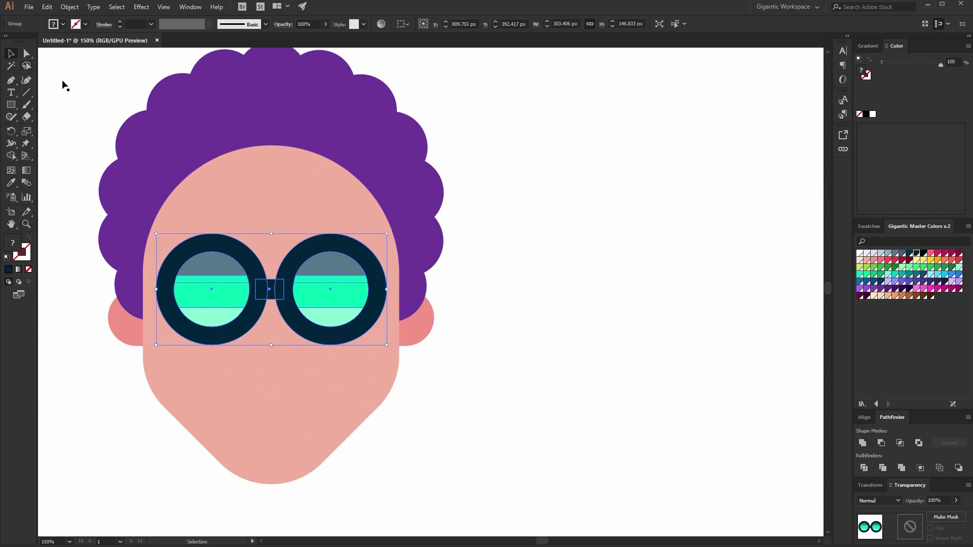
{"action": "left_click_drag", "start_coordinate": [389, 235], "coordinate": [413, 215]}
{"action": "left_click", "coordinate": [540, 242]}
{"action": "scroll", "coordinate": [539, 247], "scroll_direction": "down", "scroll_amount": 2}
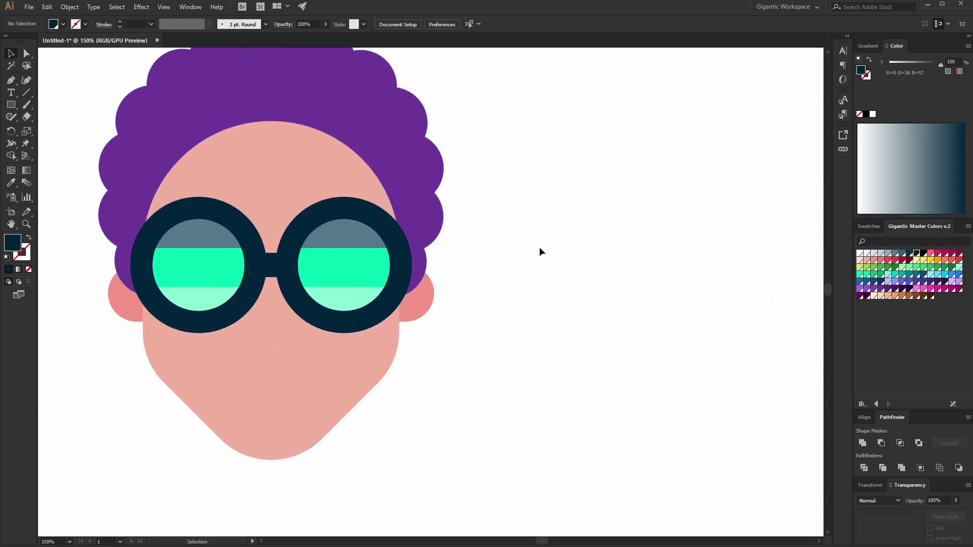
{"action": "scroll", "coordinate": [539, 248], "scroll_direction": "up", "scroll_amount": 3}
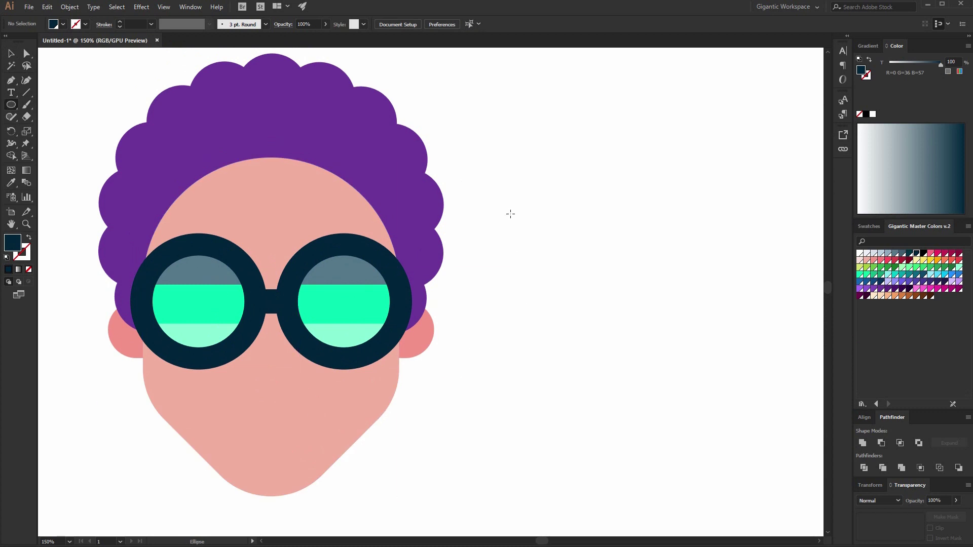
Cut a white circle in half with a rectangle using Divide, then ungroup the pieces.
{"action": "left_click_drag", "start_coordinate": [510, 202], "coordinate": [662, 350]}
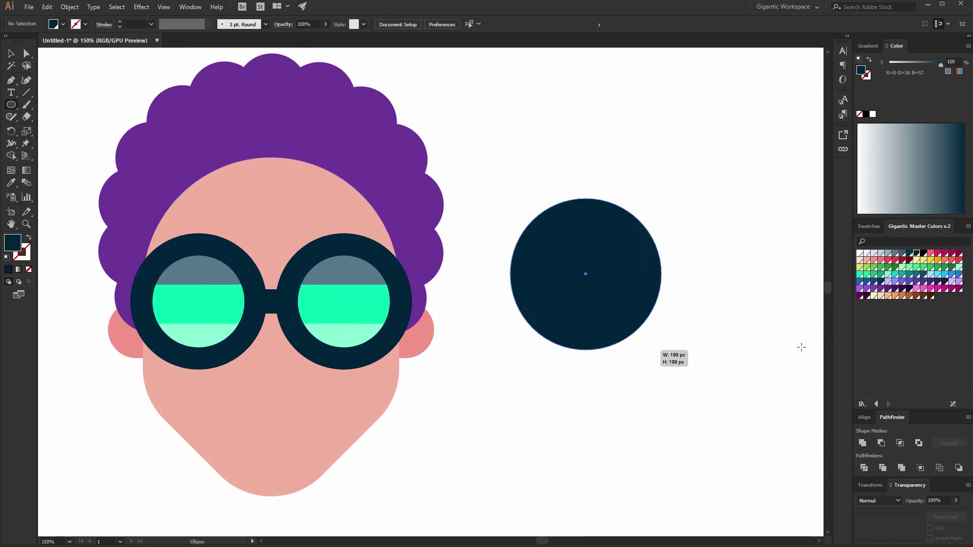
{"action": "left_click", "coordinate": [861, 254]}
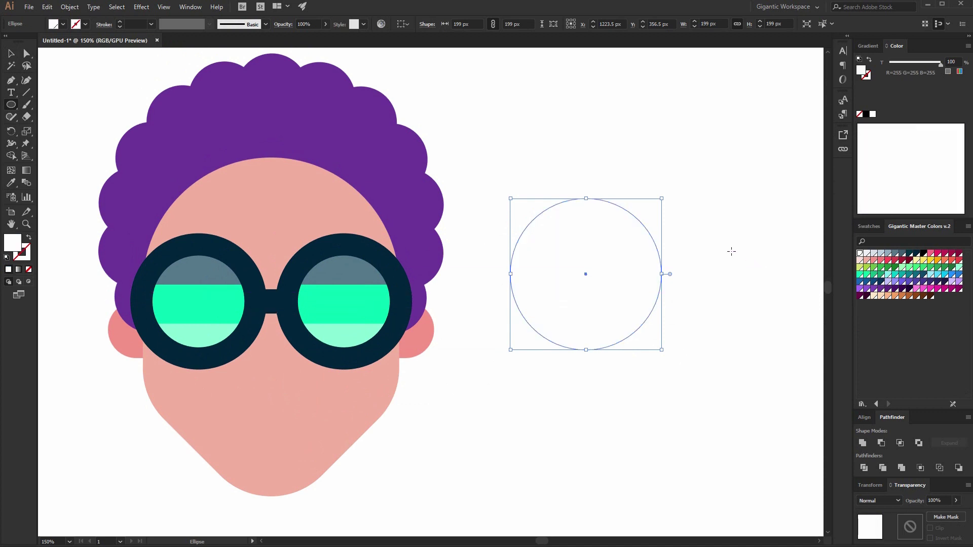
{"action": "left_click_drag", "start_coordinate": [736, 170], "coordinate": [458, 275]}
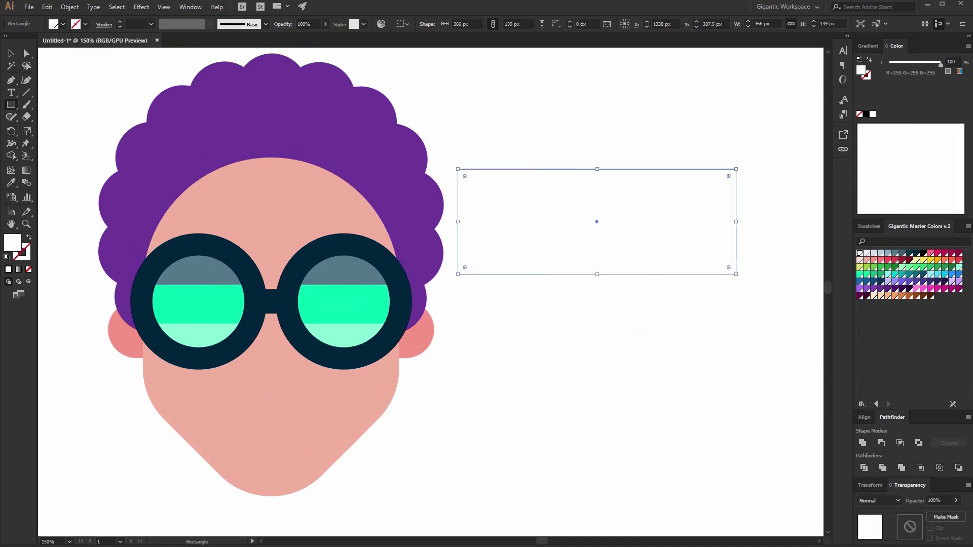
{"action": "key", "text": "v"}
{"action": "left_click_drag", "start_coordinate": [657, 381], "coordinate": [556, 224]}
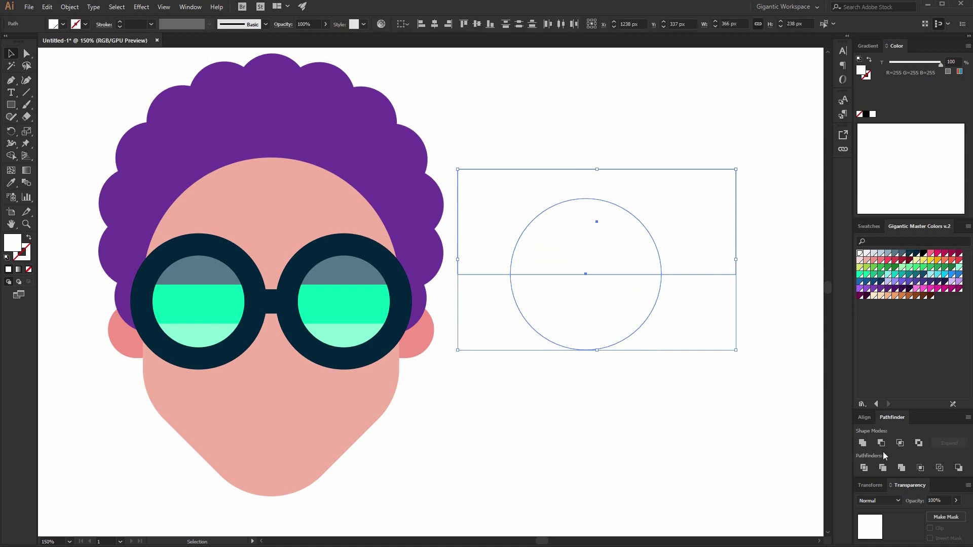
{"action": "left_click", "coordinate": [882, 469]}
{"action": "right_click", "coordinate": [603, 280]}
{"action": "left_click", "coordinate": [654, 364]}
{"action": "left_click", "coordinate": [628, 345]}
Move and shrink the white half-circle onto the lower face as a mouth, centred horizontally on the head.
{"action": "left_click_drag", "start_coordinate": [628, 344], "coordinate": [324, 413]}
{"action": "left_click_drag", "start_coordinate": [373, 456], "coordinate": [339, 439]}
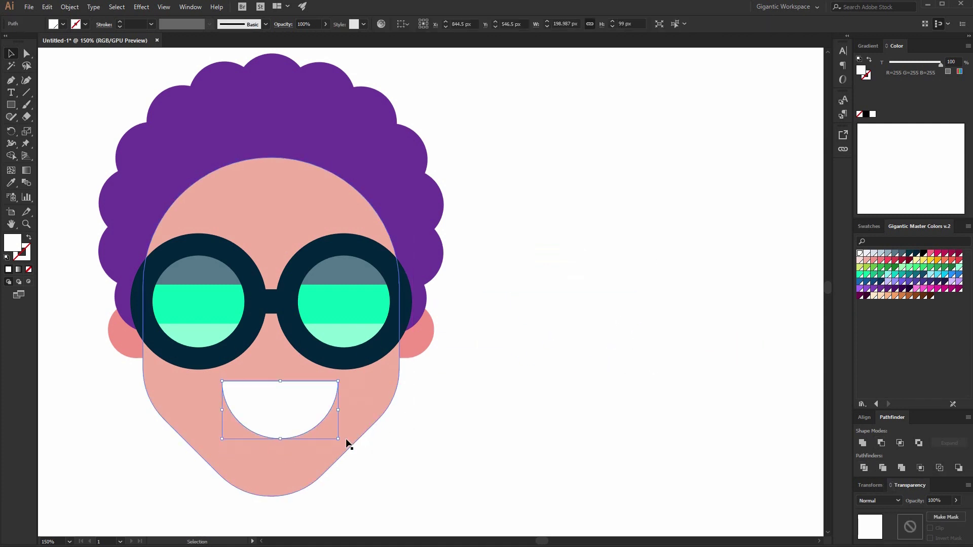
{"action": "left_click_drag", "start_coordinate": [292, 417], "coordinate": [282, 409]}
{"action": "left_click", "coordinate": [500, 482]}
{"action": "left_click_drag", "start_coordinate": [514, 177], "coordinate": [301, 301]}
{"action": "left_click", "coordinate": [434, 24]}
{"action": "left_click", "coordinate": [555, 233]}
Add a pink rectangular nose and bring the glasses in front of it.
{"action": "key", "text": "m"}
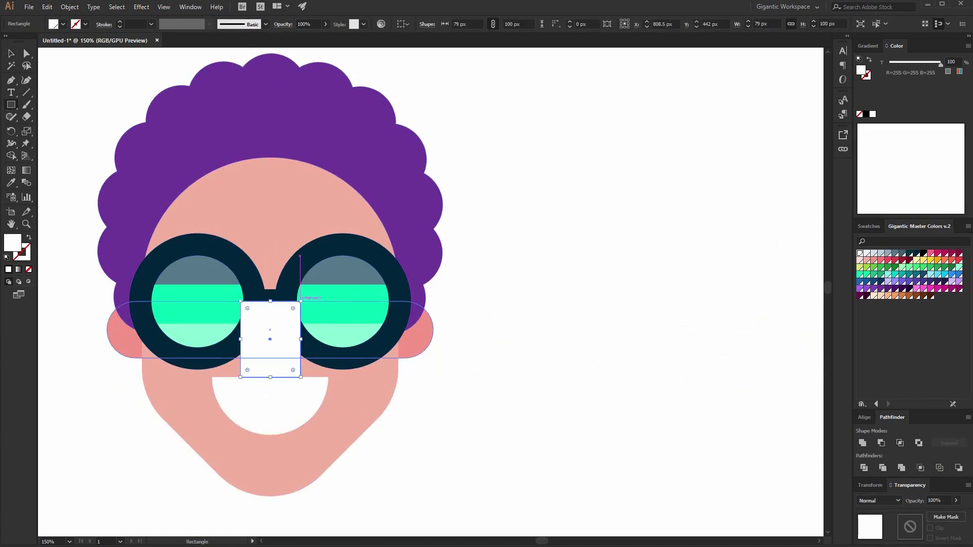
{"action": "left_click", "coordinate": [875, 262]}
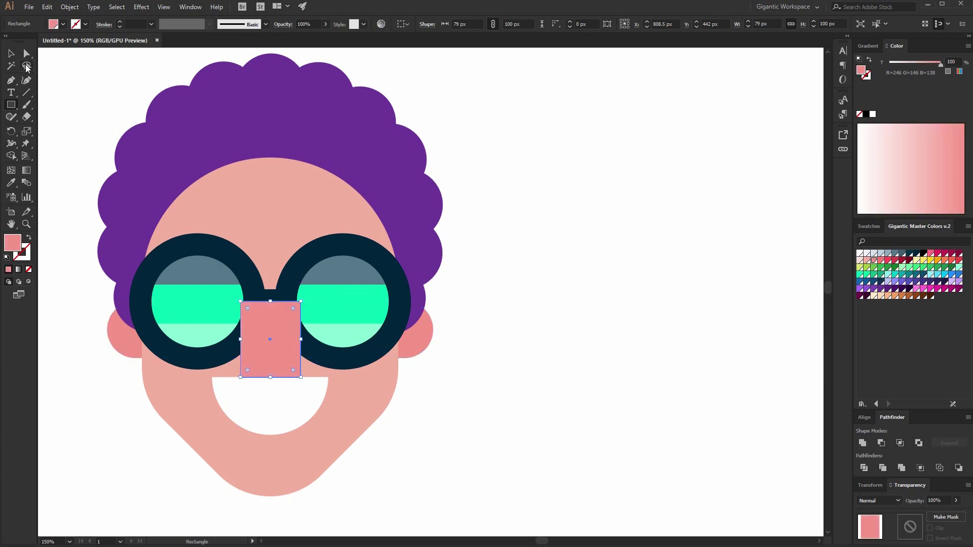
{"action": "key", "text": "v"}
{"action": "left_click", "coordinate": [320, 265]}
{"action": "key", "text": "ctrl+shift+]"}
{"action": "left_click", "coordinate": [540, 316]}
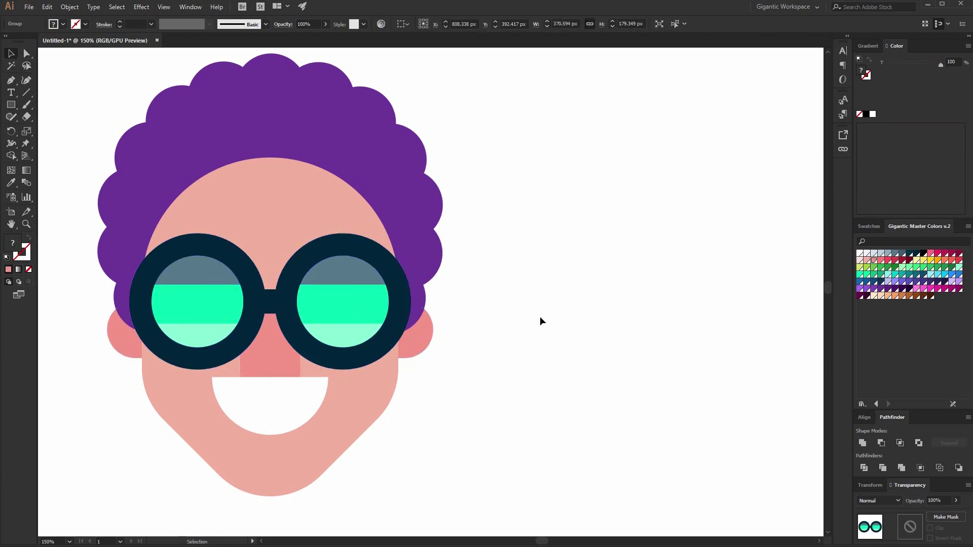
{"action": "scroll", "coordinate": [540, 317], "scroll_direction": "up", "scroll_amount": 2}
Enlarge the purple hair and raise it higher on the head, then zoom to 100%.
{"action": "left_click", "coordinate": [413, 256]}
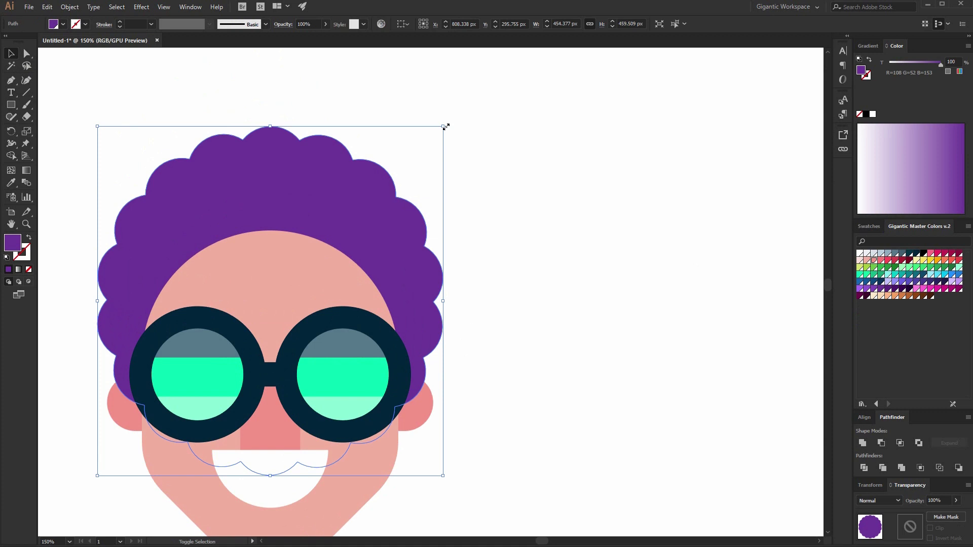
{"action": "left_click_drag", "start_coordinate": [445, 127], "coordinate": [470, 99]}
{"action": "left_click_drag", "start_coordinate": [451, 238], "coordinate": [451, 202]}
{"action": "left_click", "coordinate": [520, 265]}
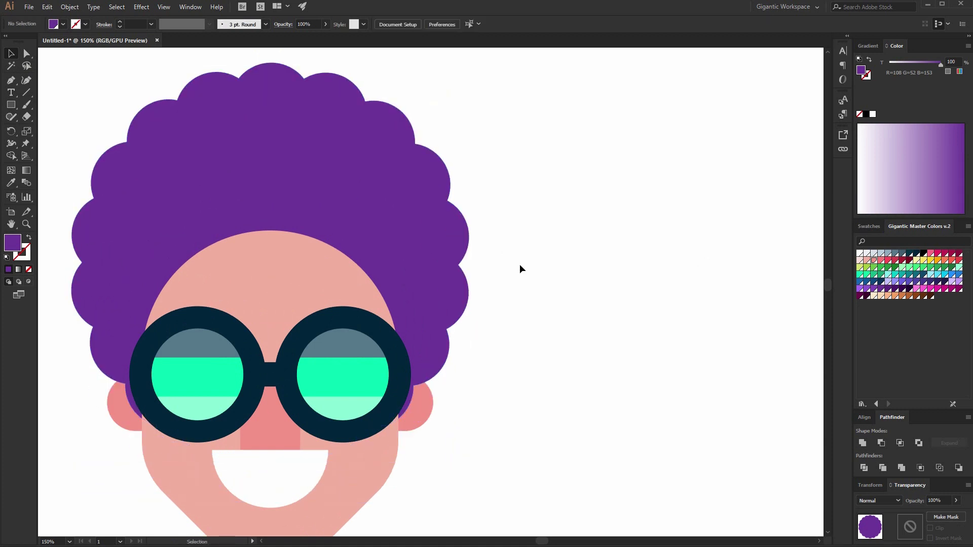
{"action": "scroll", "coordinate": [520, 265], "scroll_direction": "down", "scroll_amount": 2}
{"action": "left_click_drag", "start_coordinate": [437, 251], "coordinate": [437, 244]}
{"action": "left_click", "coordinate": [531, 283]}
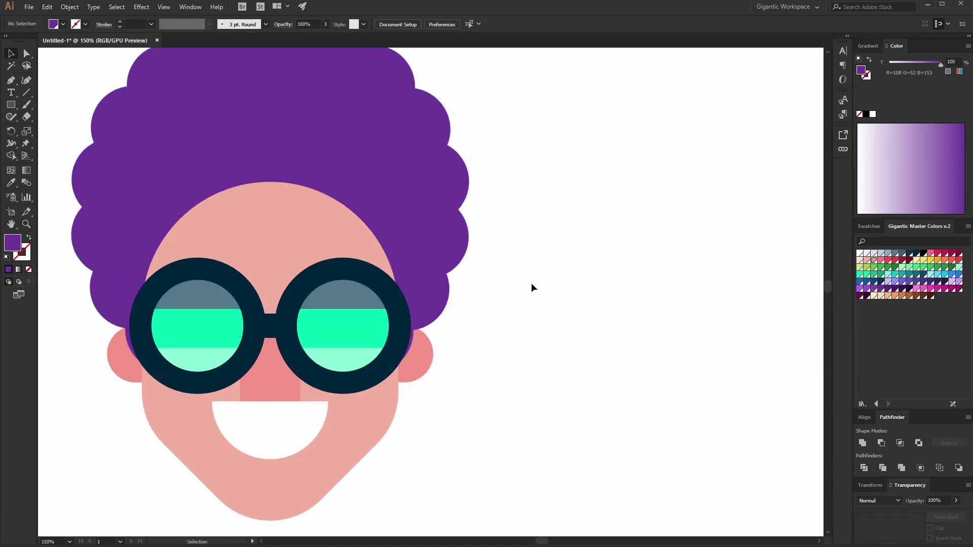
{"action": "key", "text": "ctrl+1"}
{"action": "scroll", "coordinate": [556, 279], "scroll_direction": "down", "scroll_amount": 2}
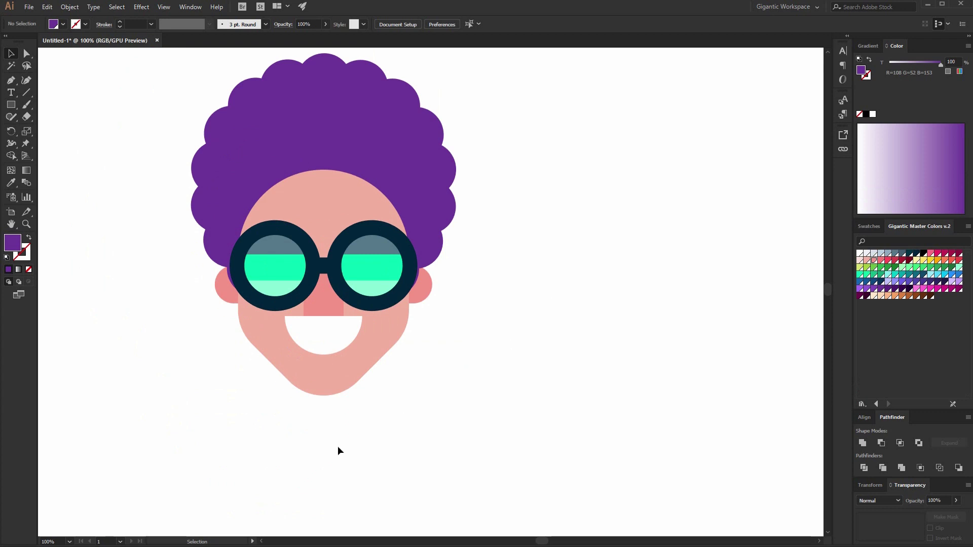
Paste a copy of the face in place, shrink it, fill it light pink and nudge it down.
{"action": "left_click", "coordinate": [349, 205]}
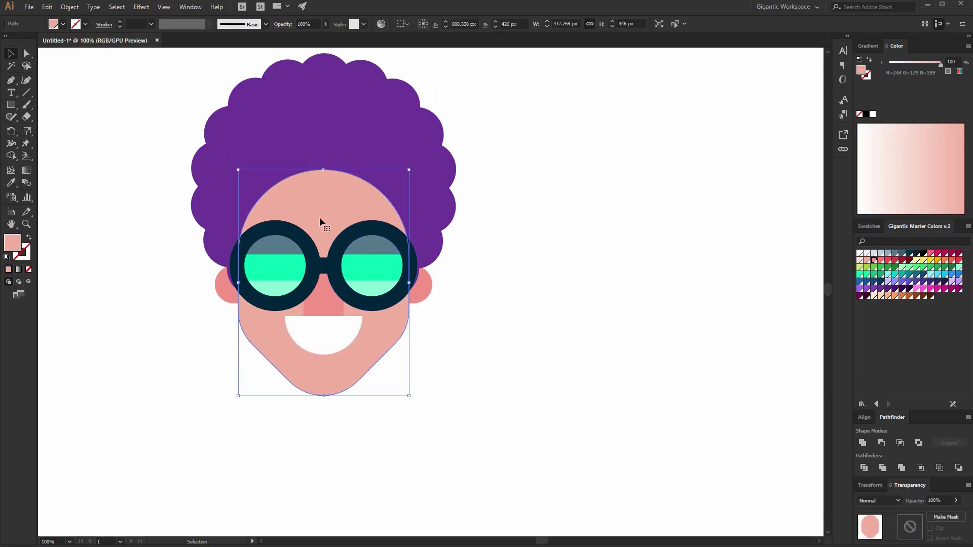
{"action": "key", "text": "ctrl+c"}
{"action": "key", "text": "ctrl+b"}
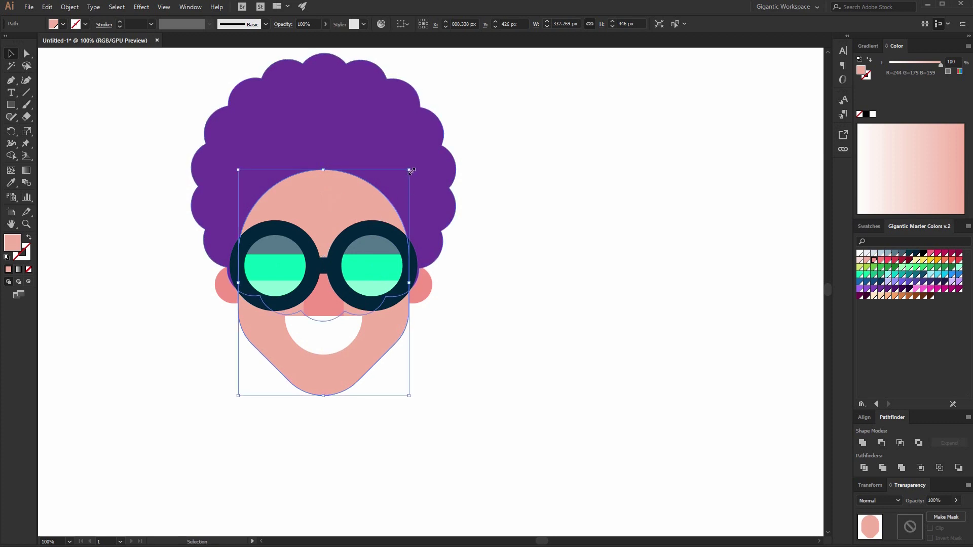
{"action": "left_click_drag", "start_coordinate": [409, 170], "coordinate": [396, 187]}
{"action": "left_click", "coordinate": [859, 263]}
{"action": "key", "text": "Down"}
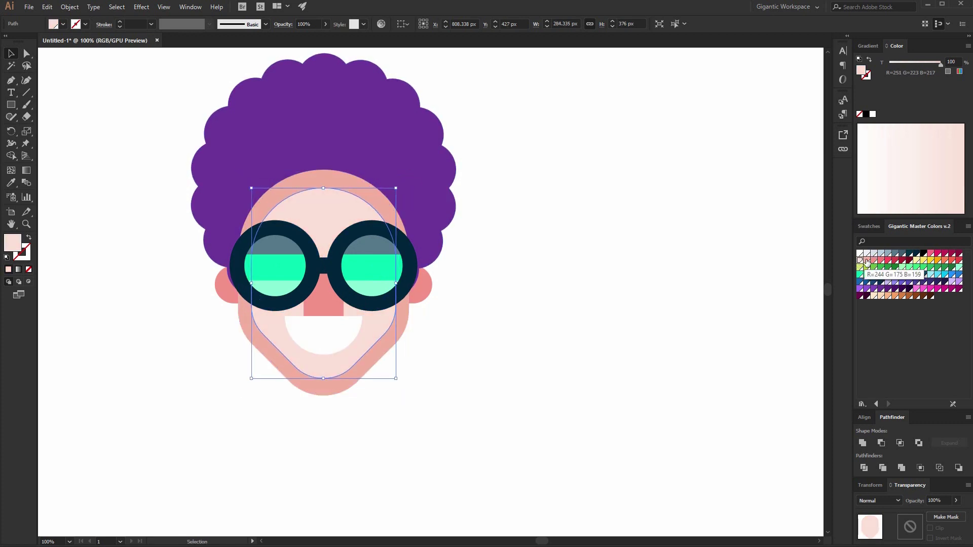
{"action": "left_click", "coordinate": [865, 262]}
{"action": "key", "text": "Down"}
{"action": "left_click", "coordinate": [860, 261]}
{"action": "key", "text": "Down"}
{"action": "key", "text": "Down"}
{"action": "key", "text": "Down"}
{"action": "key", "text": "Down"}
{"action": "key", "text": "Down"}
{"action": "key", "text": "Down"}
{"action": "key", "text": "Down"}
{"action": "key", "text": "Down"}
{"action": "key", "text": "Down"}
{"action": "key", "text": "Down"}
{"action": "key", "text": "Down"}
{"action": "key", "text": "Down"}
{"action": "key", "text": "Down"}
{"action": "key", "text": "Down"}
{"action": "key", "text": "Down"}
{"action": "key", "text": "Down"}
{"action": "key", "text": "Down"}
{"action": "key", "text": "Down"}
{"action": "key", "text": "Down"}
{"action": "key", "text": "Down"}
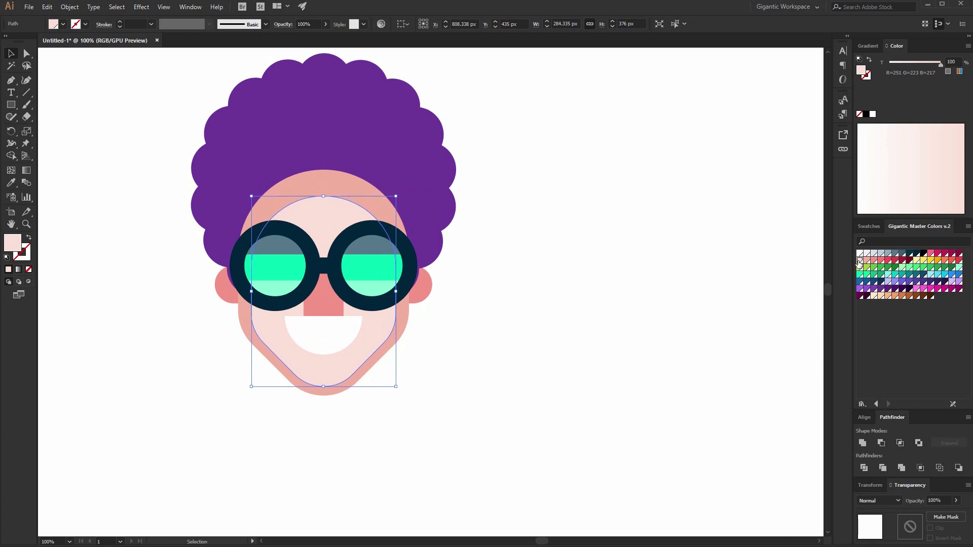
Give the nose and the lower face a softer pink fill.
{"action": "left_click", "coordinate": [751, 268]}
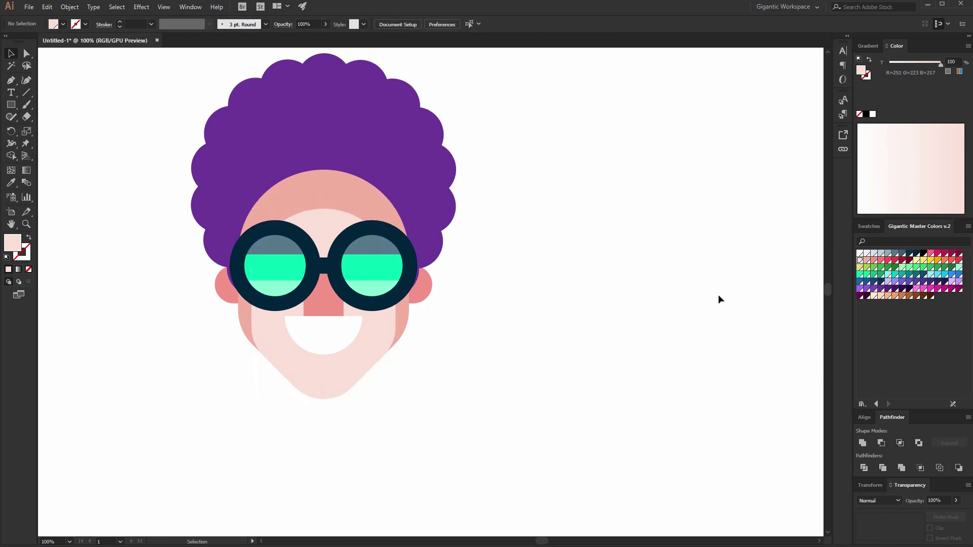
{"action": "left_click", "coordinate": [327, 308]}
{"action": "left_click", "coordinate": [869, 260]}
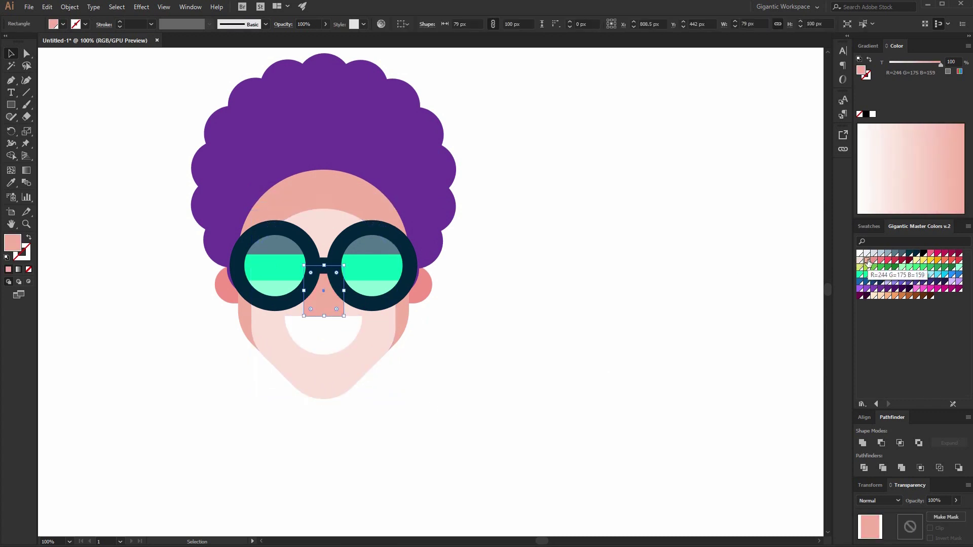
{"action": "left_click", "coordinate": [701, 308]}
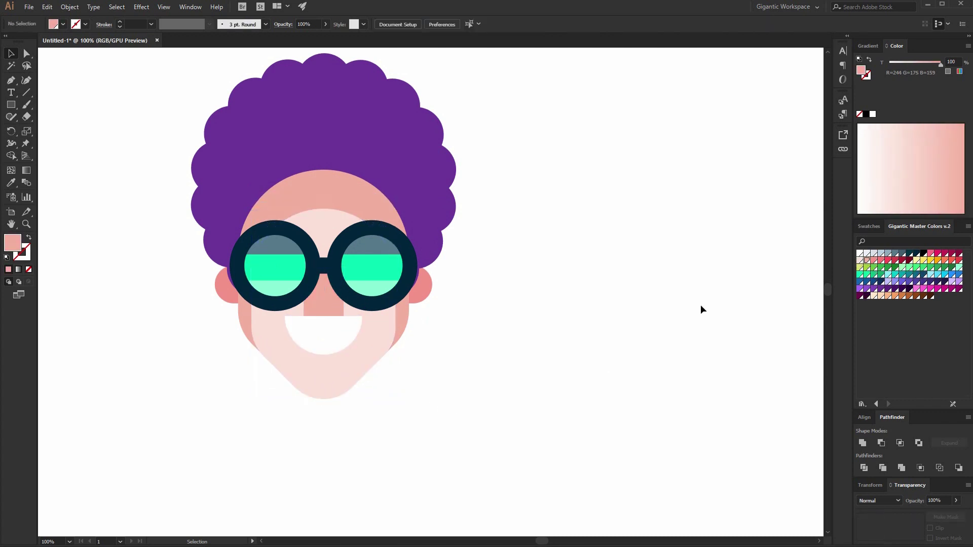
{"action": "left_click", "coordinate": [395, 320]}
{"action": "left_click", "coordinate": [867, 260]}
Recolour the outer face a darker pink and the ears a deeper red-pink.
{"action": "left_click", "coordinate": [535, 317]}
{"action": "left_click", "coordinate": [372, 198]}
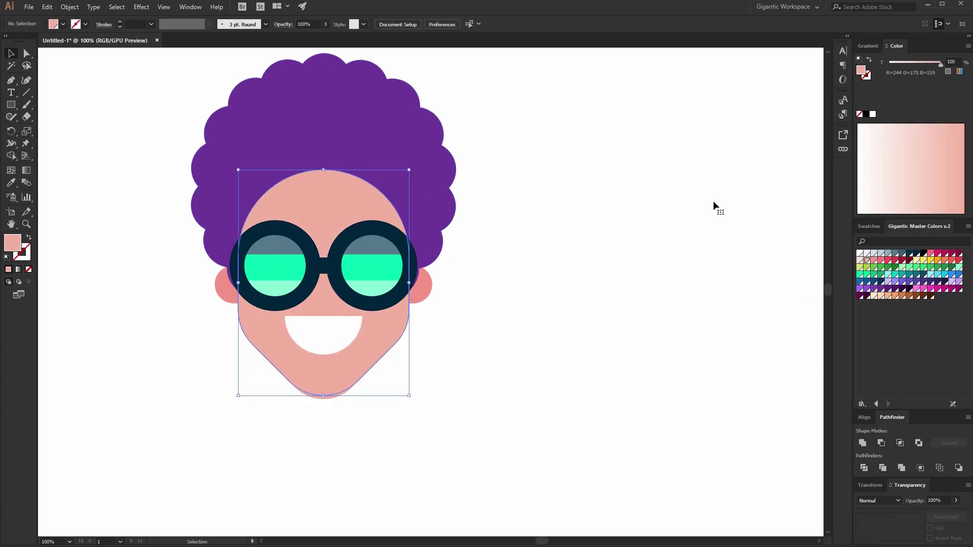
{"action": "left_click", "coordinate": [874, 260]}
{"action": "left_click", "coordinate": [578, 331]}
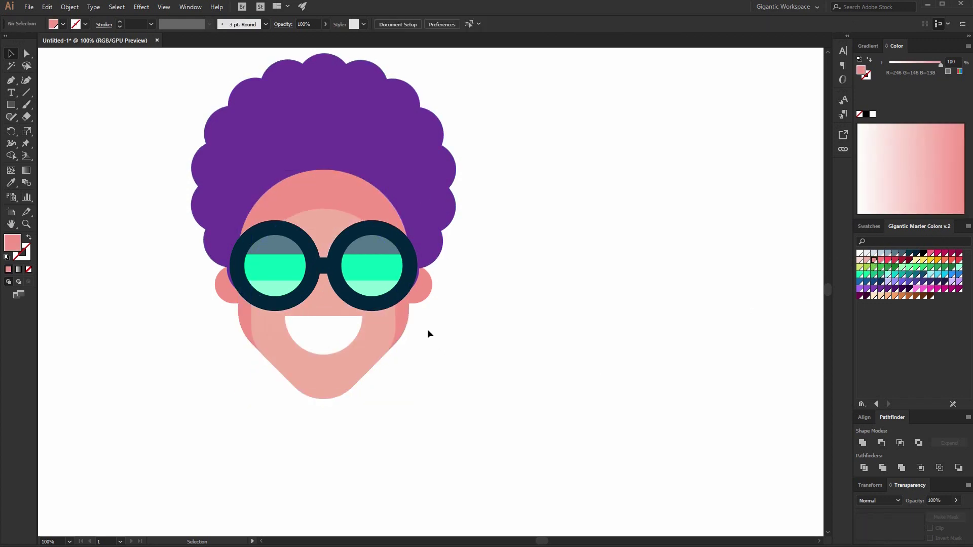
{"action": "left_click", "coordinate": [421, 303]}
{"action": "left_click", "coordinate": [881, 260]}
{"action": "left_click", "coordinate": [682, 319]}
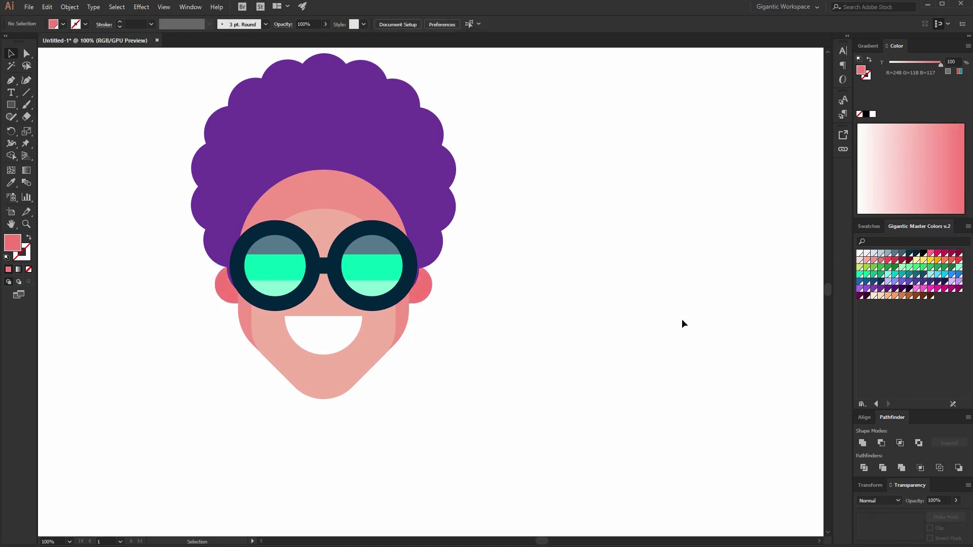
Change the nose fill to a darker red.
{"action": "left_click", "coordinate": [320, 302]}
{"action": "left_click", "coordinate": [881, 262]}
{"action": "left_click", "coordinate": [659, 300]}
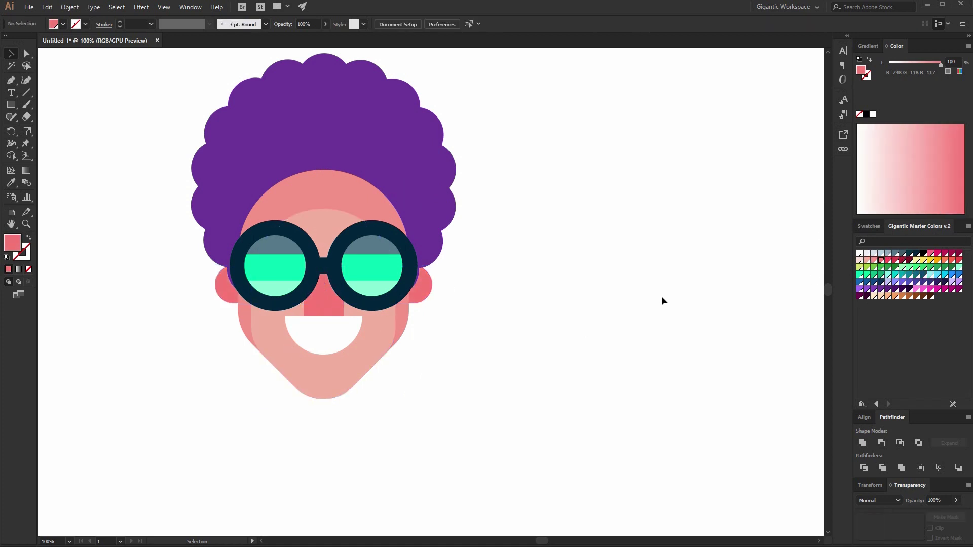
{"action": "left_click", "coordinate": [429, 200]}
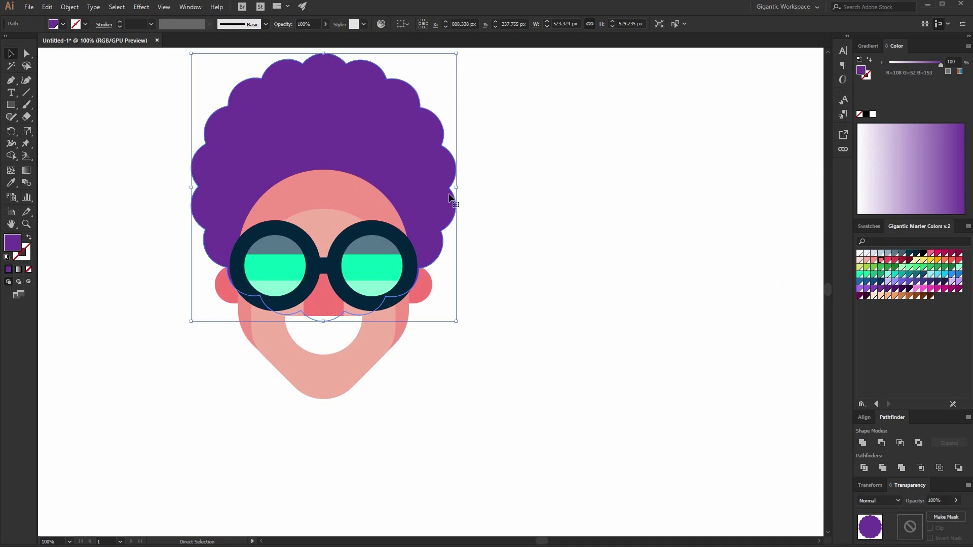
Fill the hair copy lighter purple and use Pathfinder Minus Front with the dark hair to leave a light crescent.
{"action": "left_click_drag", "start_coordinate": [432, 212], "coordinate": [433, 153]}
{"action": "key", "text": "ctrl+z"}
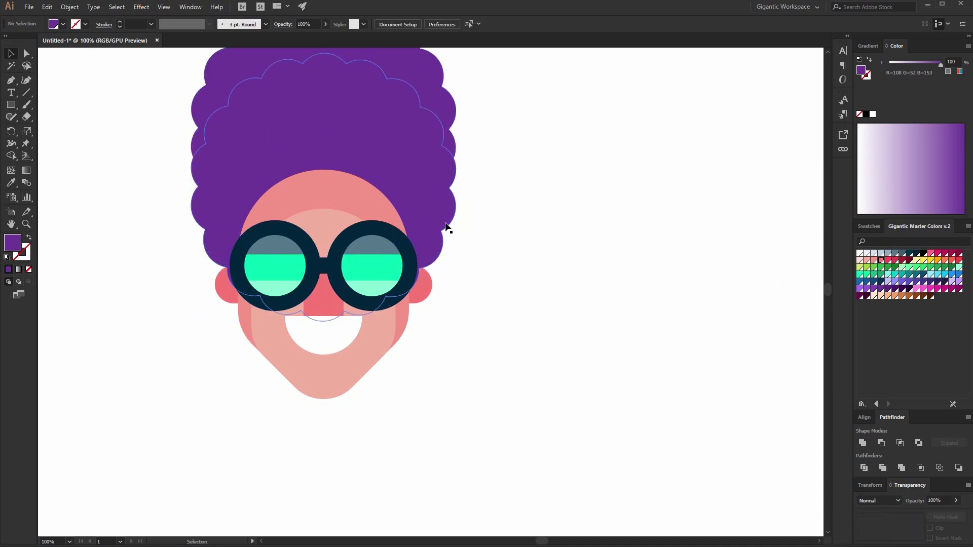
{"action": "key", "text": "a"}
{"action": "key", "text": "v"}
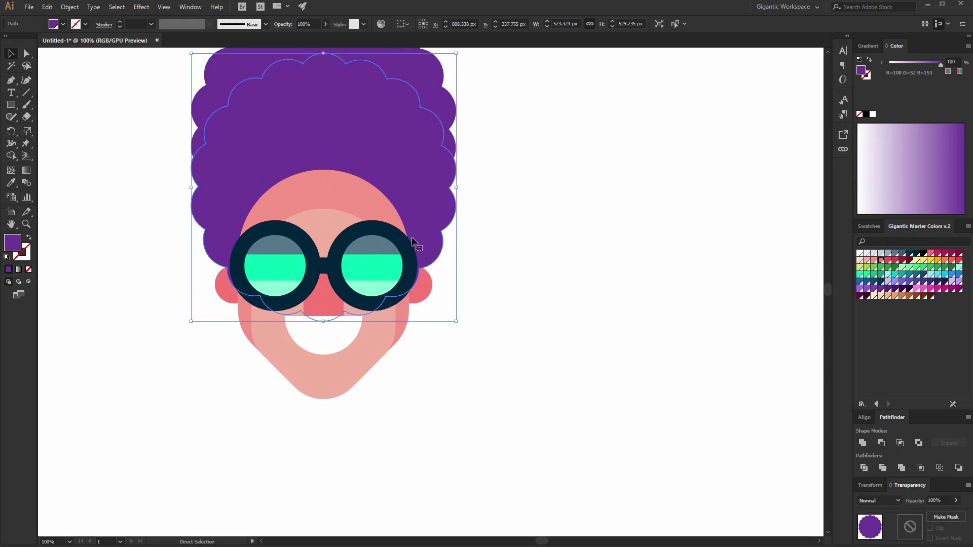
{"action": "left_click", "coordinate": [864, 290]}
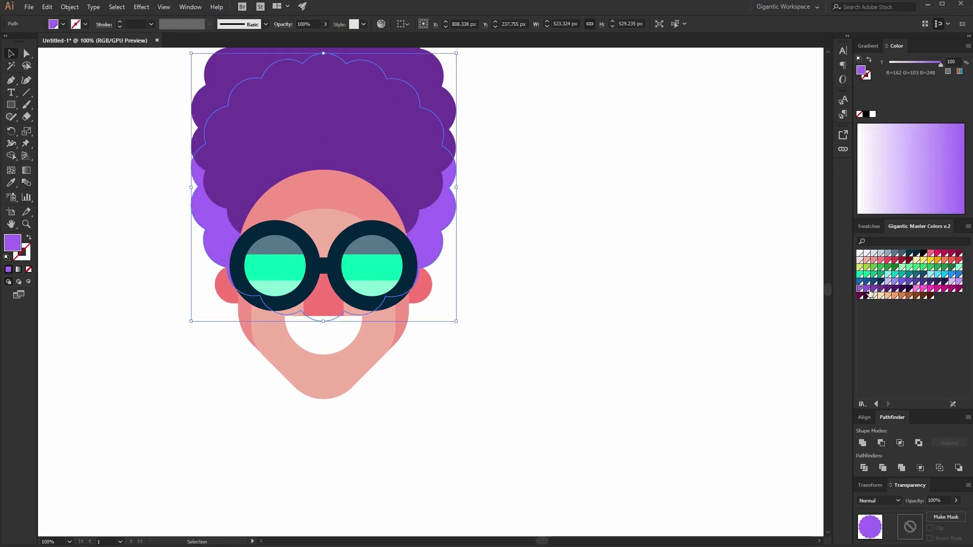
{"action": "left_click", "coordinate": [622, 314]}
{"action": "left_click", "coordinate": [428, 183]}
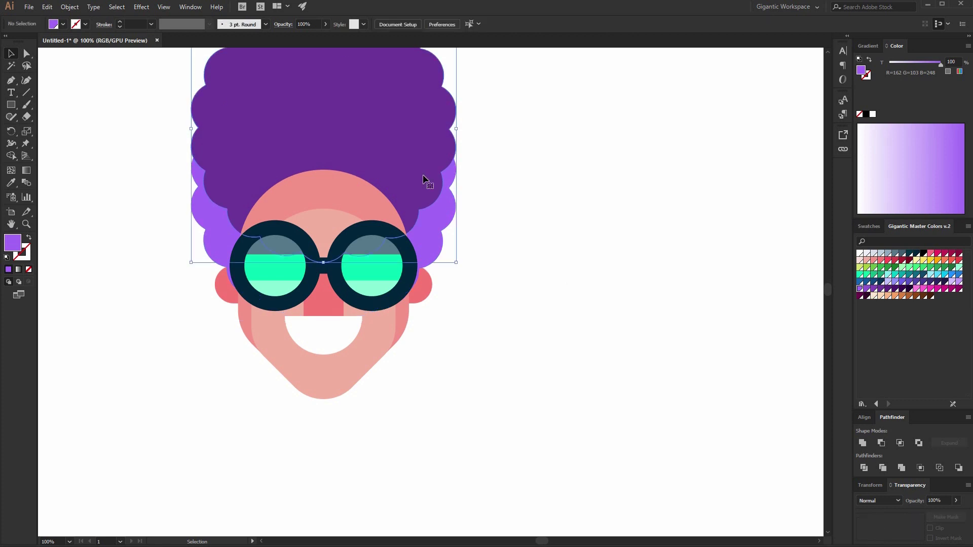
{"action": "left_click", "coordinate": [447, 208], "text": "shift"}
{"action": "left_click", "coordinate": [881, 443]}
{"action": "left_click", "coordinate": [683, 370]}
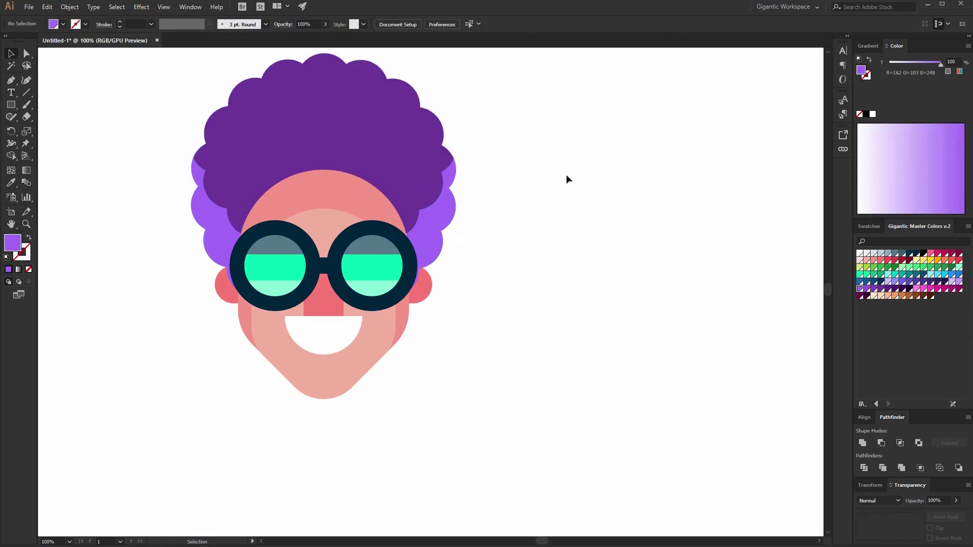
{"action": "left_click_drag", "start_coordinate": [536, 159], "coordinate": [422, 205]}
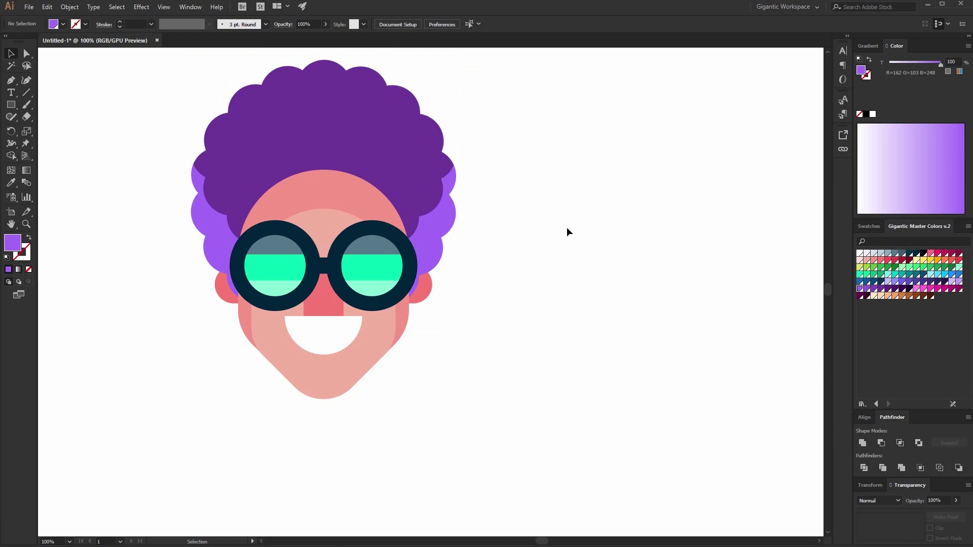
Draw three circular spots of different sizes on the hair with the Ellipse tool.
{"action": "key", "text": "l"}
{"action": "left_click_drag", "start_coordinate": [318, 90], "coordinate": [378, 152]}
{"action": "left_click_drag", "start_coordinate": [303, 116], "coordinate": [271, 149]}
{"action": "left_click_drag", "start_coordinate": [215, 151], "coordinate": [251, 176]}
Shrink the second hair spot to about 40 px and zoom out to view the whole avatar.
{"action": "left_click", "coordinate": [13, 53]}
{"action": "left_click", "coordinate": [291, 134]}
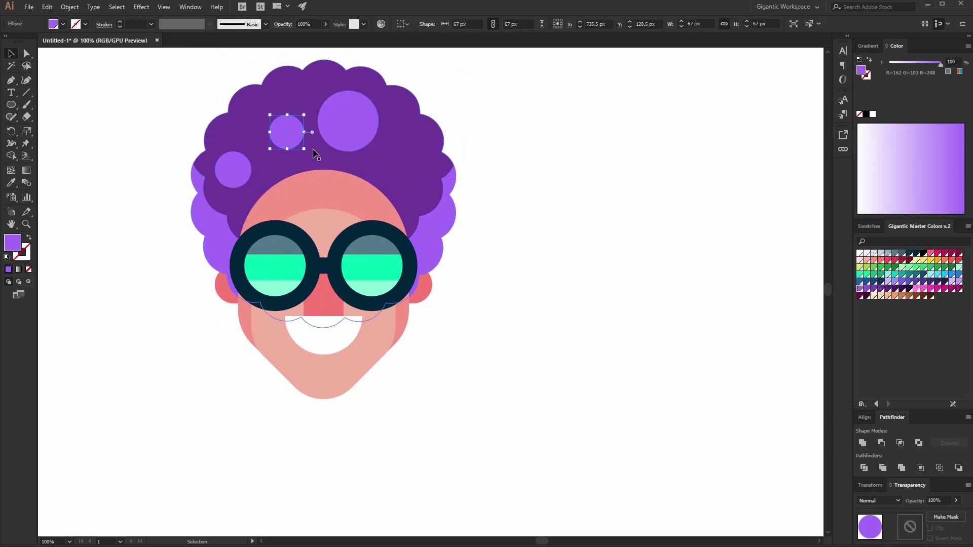
{"action": "left_click_drag", "start_coordinate": [313, 150], "coordinate": [421, 186]}
{"action": "key", "text": "ctrl+shift+a"}
{"action": "left_click", "coordinate": [315, 184]}
{"action": "key", "text": "ctrl+shift+a"}
{"action": "key", "text": "ctrl+minus"}
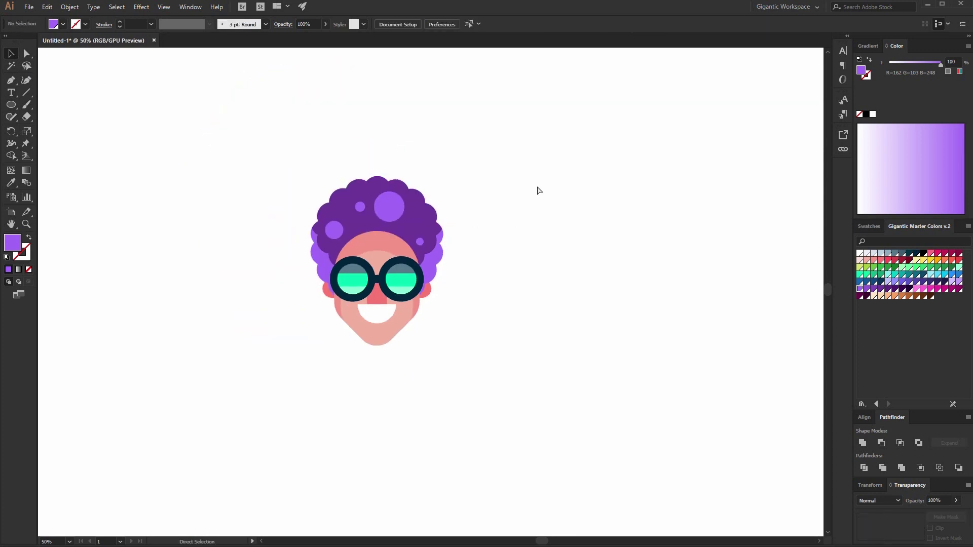
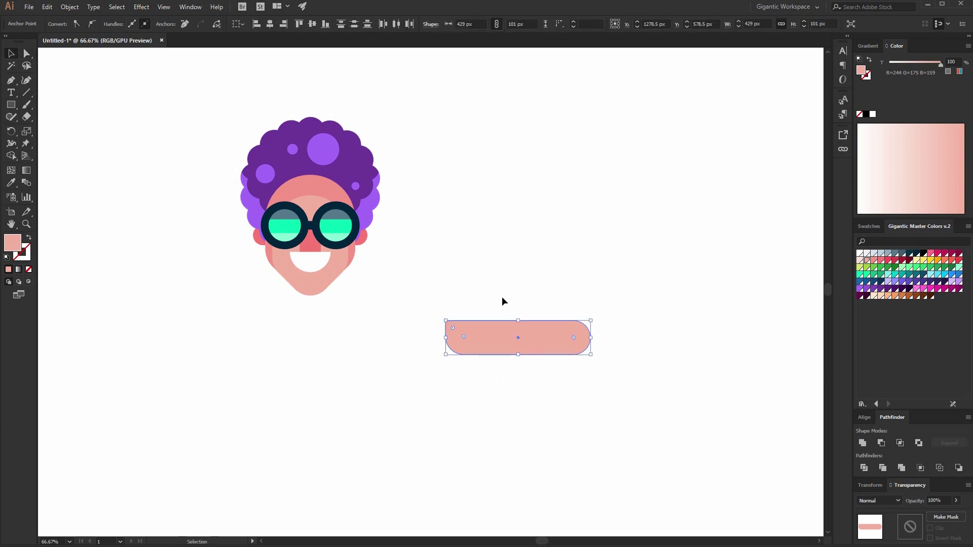
Duplicate the pink rounded bar up and to the right and adjust the copy's left corners.
{"action": "left_click", "coordinate": [507, 339]}
{"action": "left_click_drag", "start_coordinate": [539, 344], "coordinate": [583, 225]}
{"action": "left_click", "coordinate": [27, 54]}
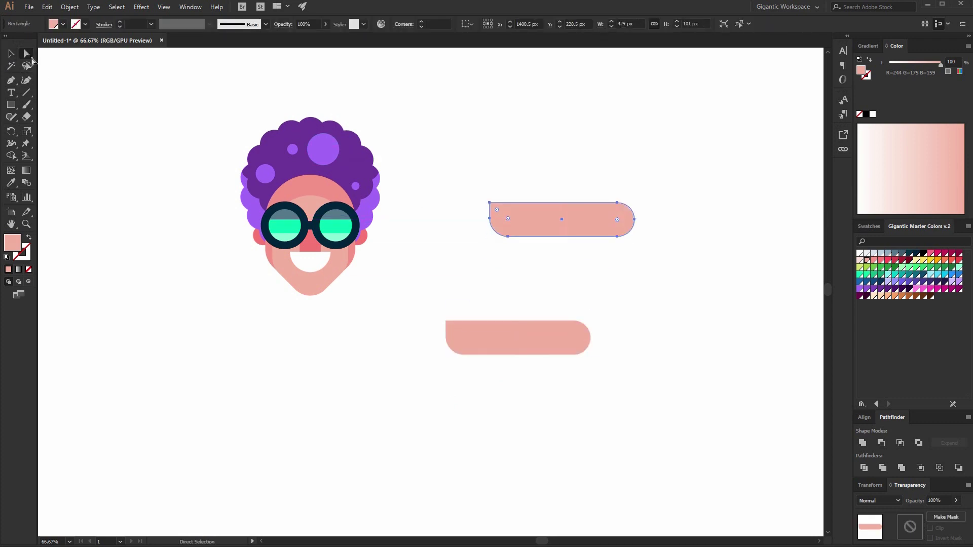
{"action": "left_click_drag", "start_coordinate": [509, 219], "coordinate": [480, 243]}
{"action": "left_click_drag", "start_coordinate": [481, 189], "coordinate": [578, 219]}
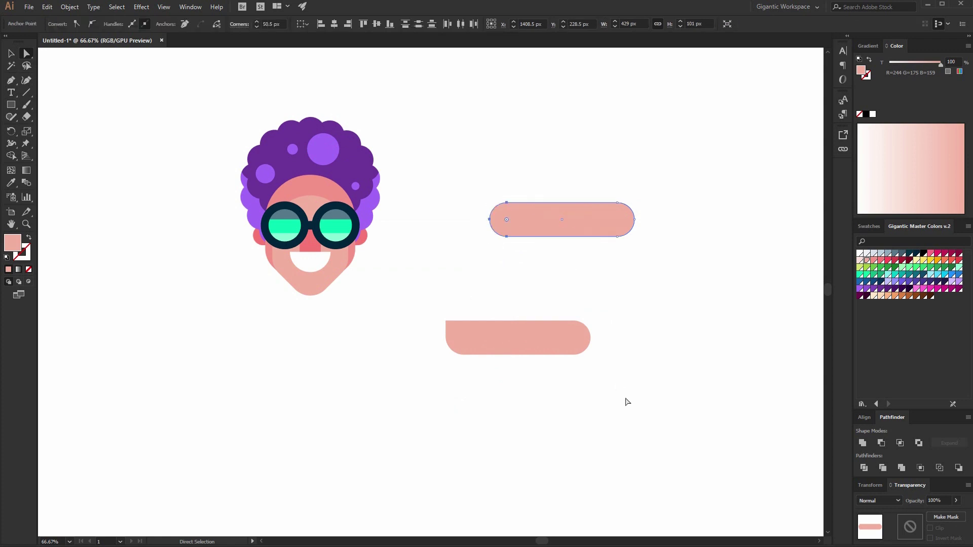
{"action": "left_click", "coordinate": [11, 54]}
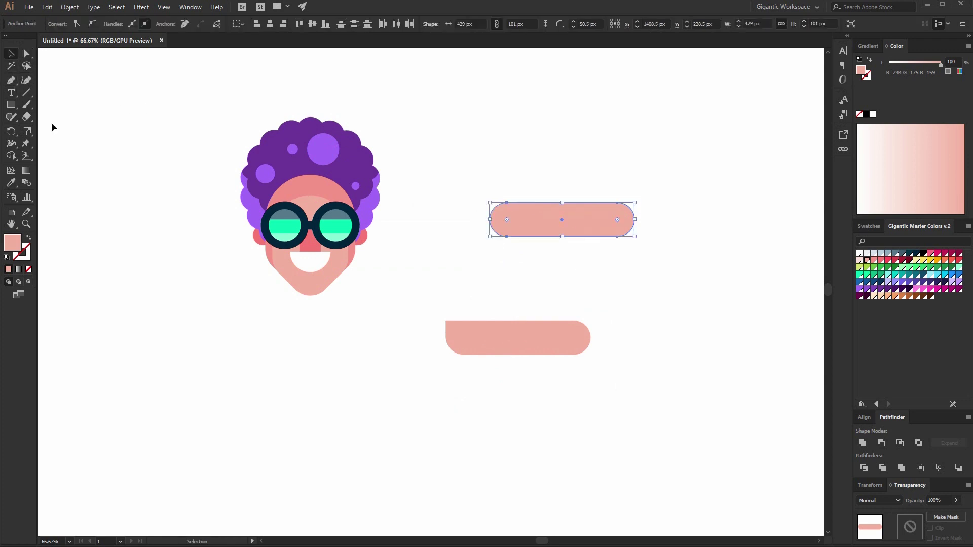
Split the copy's left end with a rectangle and Pathfinder Divide, then delete the leftover piece.
{"action": "key", "text": "m"}
{"action": "left_click_drag", "start_coordinate": [672, 164], "coordinate": [543, 252]}
{"action": "left_click", "coordinate": [11, 53]}
{"action": "left_click_drag", "start_coordinate": [458, 100], "coordinate": [565, 215]}
{"action": "left_click", "coordinate": [867, 473]}
{"action": "right_click", "coordinate": [625, 234]}
{"action": "left_click", "coordinate": [671, 320]}
{"action": "left_click", "coordinate": [656, 251]}
{"action": "key", "text": "Delete"}
Fill the bar's left end dark pink as a sleeve cuff.
{"action": "left_click", "coordinate": [510, 232]}
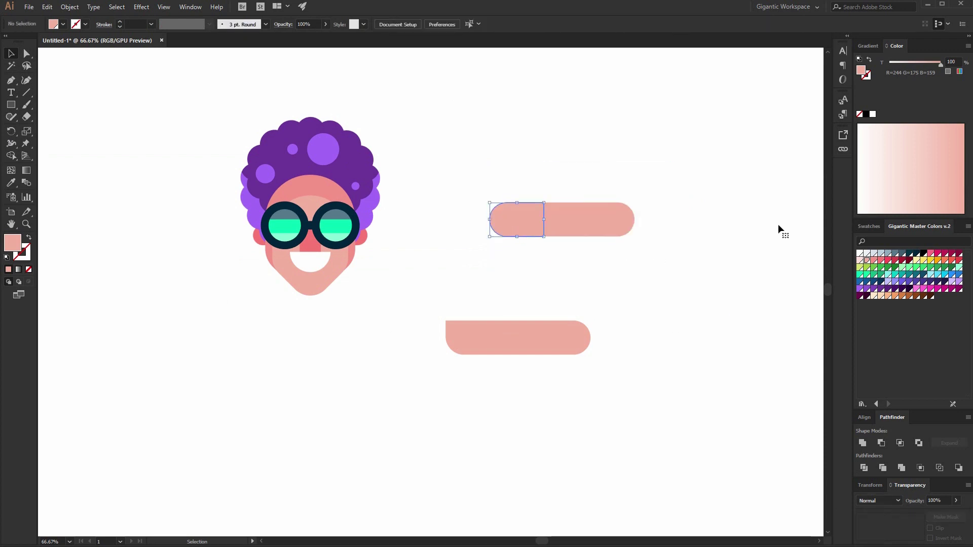
{"action": "left_click", "coordinate": [939, 255]}
{"action": "left_click", "coordinate": [709, 339]}
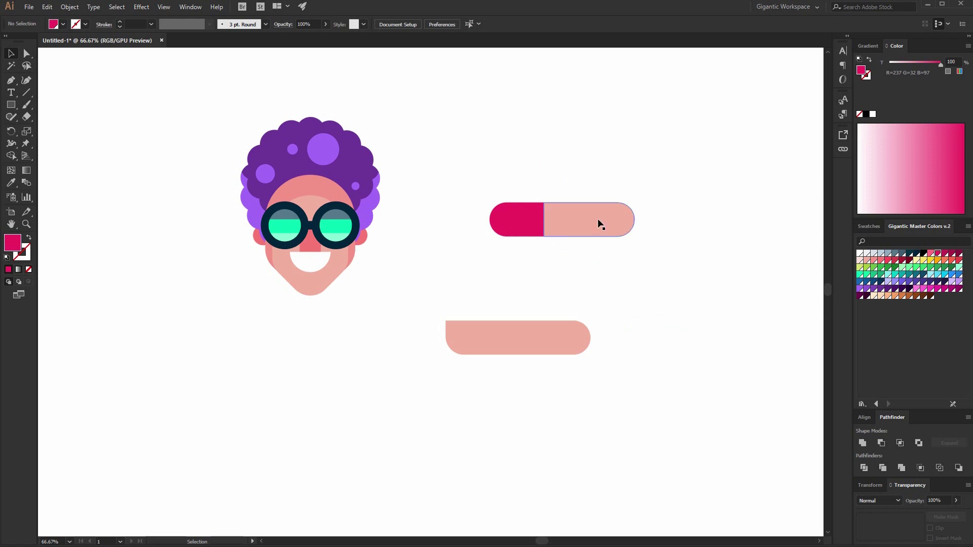
{"action": "left_click", "coordinate": [592, 241]}
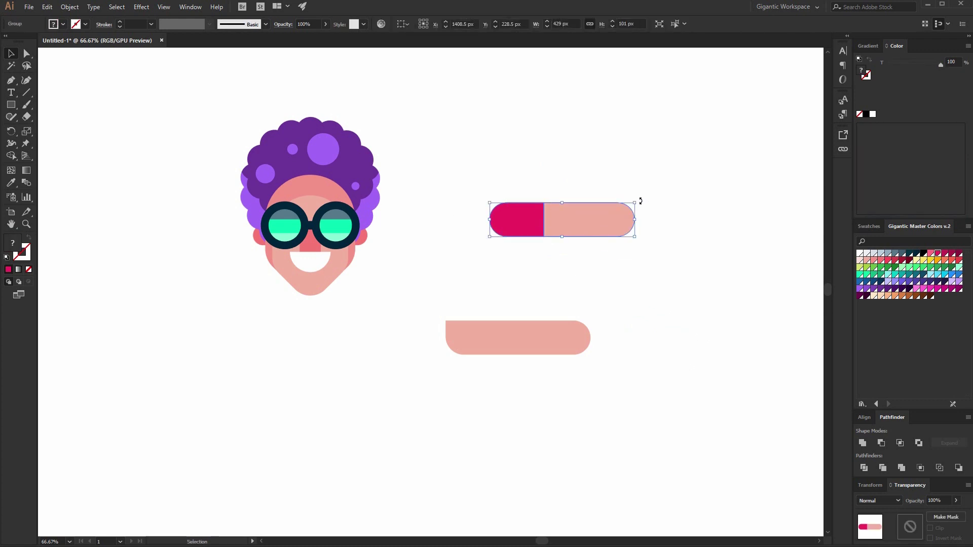
Rotate the two-tone bar about 45°, right-align it with the pink bar, and form a 7 shape.
{"action": "left_click_drag", "start_coordinate": [636, 200], "coordinate": [620, 263]}
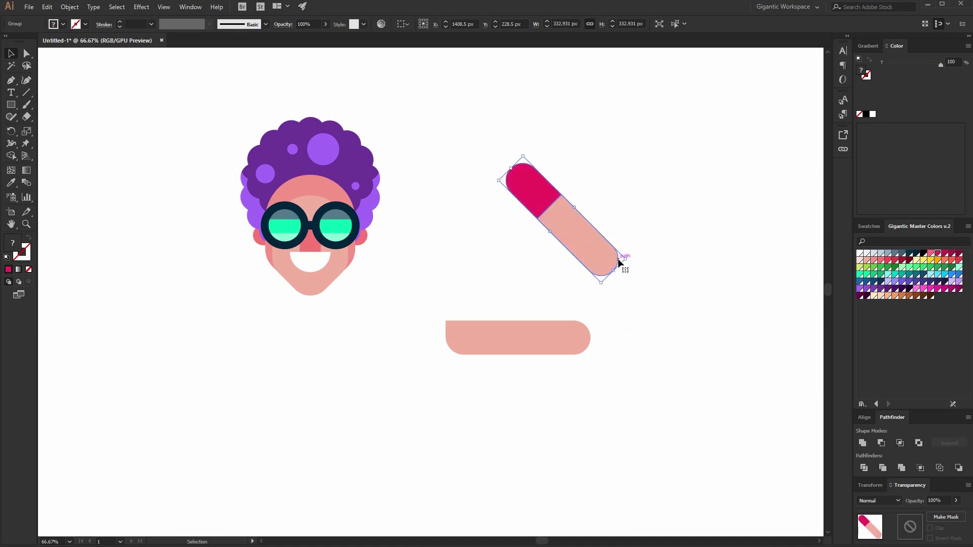
{"action": "left_click_drag", "start_coordinate": [603, 256], "coordinate": [568, 327]}
{"action": "left_click_drag", "start_coordinate": [609, 355], "coordinate": [522, 195]}
{"action": "left_click", "coordinate": [448, 23]}
{"action": "left_click", "coordinate": [613, 239]}
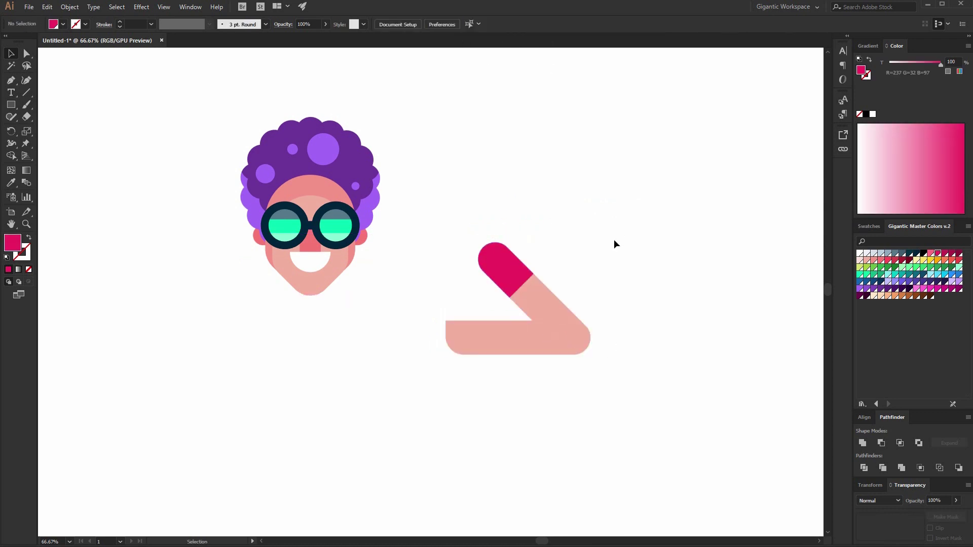
{"action": "left_click_drag", "start_coordinate": [606, 254], "coordinate": [642, 266]}
Shift the top bar slightly right and rotate the arm into an upright bent pose.
{"action": "left_click", "coordinate": [26, 53]}
{"action": "left_click_drag", "start_coordinate": [437, 242], "coordinate": [528, 307]}
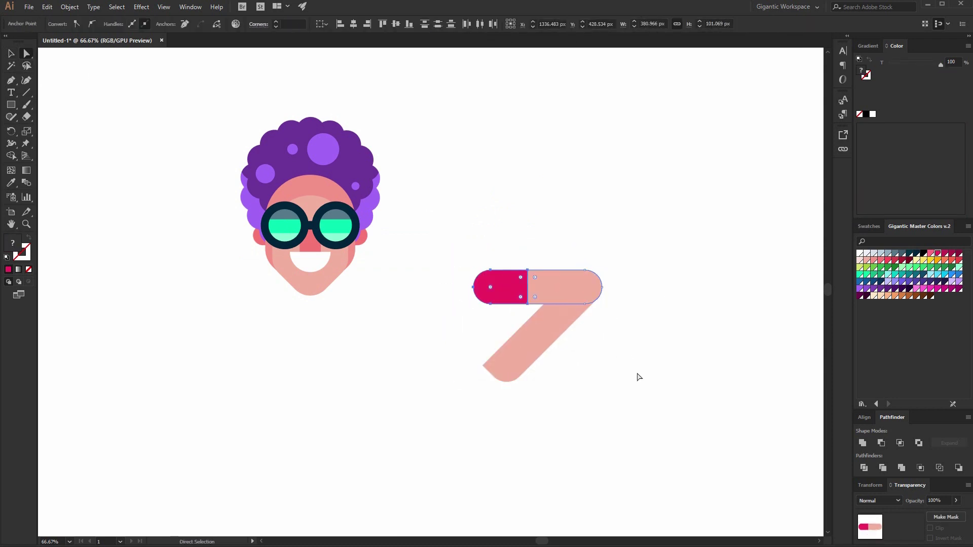
{"action": "left_click", "coordinate": [12, 57]}
{"action": "left_click", "coordinate": [610, 181]}
{"action": "left_click_drag", "start_coordinate": [610, 181], "coordinate": [568, 315]}
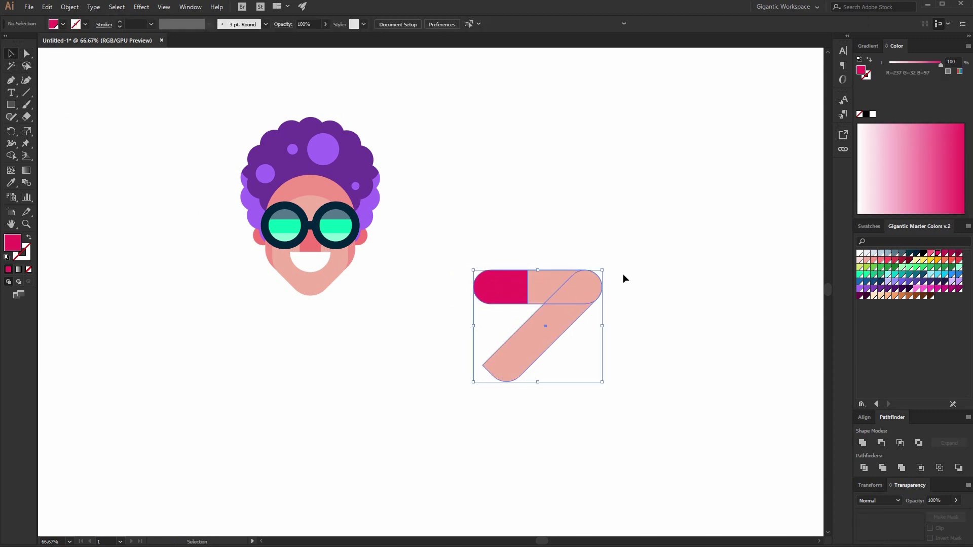
{"action": "left_click_drag", "start_coordinate": [606, 269], "coordinate": [649, 363]}
{"action": "left_click", "coordinate": [649, 363]}
{"action": "left_click_drag", "start_coordinate": [652, 236], "coordinate": [668, 400]}
Shrink the head and reposition it above the arm.
{"action": "left_click_drag", "start_coordinate": [343, 229], "coordinate": [392, 194]}
{"action": "left_click_drag", "start_coordinate": [428, 81], "coordinate": [413, 103]}
{"action": "left_click_drag", "start_coordinate": [307, 191], "coordinate": [485, 206]}
Enlarge the arm slightly and duplicate it to the left.
{"action": "left_click_drag", "start_coordinate": [673, 180], "coordinate": [624, 408]}
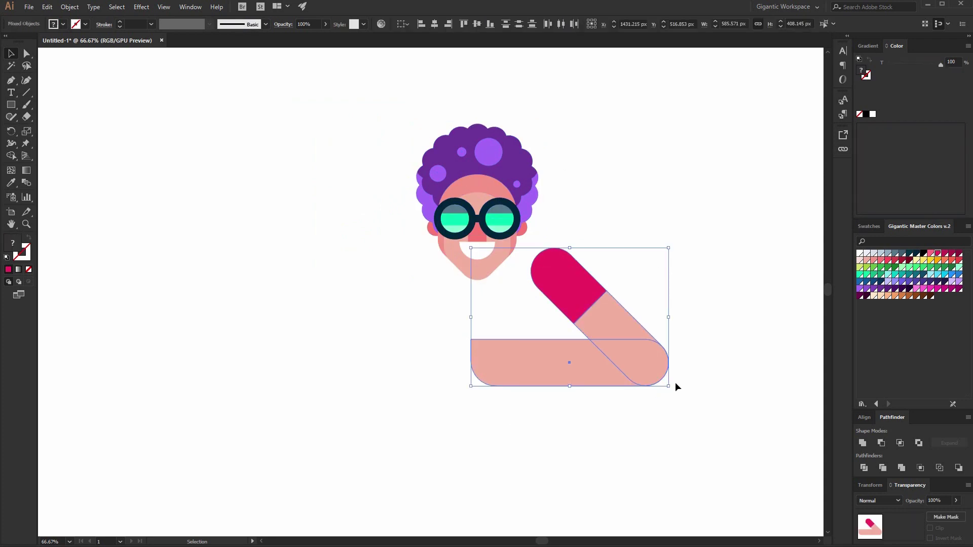
{"action": "left_click_drag", "start_coordinate": [669, 386], "coordinate": [672, 385]}
{"action": "key", "text": "a"}
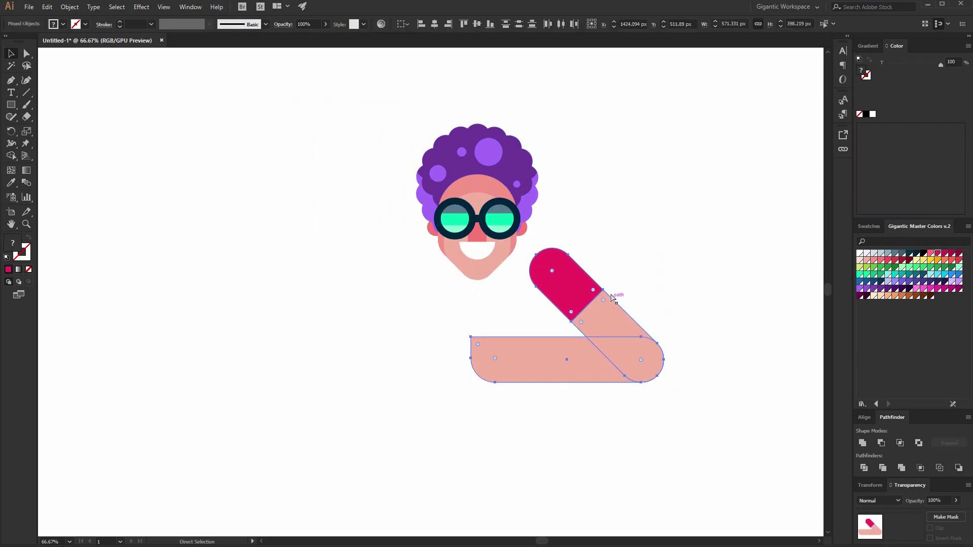
{"action": "key", "text": "v"}
{"action": "left_click_drag", "start_coordinate": [595, 317], "coordinate": [314, 325]}
Reflect the arm copy across a vertical axis and move it to the right.
{"action": "right_click", "coordinate": [315, 326]}
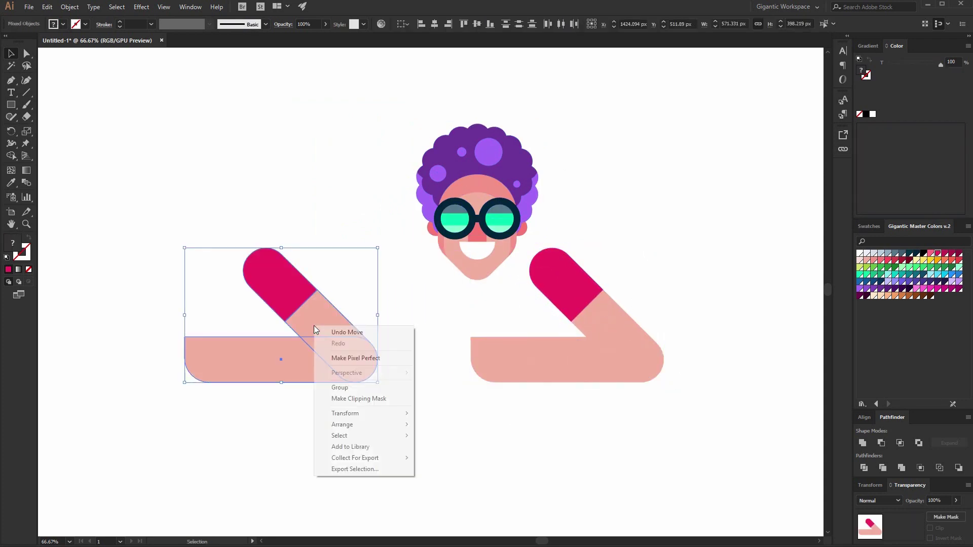
{"action": "mouse_move", "coordinate": [364, 409]}
{"action": "left_click", "coordinate": [439, 449]}
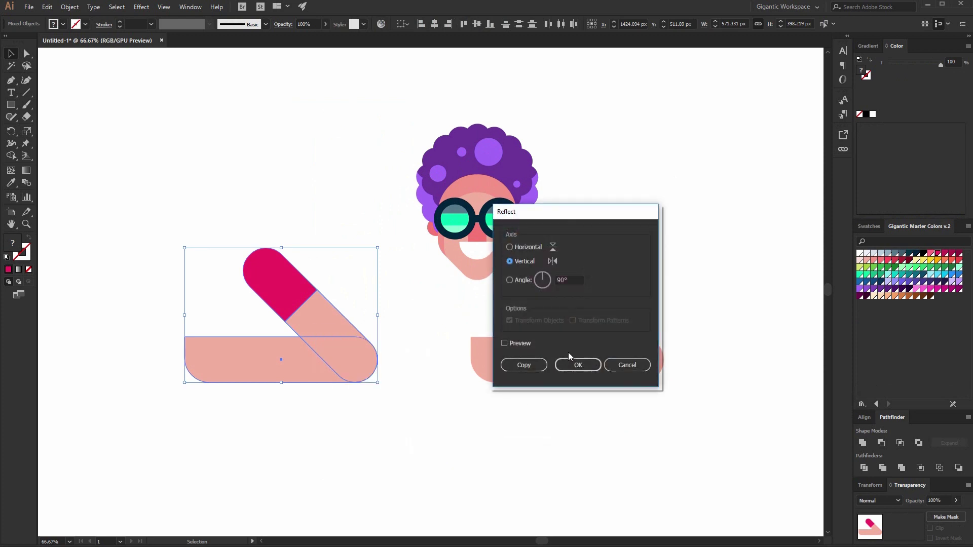
{"action": "left_click", "coordinate": [579, 364]}
{"action": "left_click_drag", "start_coordinate": [272, 294], "coordinate": [337, 291]}
{"action": "left_click", "coordinate": [390, 437]}
Cut the bar's right end off with a rectangle and Minus Front, leaving about 351 px.
{"action": "left_click", "coordinate": [403, 379]}
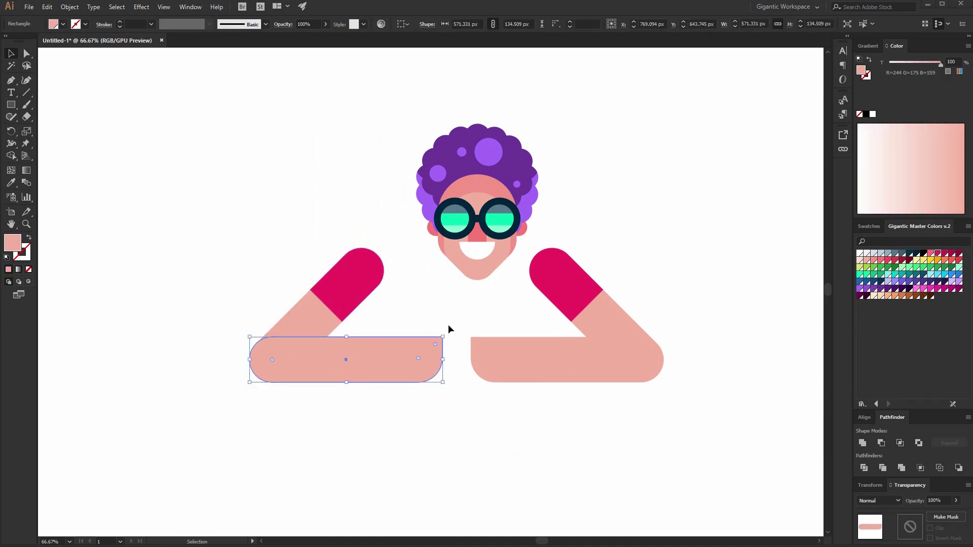
{"action": "key", "text": "m"}
{"action": "left_click_drag", "start_coordinate": [451, 323], "coordinate": [372, 432]}
{"action": "key", "text": "v"}
{"action": "left_click_drag", "start_coordinate": [411, 394], "coordinate": [406, 395]}
{"action": "left_click", "coordinate": [362, 375], "text": "shift"}
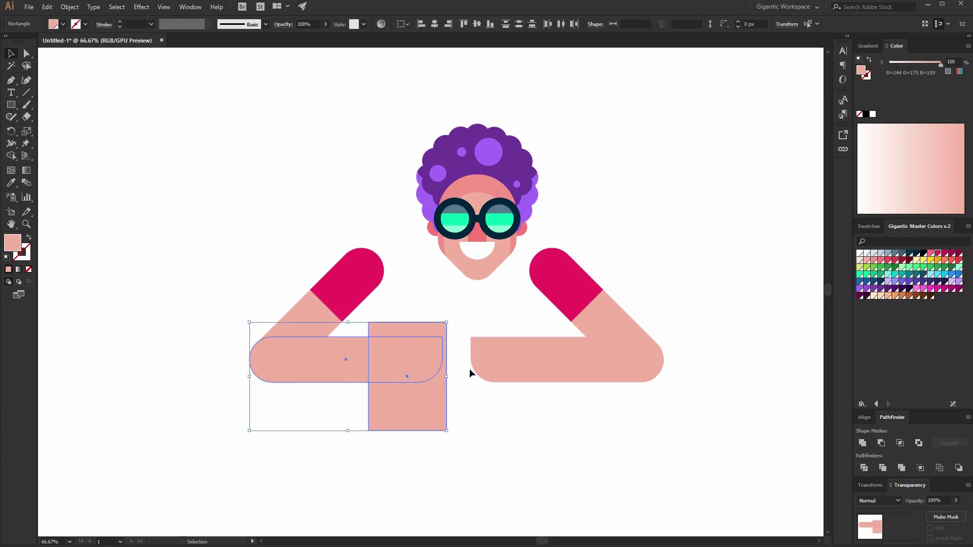
{"action": "left_click", "coordinate": [881, 443]}
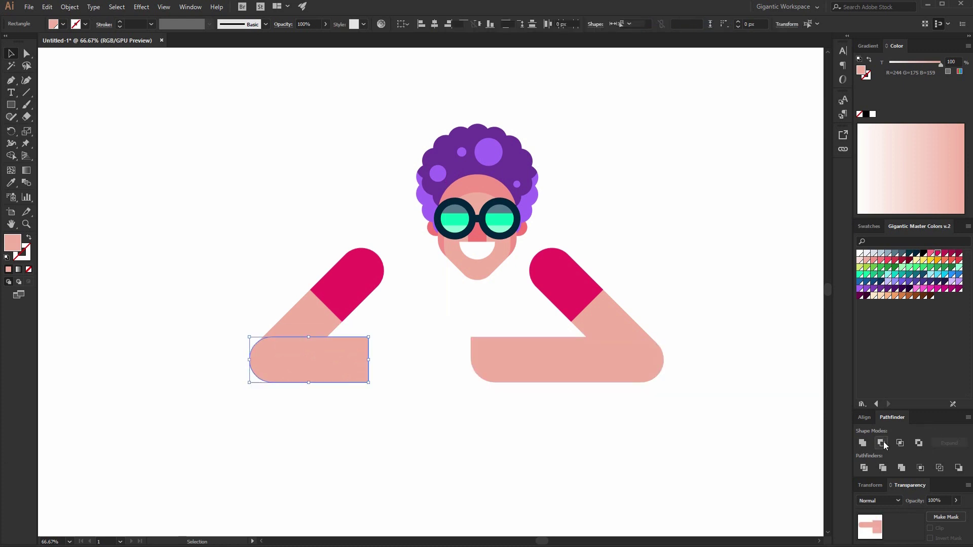
{"action": "left_click", "coordinate": [473, 449]}
{"action": "left_click", "coordinate": [320, 383]}
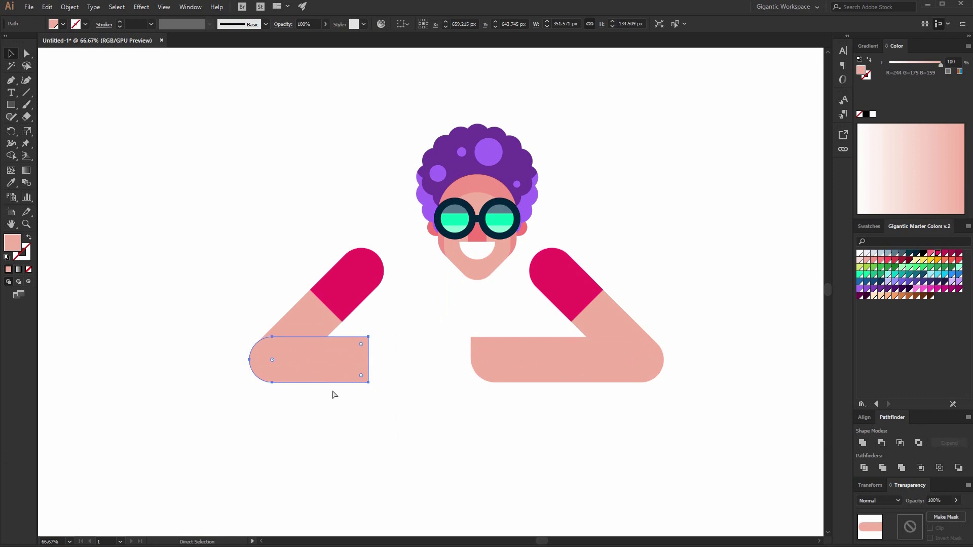
Rotate the trimmed piece upright under the left arm and align it to the bar's top.
{"action": "left_click_drag", "start_coordinate": [375, 385], "coordinate": [334, 295]}
{"action": "left_click_drag", "start_coordinate": [307, 393], "coordinate": [393, 432]}
{"action": "left_click", "coordinate": [455, 445]}
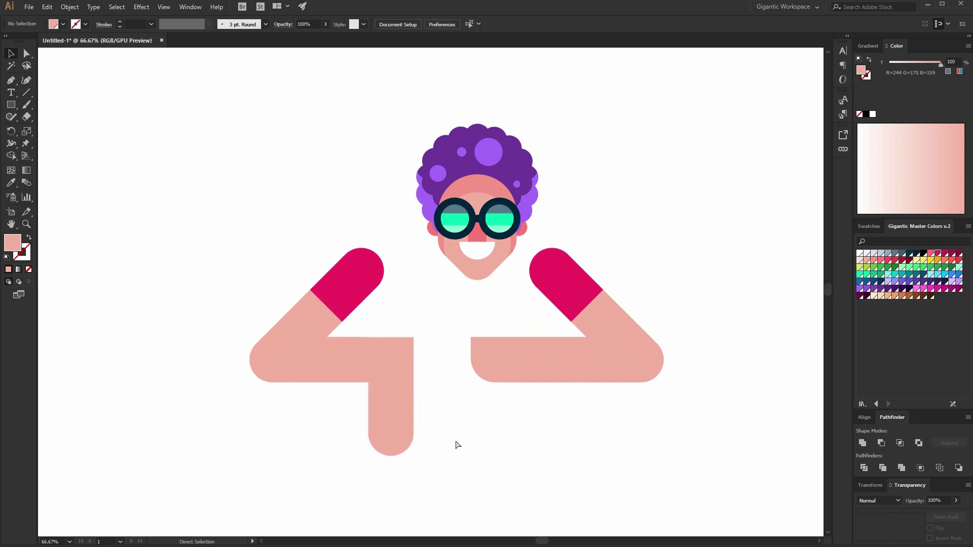
{"action": "key", "text": "ctrl+plus"}
{"action": "key", "text": "ctrl+plus"}
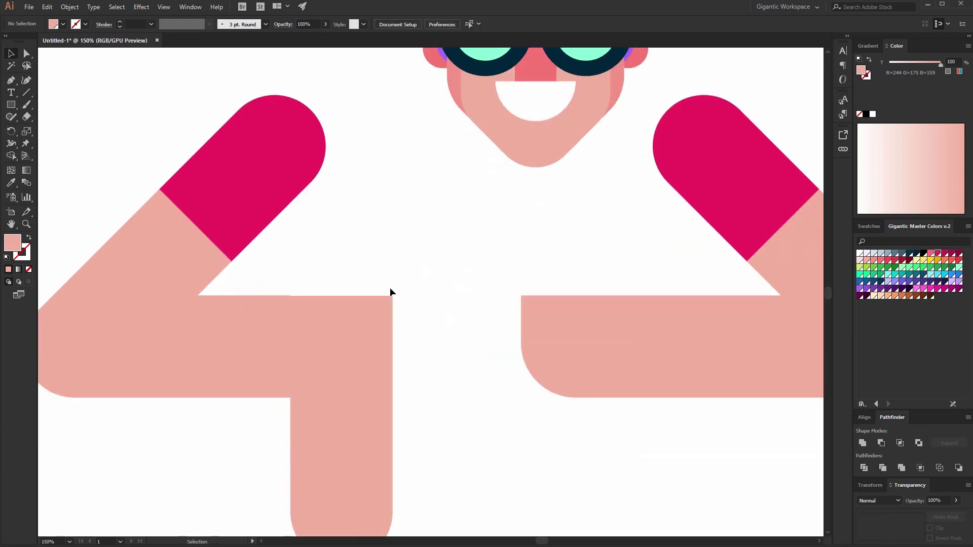
{"action": "left_click_drag", "start_coordinate": [390, 292], "coordinate": [242, 352]}
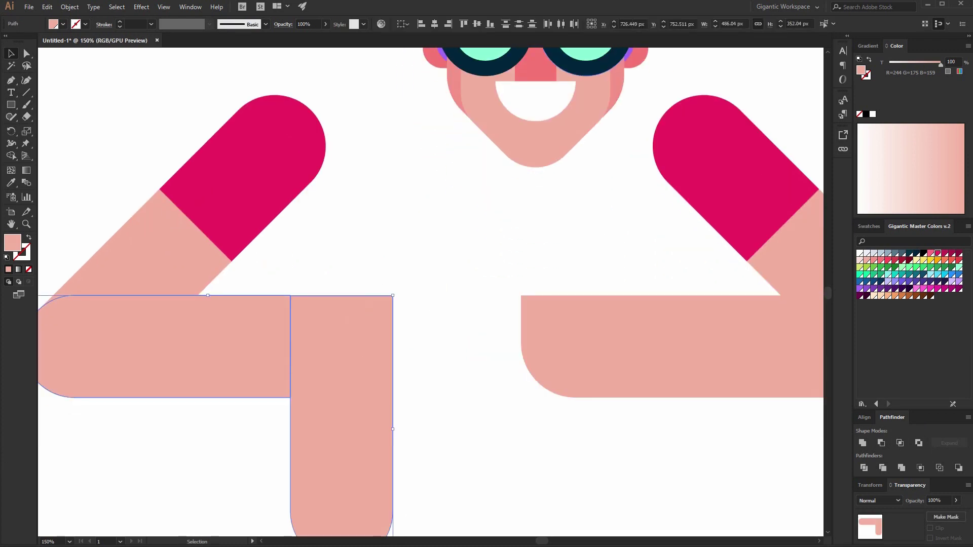
{"action": "left_click", "coordinate": [460, 23]}
{"action": "left_click", "coordinate": [433, 250]}
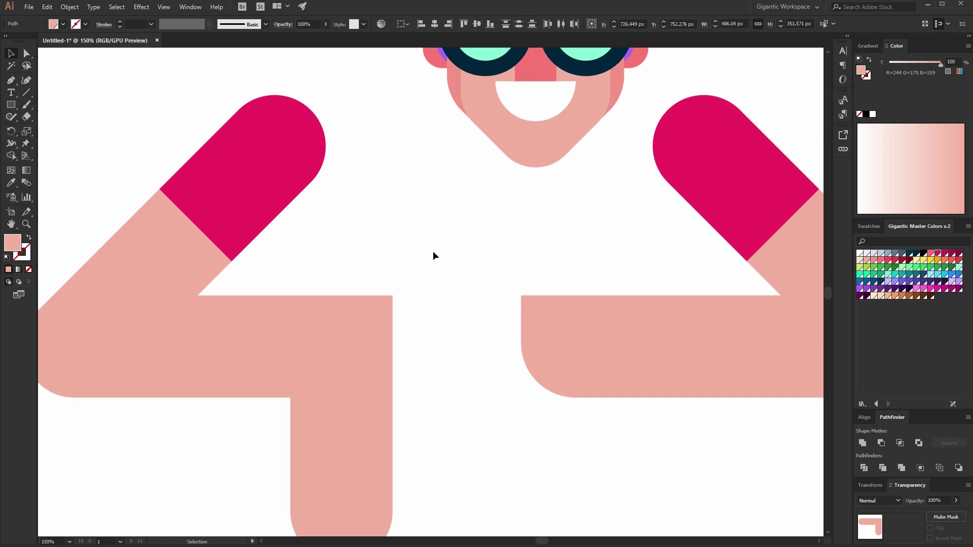
Square off the forearm's bottom corners and round its top-right corner into an elbow.
{"action": "scroll", "coordinate": [74, 101], "scroll_direction": "down", "scroll_amount": 2}
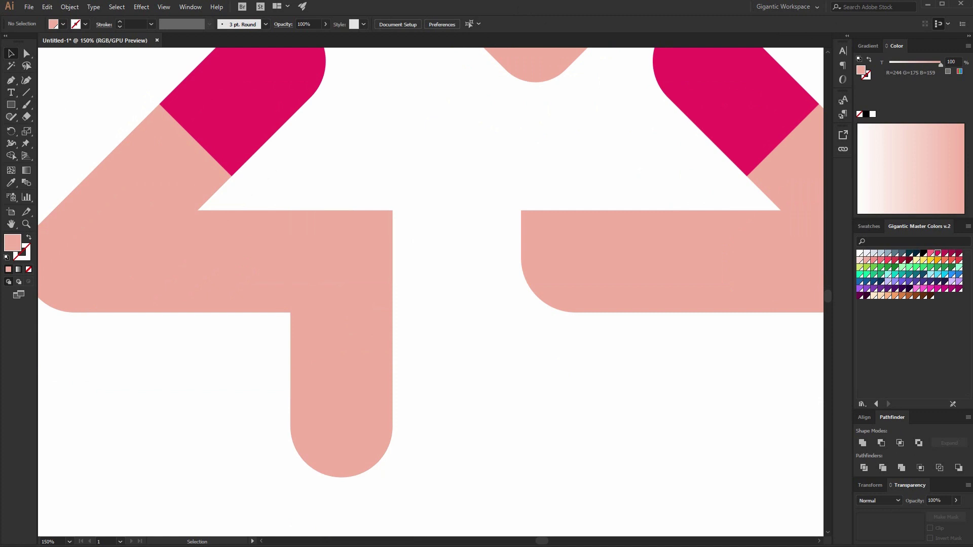
{"action": "left_click", "coordinate": [27, 53]}
{"action": "left_click", "coordinate": [309, 418]}
{"action": "left_click_drag", "start_coordinate": [444, 395], "coordinate": [274, 509]}
{"action": "left_click_drag", "start_coordinate": [342, 439], "coordinate": [498, 440]}
{"action": "left_click", "coordinate": [458, 324]}
{"action": "mouse_move", "coordinate": [406, 204]}
{"action": "left_mouse_down"}
{"action": "mouse_move", "coordinate": [383, 244]}
{"action": "mouse_move", "coordinate": [398, 213]}
{"action": "left_mouse_up"}
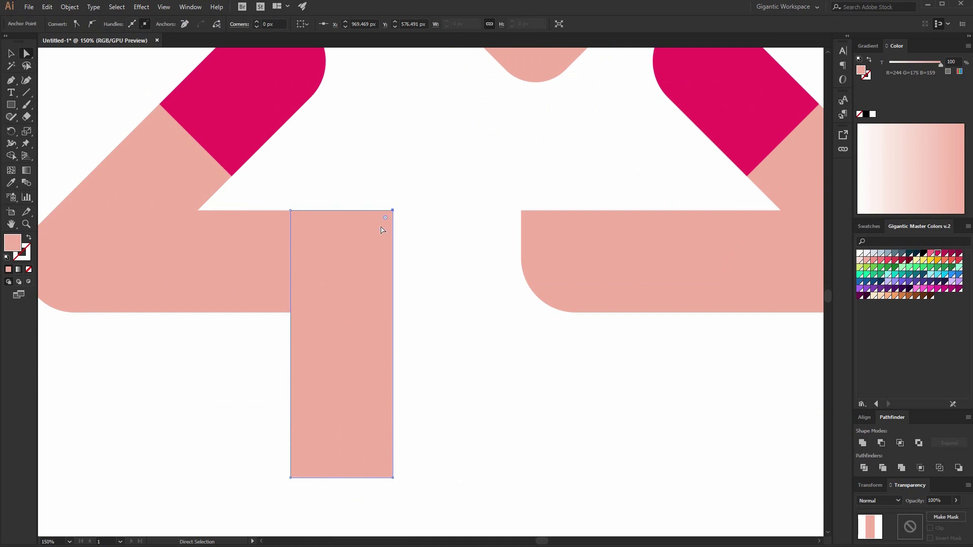
{"action": "left_click_drag", "start_coordinate": [385, 219], "coordinate": [344, 322]}
Adjust the forearm's length by nudging its bottom points down and back up.
{"action": "left_click_drag", "start_coordinate": [430, 447], "coordinate": [350, 352]}
{"action": "left_click", "coordinate": [438, 372]}
{"action": "left_click_drag", "start_coordinate": [431, 347], "coordinate": [347, 378]}
{"action": "left_click_drag", "start_coordinate": [435, 434], "coordinate": [267, 327]}
{"action": "key", "text": "Down"}
{"action": "key", "text": "Down"}
{"action": "key", "text": "Down"}
{"action": "key", "text": "Down"}
{"action": "key", "text": "Down"}
{"action": "key", "text": "Down"}
{"action": "key", "text": "Down"}
{"action": "key", "text": "Down"}
{"action": "key", "text": "Down"}
{"action": "key", "text": "Down"}
{"action": "key", "text": "Down"}
{"action": "key", "text": "Down"}
{"action": "key", "text": "Down"}
{"action": "key", "text": "Down"}
{"action": "key", "text": "Down"}
{"action": "key", "text": "Down"}
{"action": "key", "text": "Down"}
{"action": "key", "text": "Down"}
{"action": "key", "text": "Down"}
{"action": "key", "text": "Down"}
{"action": "key", "text": "Up"}
{"action": "left_click", "coordinate": [11, 53]}
{"action": "left_click", "coordinate": [333, 198]}
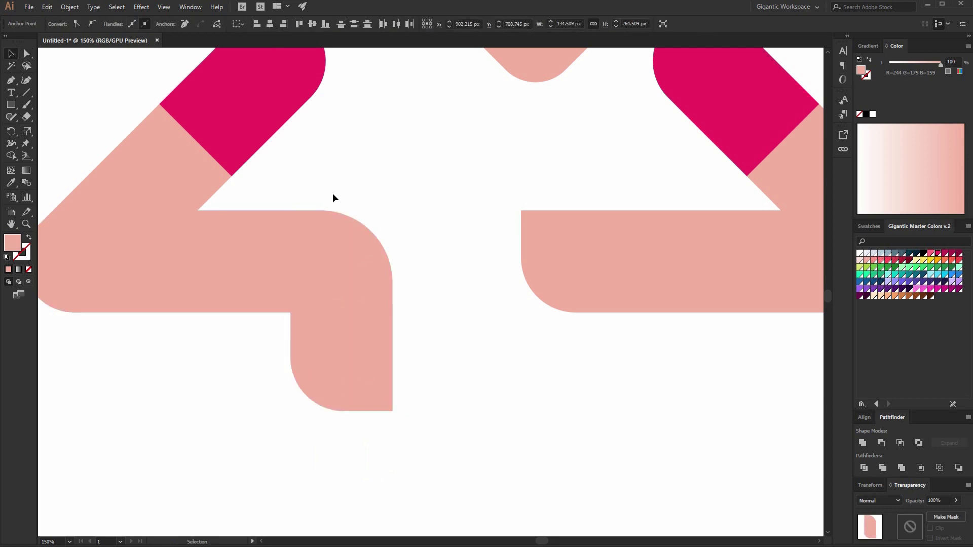
Nudge the whole left arm to the right.
{"action": "key", "text": "ctrl+minus"}
{"action": "key", "text": "ctrl+minus"}
{"action": "left_click_drag", "start_coordinate": [278, 165], "coordinate": [418, 327]}
{"action": "key", "text": "shift+Right"}
{"action": "key", "text": "shift+Right"}
{"action": "key", "text": "shift+Right"}
{"action": "key", "text": "shift+Right"}
{"action": "key", "text": "shift+Right"}
{"action": "key", "text": "shift+Right"}
{"action": "key", "text": "shift+Right"}
{"action": "key", "text": "shift+Right"}
{"action": "key", "text": "shift+Right"}
{"action": "key", "text": "shift+Right"}
{"action": "key", "text": "shift+Right"}
{"action": "key", "text": "shift+Right"}
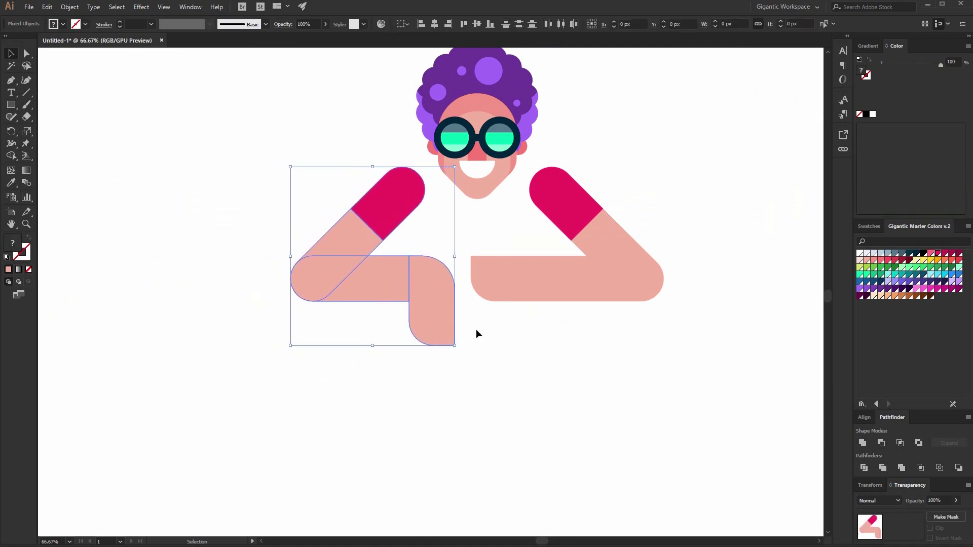
{"action": "left_click", "coordinate": [528, 348]}
Draw a 189 × 294 px pink rectangle between the arms.
{"action": "scroll", "coordinate": [612, 354], "scroll_direction": "down", "scroll_amount": 1}
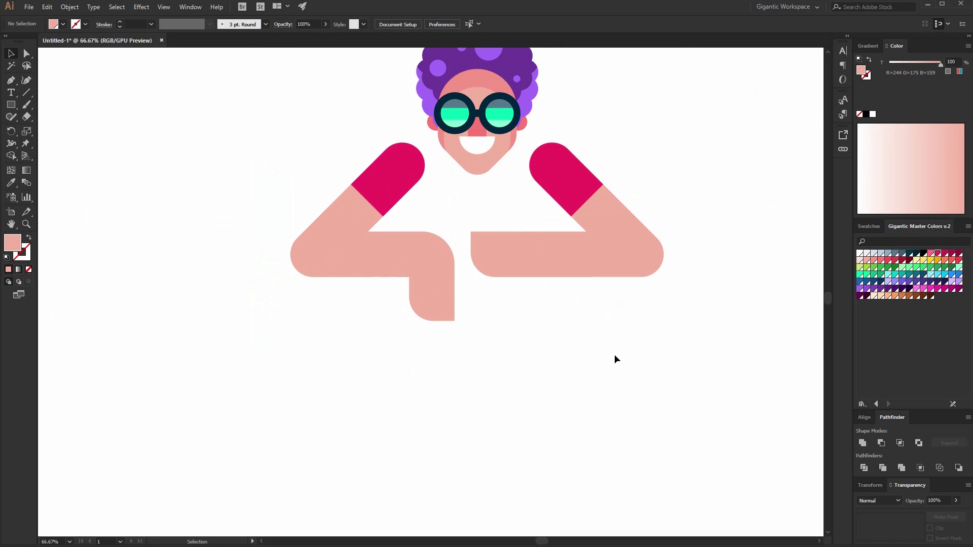
{"action": "left_click_drag", "start_coordinate": [619, 365], "coordinate": [410, 375]}
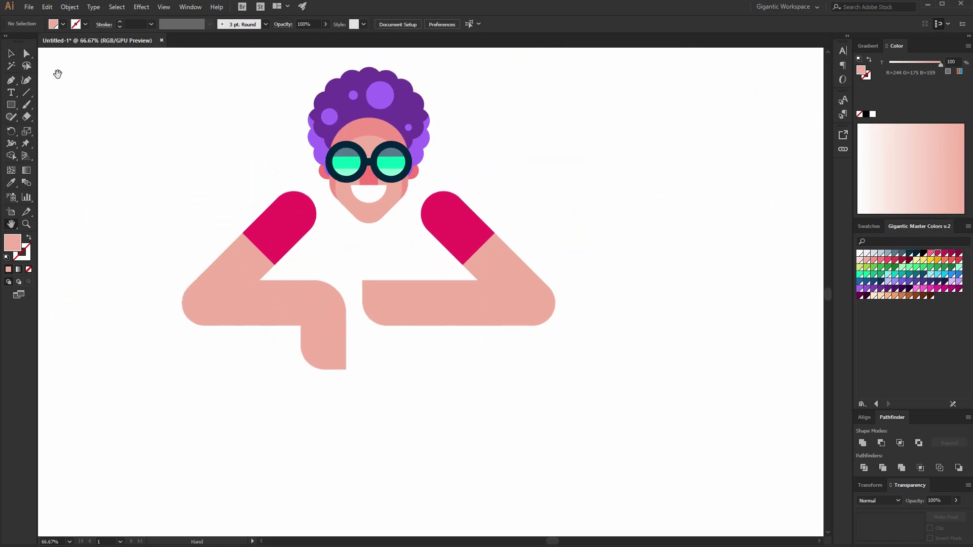
{"action": "left_click", "coordinate": [11, 54]}
{"action": "key", "text": "ctrl+1"}
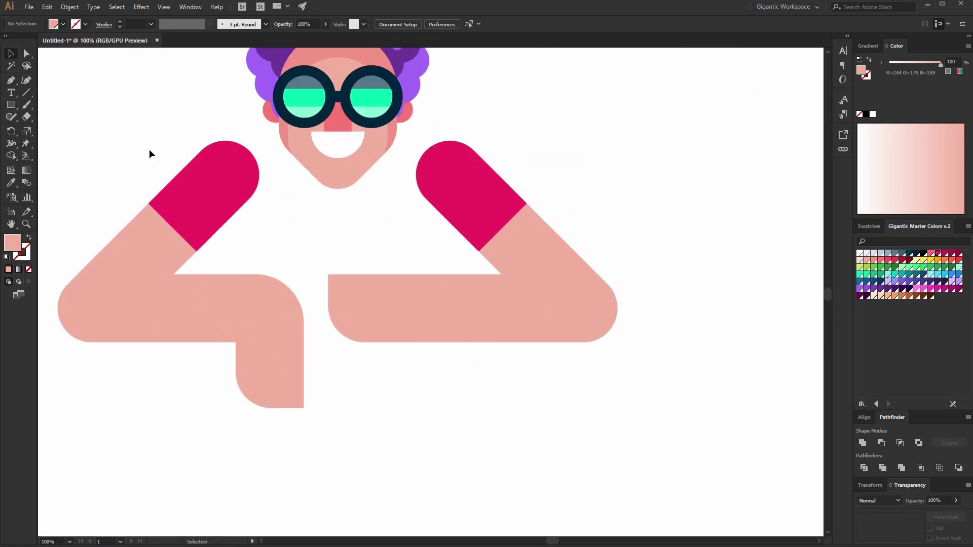
{"action": "key", "text": "m"}
{"action": "left_click_drag", "start_coordinate": [382, 224], "coordinate": [286, 372]}
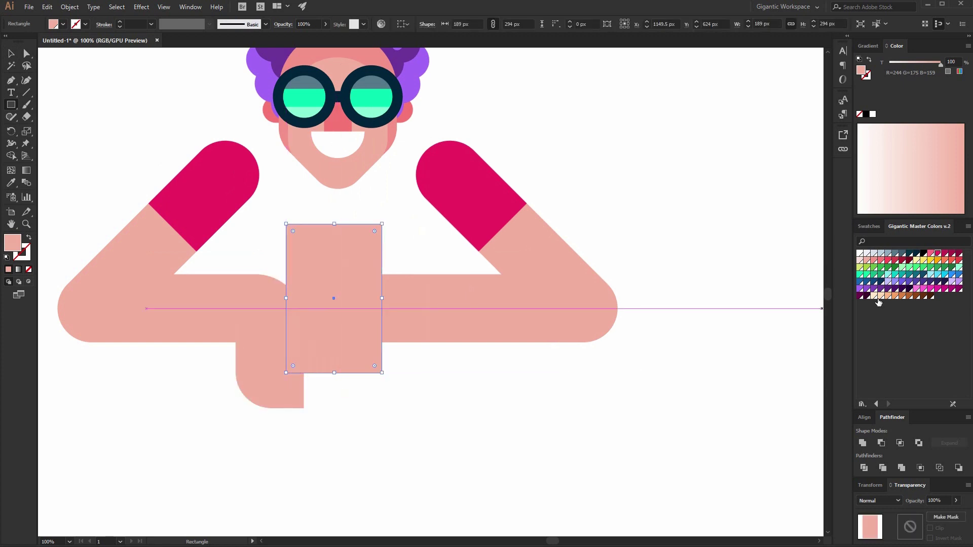
Fill the rectangle yellow and round all four corners.
{"action": "left_click", "coordinate": [923, 261]}
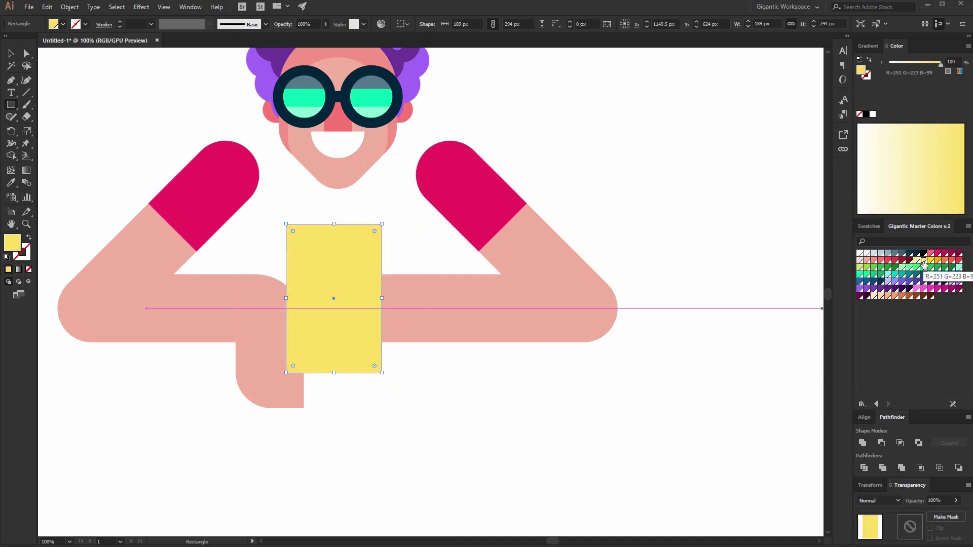
{"action": "left_click", "coordinate": [26, 54]}
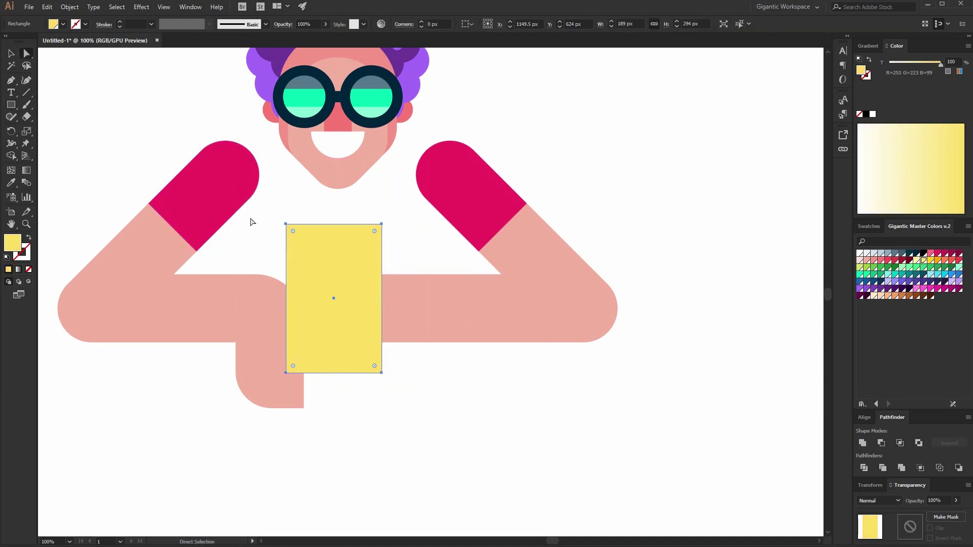
{"action": "left_click_drag", "start_coordinate": [293, 234], "coordinate": [300, 237]}
{"action": "key", "text": "v"}
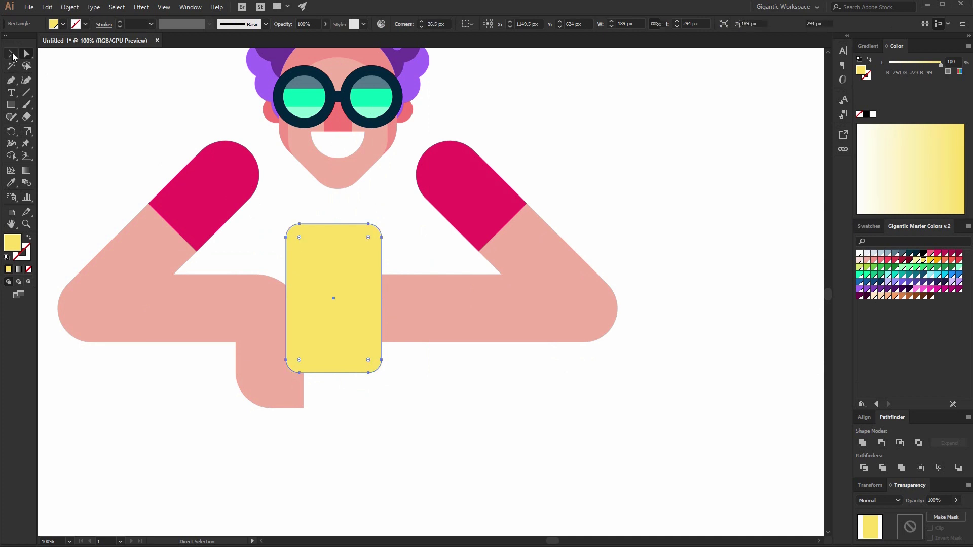
{"action": "left_click", "coordinate": [418, 461]}
Add a pale-yellow copy 19 px higher behind the yellow phone body.
{"action": "left_click", "coordinate": [364, 353]}
{"action": "left_click_drag", "start_coordinate": [354, 334], "coordinate": [349, 319]}
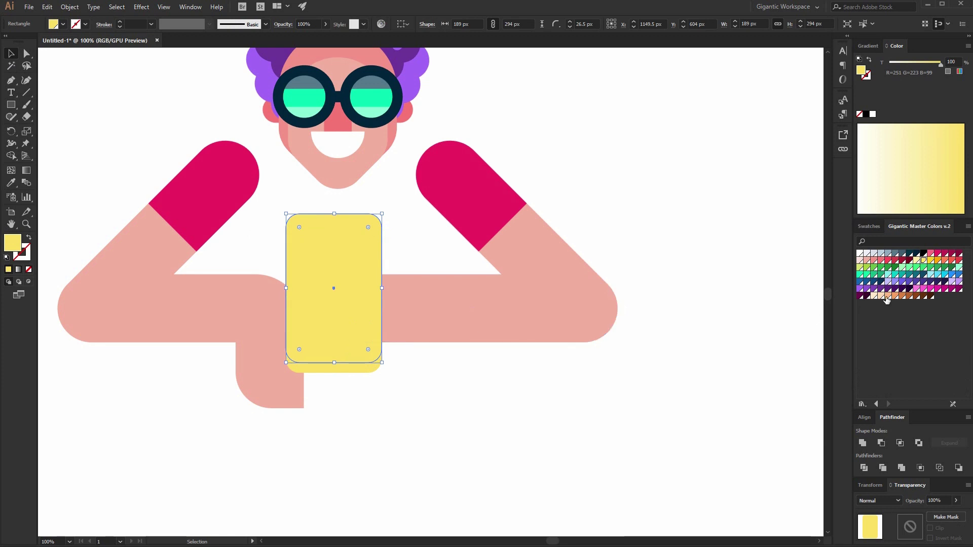
{"action": "left_click", "coordinate": [917, 260]}
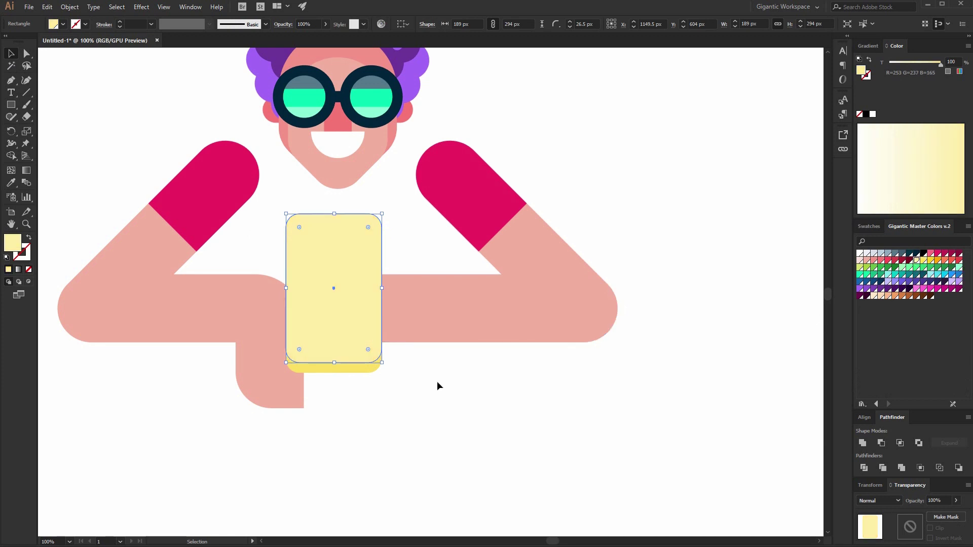
{"action": "left_click", "coordinate": [364, 372]}
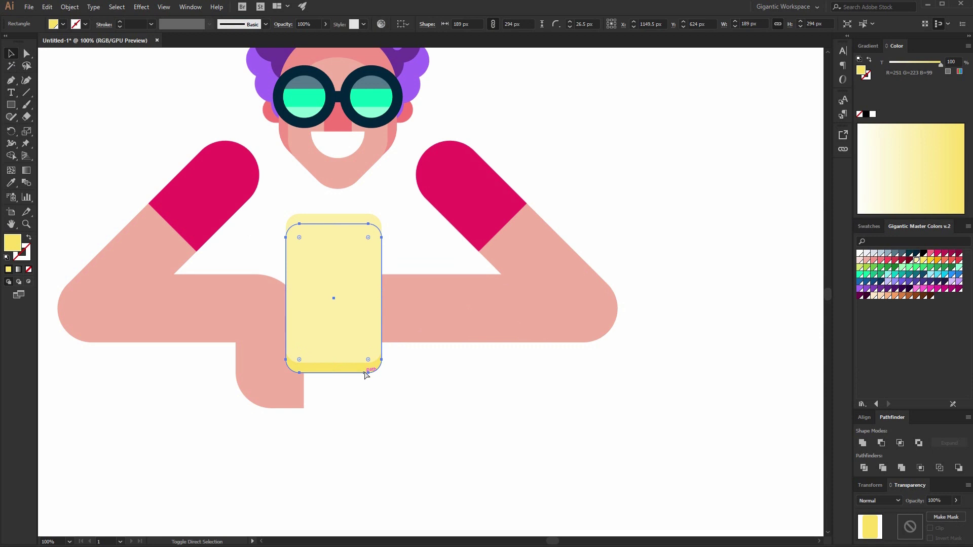
{"action": "key", "text": "ctrl+shift+bracketright"}
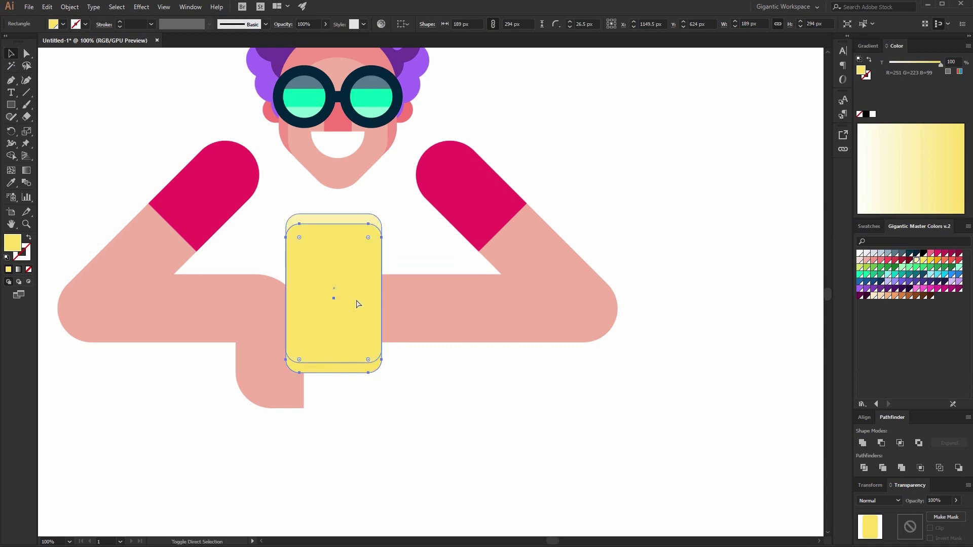
{"action": "left_click", "coordinate": [455, 437]}
Draw a small 61 × 20 px white rectangle near the phone's top-right.
{"action": "key", "text": "m"}
{"action": "left_click_drag", "start_coordinate": [345, 228], "coordinate": [377, 238]}
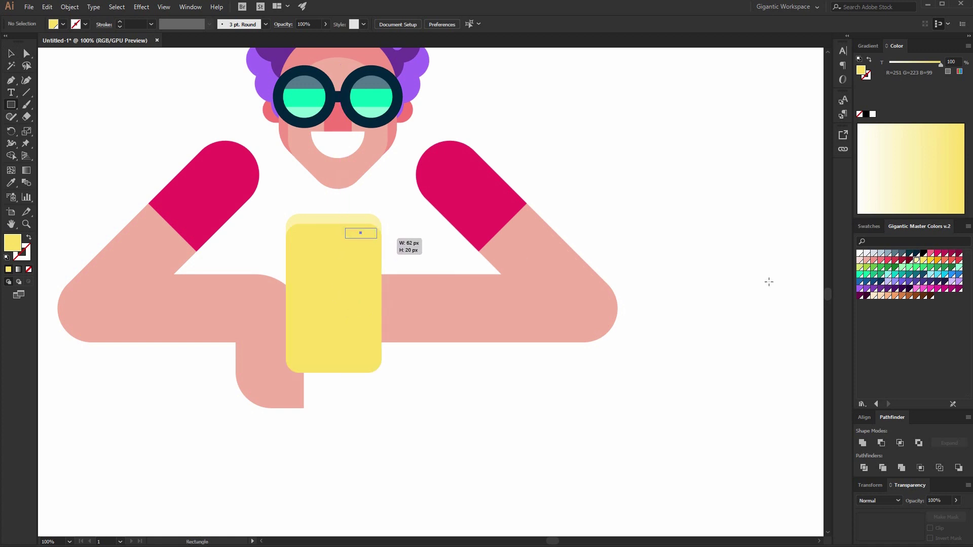
{"action": "left_click", "coordinate": [860, 255]}
Round the small white rectangle into a pill.
{"action": "left_click", "coordinate": [26, 53]}
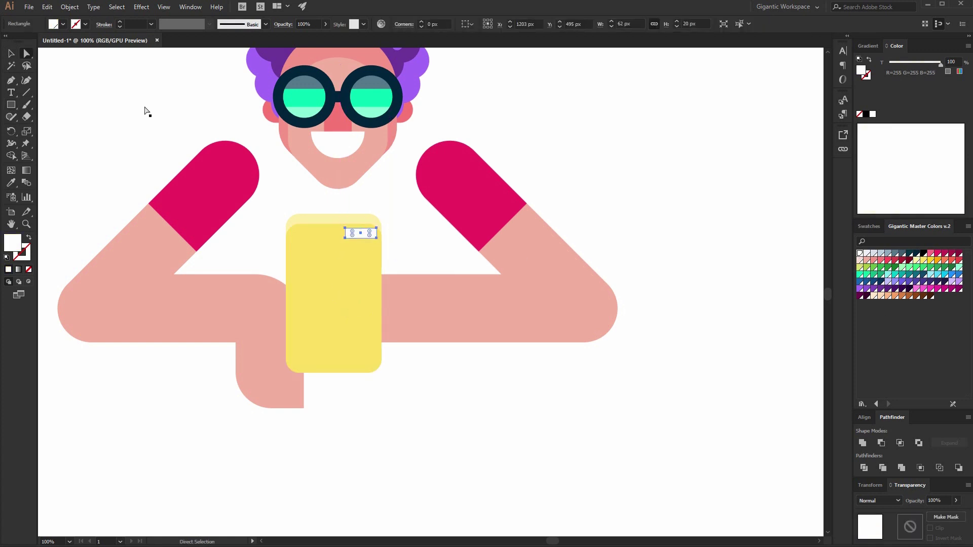
{"action": "mouse_move", "coordinate": [356, 236]}
{"action": "left_mouse_down"}
{"action": "mouse_move", "coordinate": [375, 239]}
{"action": "mouse_move", "coordinate": [358, 239]}
{"action": "left_mouse_up"}
{"action": "key", "text": "v"}
{"action": "key", "text": "ctrl+shift+a"}
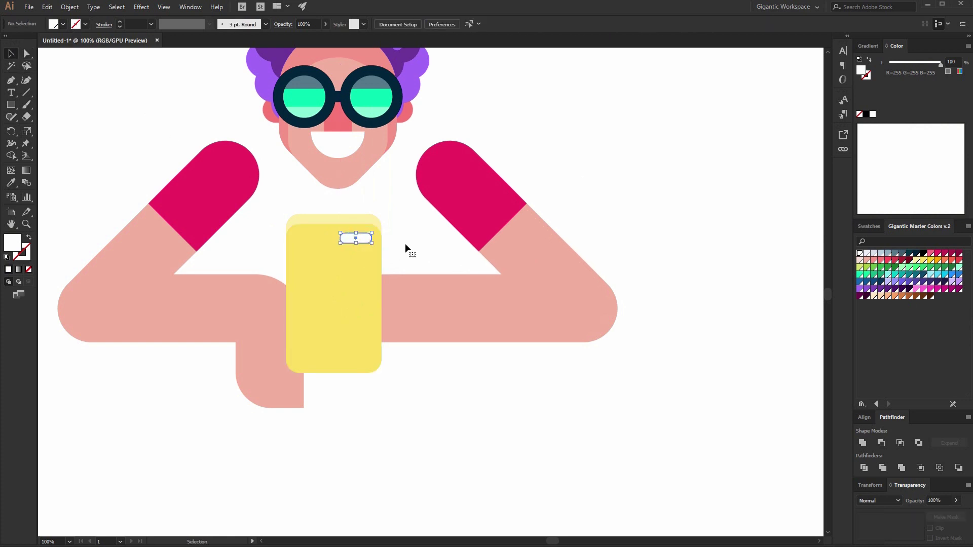
{"action": "key", "text": "ctrl+shift+a"}
Draw a 28 × 92 px dark navy pill on the phone's left side, then select the phone's parts.
{"action": "key", "text": "m"}
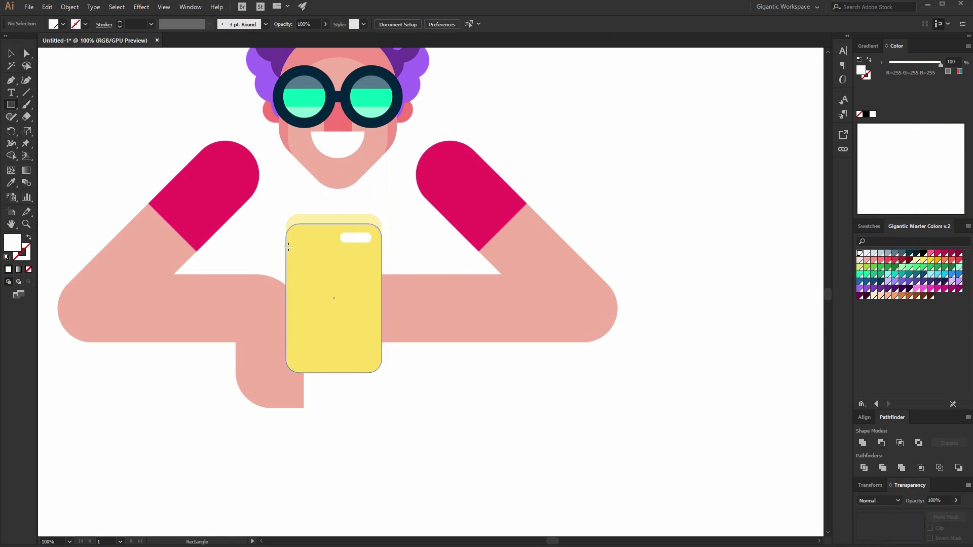
{"action": "left_click_drag", "start_coordinate": [297, 238], "coordinate": [311, 284]}
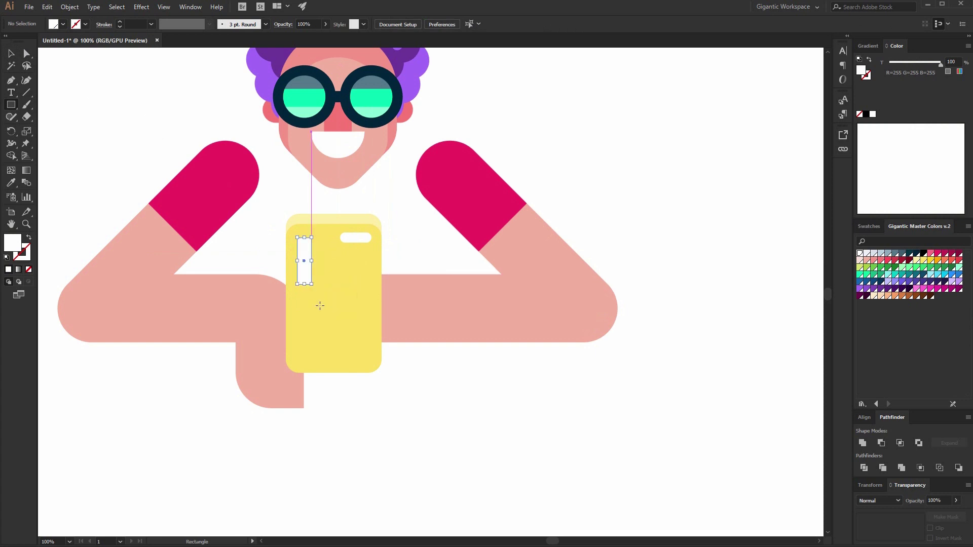
{"action": "left_click", "coordinate": [923, 255]}
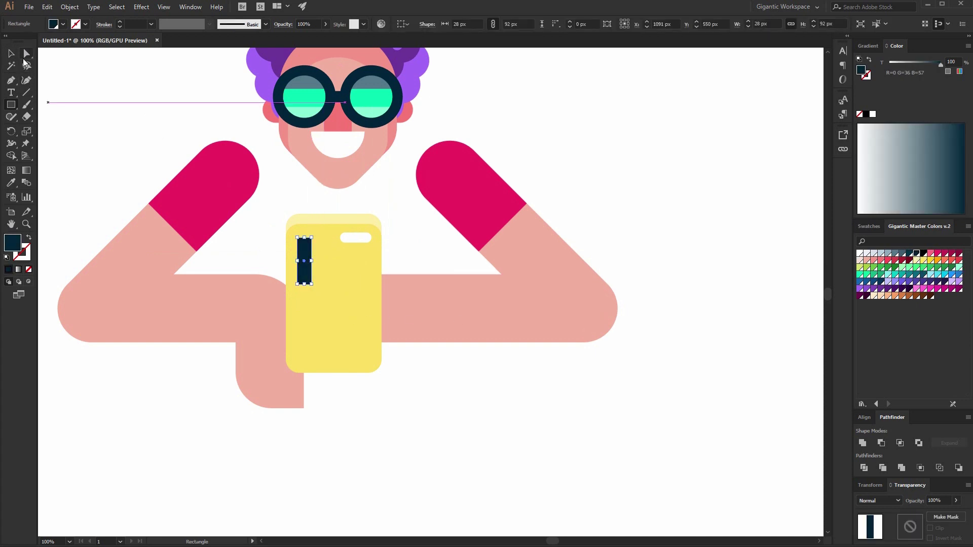
{"action": "left_click", "coordinate": [26, 57]}
{"action": "left_click_drag", "start_coordinate": [306, 246], "coordinate": [314, 251]}
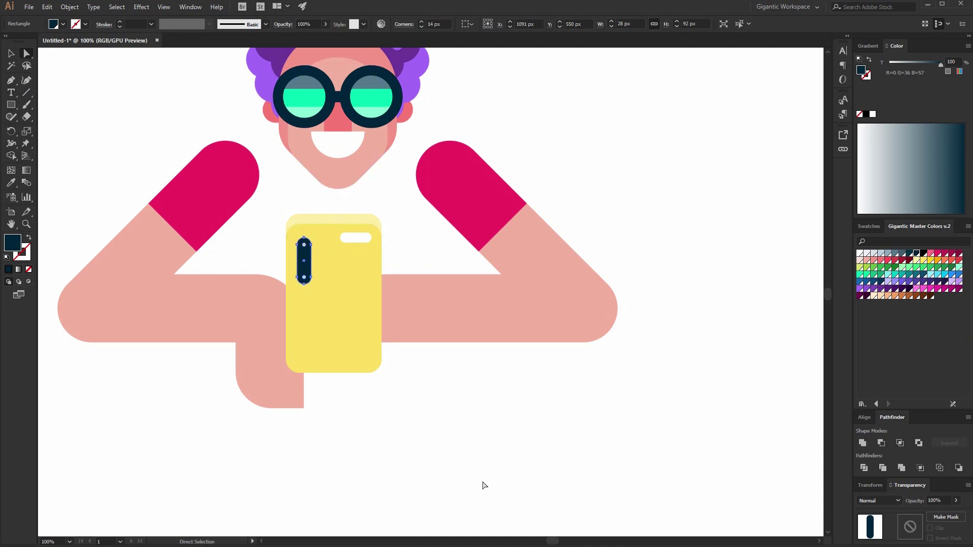
{"action": "key", "text": "v"}
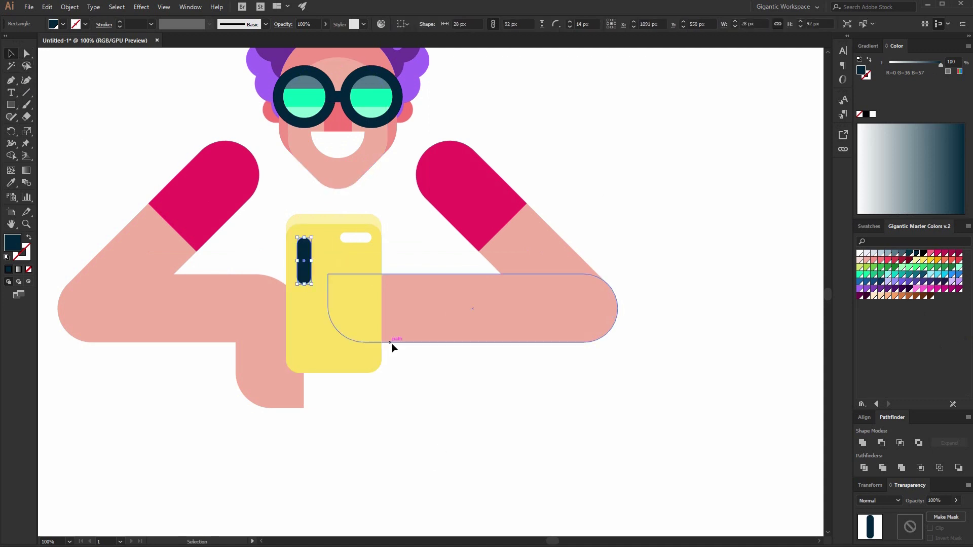
{"action": "left_click", "coordinate": [451, 385]}
{"action": "left_click_drag", "start_coordinate": [312, 232], "coordinate": [313, 233]}
{"action": "left_click", "coordinate": [295, 256], "text": "shift"}
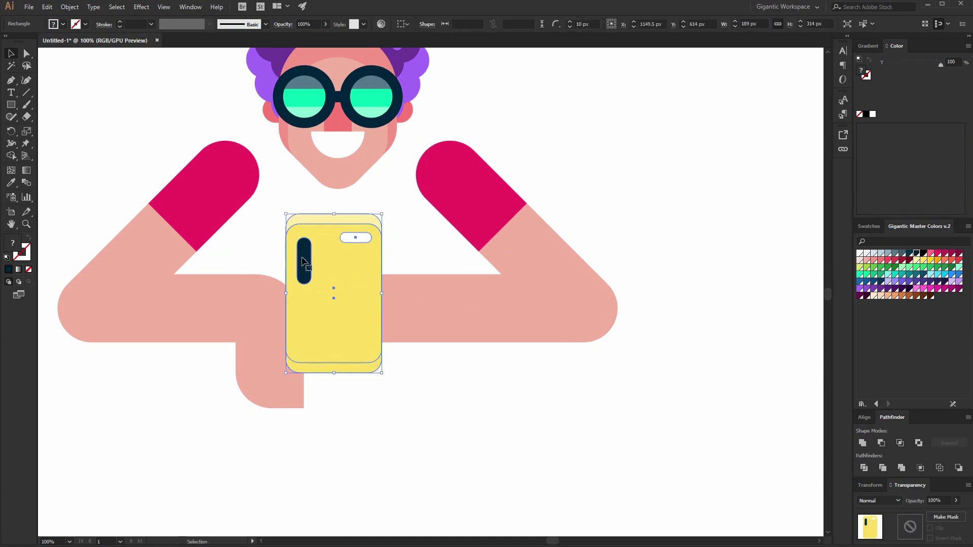
Bring the right forearm in front of the phone.
{"action": "left_click", "coordinate": [402, 384]}
{"action": "left_click", "coordinate": [423, 325]}
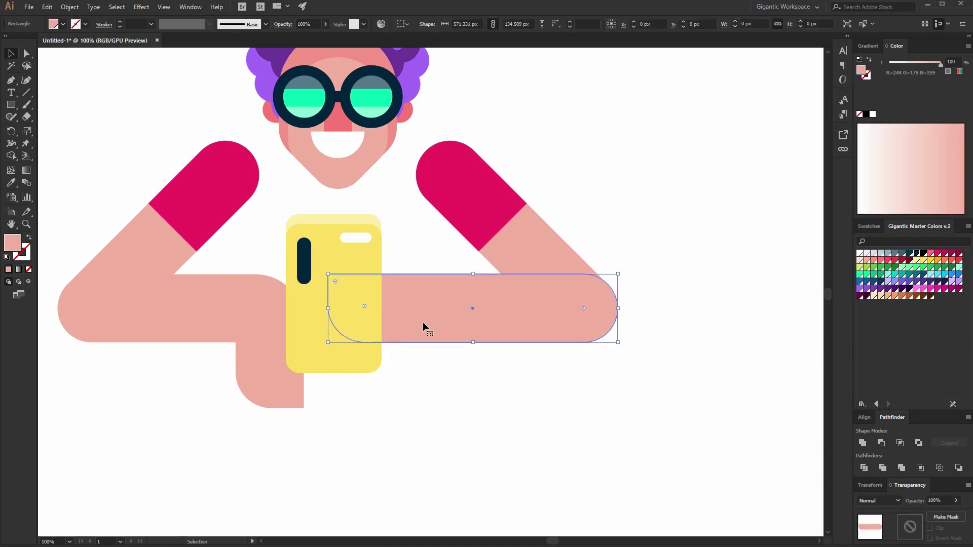
{"action": "key", "text": "ctrl+shift+bracketright"}
{"action": "left_click", "coordinate": [452, 367]}
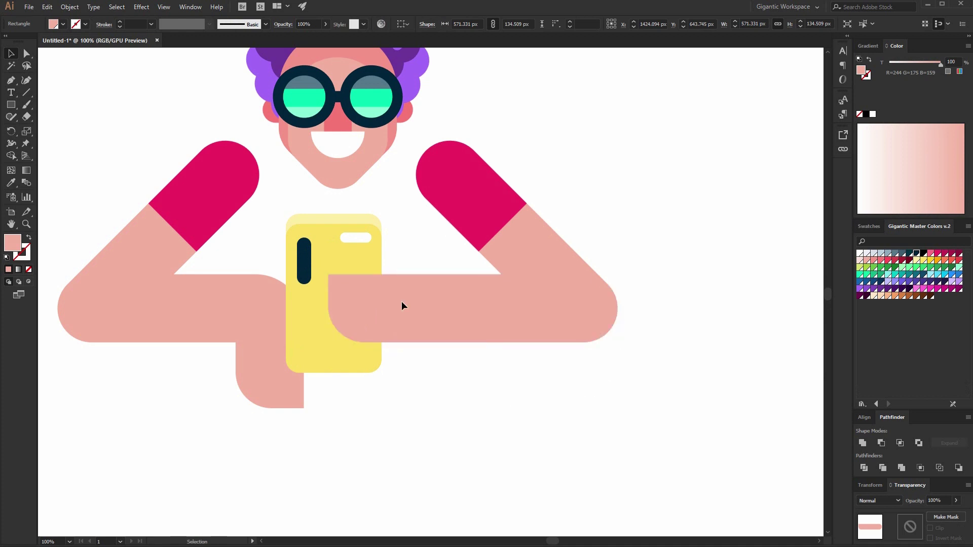
{"action": "left_click", "coordinate": [414, 258]}
Draw a 119 × 46 px darker pink rectangle at the forearm's top edge.
{"action": "key", "text": "m"}
{"action": "left_click_drag", "start_coordinate": [416, 261], "coordinate": [356, 284]}
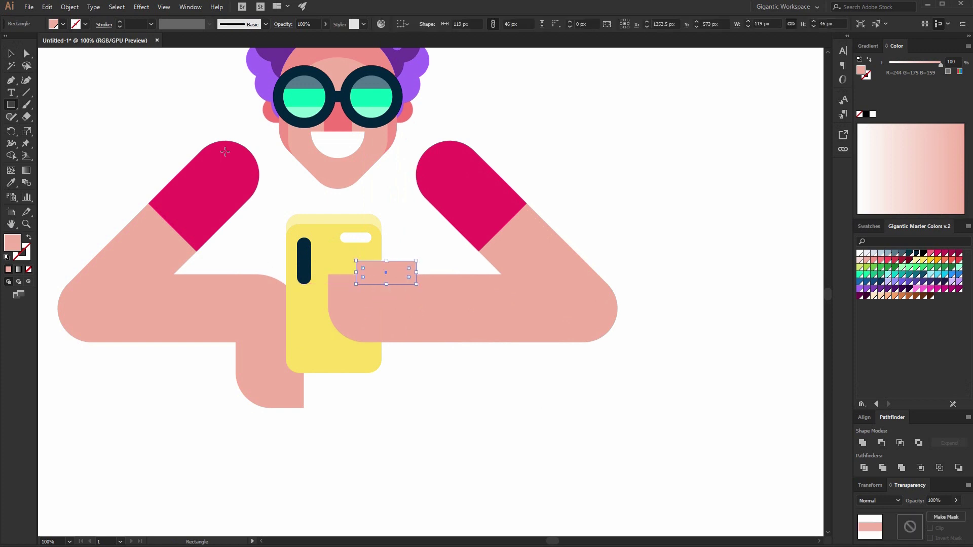
{"action": "left_click", "coordinate": [874, 261]}
Round the finger shape's top-right corner and send it behind the phone and forearm.
{"action": "key", "text": "a"}
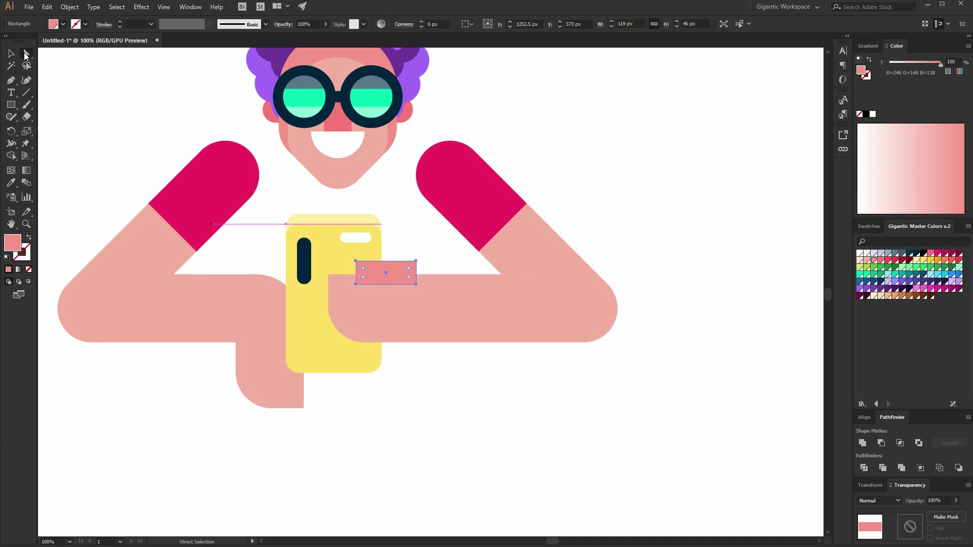
{"action": "key", "text": "ctrl+plus"}
{"action": "key", "text": "ctrl+plus"}
{"action": "key", "text": "ctrl+plus"}
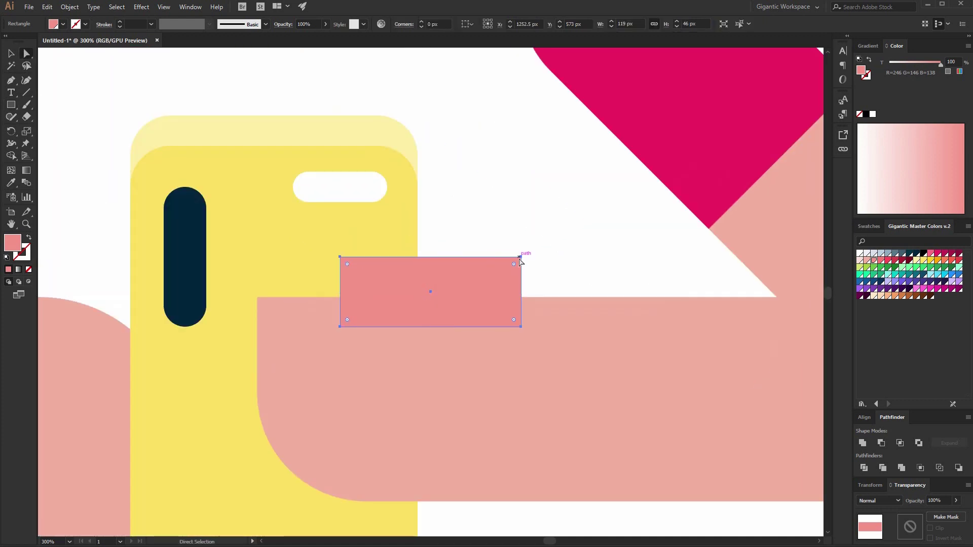
{"action": "left_click_drag", "start_coordinate": [521, 258], "coordinate": [496, 283]}
{"action": "key", "text": "ctrl+z"}
{"action": "key", "text": "ctrl+z"}
{"action": "left_click_drag", "start_coordinate": [536, 246], "coordinate": [504, 299]}
{"action": "left_click", "coordinate": [11, 54]}
{"action": "key", "text": "ctrl+shift+["}
{"action": "left_click", "coordinate": [515, 264]}
Draw a tall 45 × 135 px black rectangle across the right forearm as a watch band.
{"action": "key", "text": "m"}
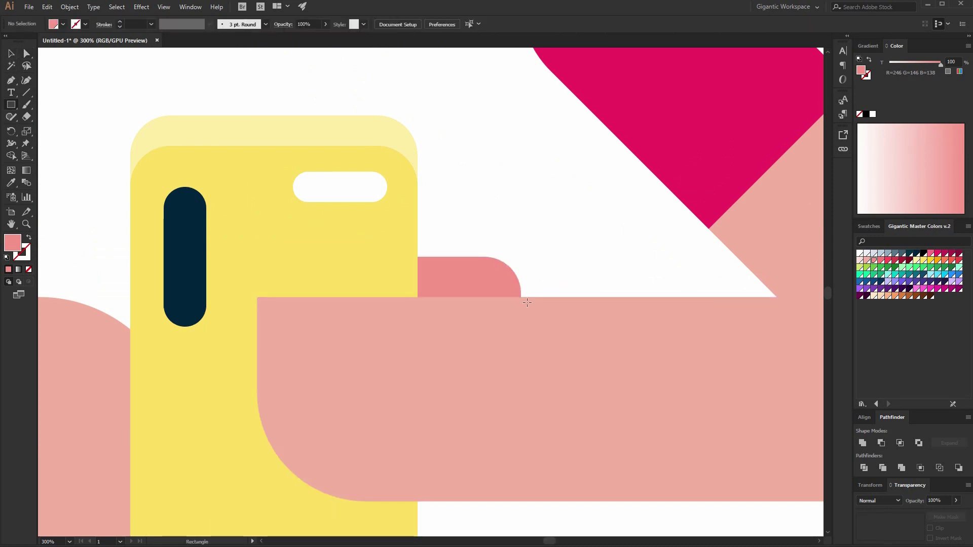
{"action": "left_click_drag", "start_coordinate": [521, 297], "coordinate": [589, 501]}
{"action": "left_click", "coordinate": [12, 54]}
{"action": "left_click", "coordinate": [924, 254]}
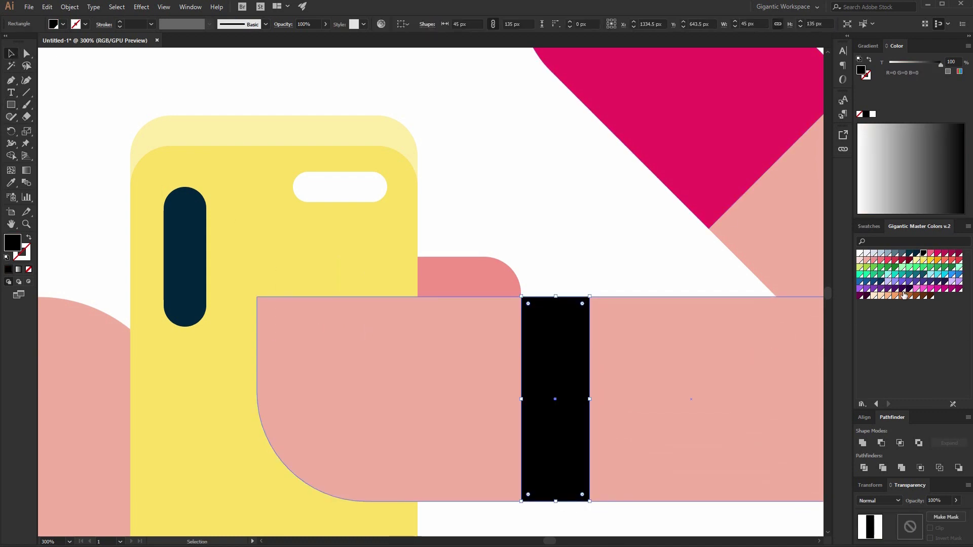
{"action": "left_click", "coordinate": [516, 524]}
Add a smaller 26 × 55 px green rectangle inside the band, nudged slightly left.
{"action": "key", "text": "m"}
{"action": "mouse_move", "coordinate": [540, 483]}
{"action": "left_mouse_down"}
{"action": "mouse_move", "coordinate": [582, 430]}
{"action": "mouse_move", "coordinate": [581, 399]}
{"action": "left_mouse_up"}
{"action": "left_click", "coordinate": [860, 276]}
{"action": "key", "text": "Left"}
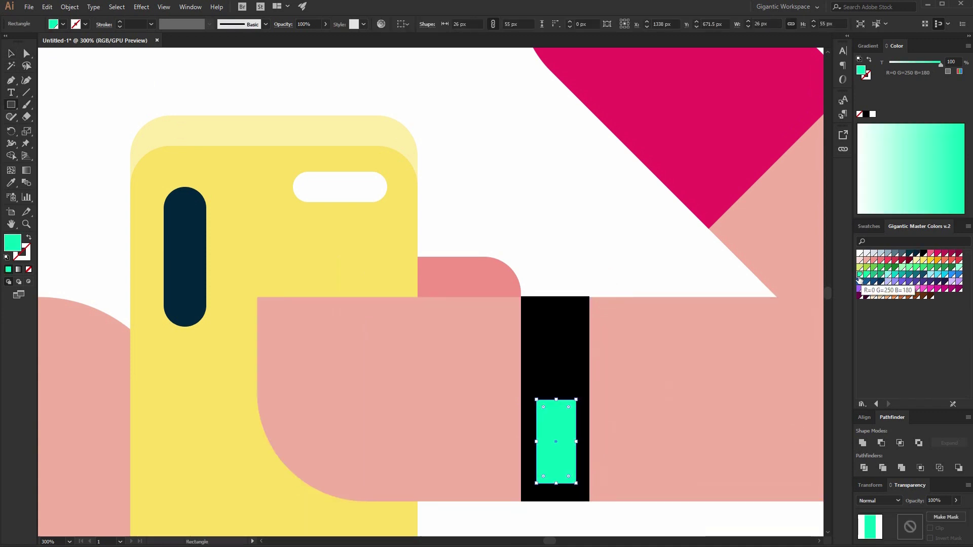
{"action": "key", "text": "Left"}
{"action": "left_click", "coordinate": [11, 53]}
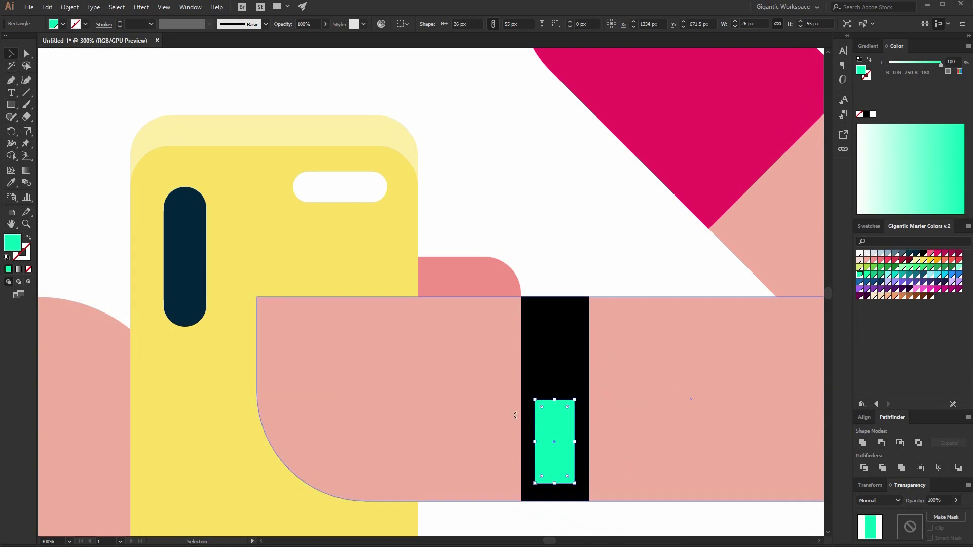
{"action": "key", "text": "a"}
{"action": "key", "text": "v"}
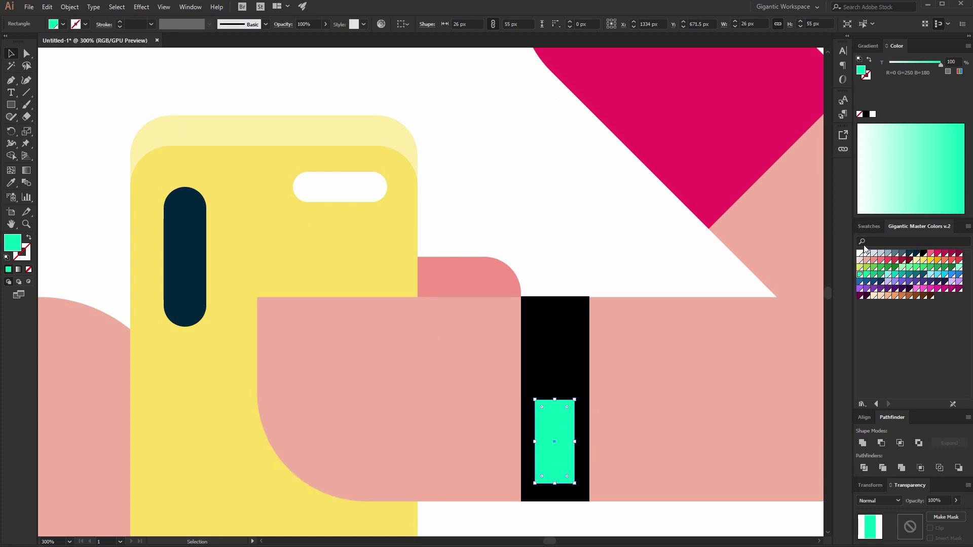
{"action": "left_click", "coordinate": [643, 259]}
{"action": "key", "text": "ctrl+1"}
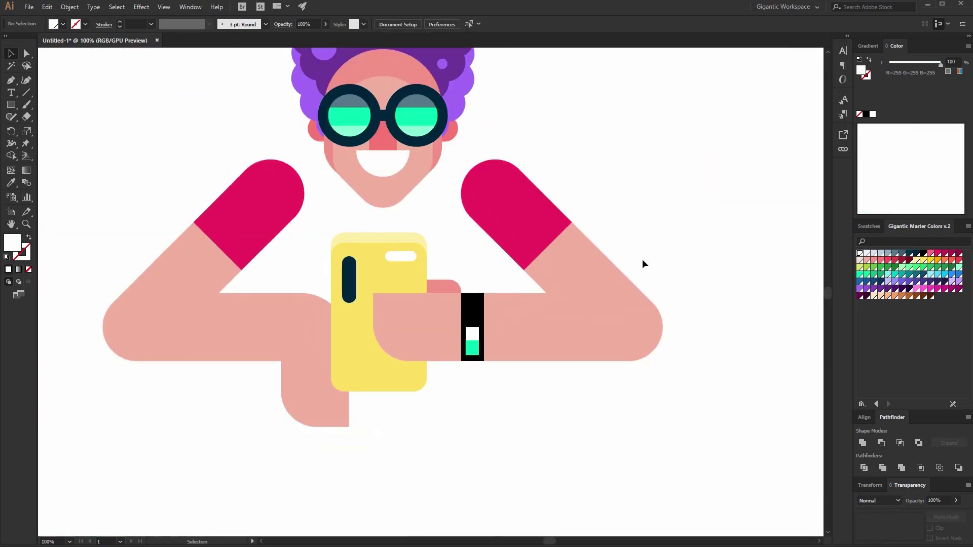
Select the watch band pieces together, then zoom out to see the whole character.
{"action": "left_click", "coordinate": [473, 348], "text": "shift"}
{"action": "left_click", "coordinate": [473, 334], "text": "shift"}
{"action": "left_click", "coordinate": [476, 307], "text": "shift"}
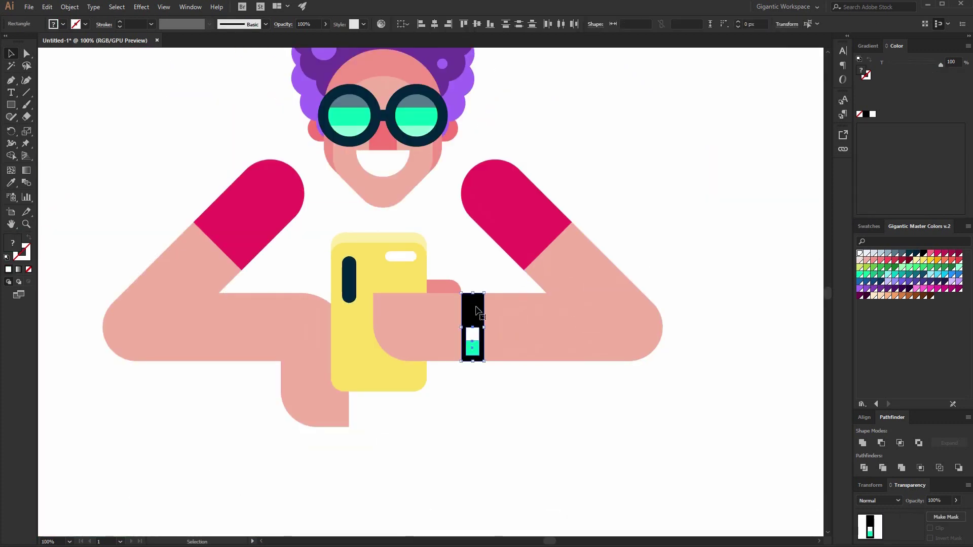
{"action": "left_click", "coordinate": [520, 451]}
{"action": "key", "text": "ctrl+minus"}
Draw a pink shirt rectangle over the torso, widen both sides, and send it behind the arms.
{"action": "key", "text": "m"}
{"action": "left_click_drag", "start_coordinate": [332, 211], "coordinate": [470, 334]}
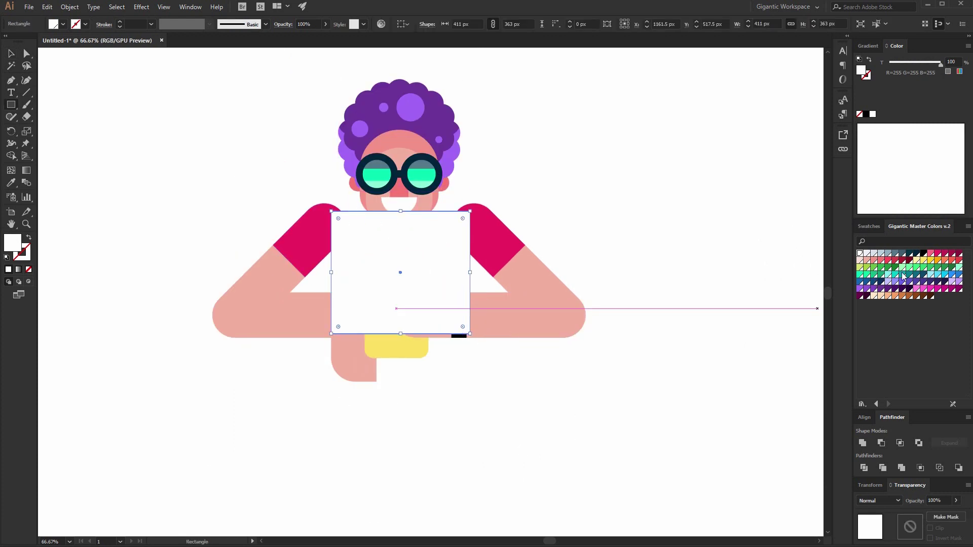
{"action": "left_click", "coordinate": [940, 254]}
{"action": "key", "text": "v"}
{"action": "left_click_drag", "start_coordinate": [331, 274], "coordinate": [315, 274]}
{"action": "left_click_drag", "start_coordinate": [471, 273], "coordinate": [482, 274]}
{"action": "key", "text": "ctrl+shift+bracketleft"}
{"action": "left_click", "coordinate": [657, 254]}
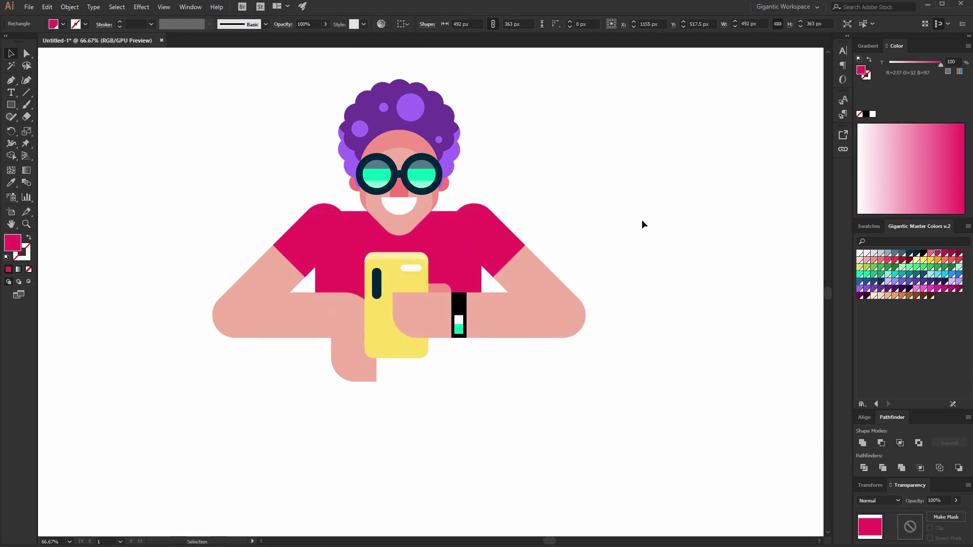
Nudge the head group down onto the shirt and scale it up slightly.
{"action": "left_click", "coordinate": [426, 157]}
{"action": "key", "text": "Down"}
{"action": "key", "text": "Down"}
{"action": "key", "text": "Down"}
{"action": "key", "text": "Down"}
{"action": "key", "text": "Down"}
{"action": "key", "text": "Down"}
{"action": "key", "text": "Down"}
{"action": "key", "text": "Down"}
{"action": "key", "text": "Down"}
{"action": "key", "text": "Down"}
{"action": "key", "text": "Down"}
{"action": "key", "text": "Down"}
{"action": "key", "text": "Down"}
{"action": "key", "text": "Down"}
{"action": "key", "text": "Down"}
{"action": "key", "text": "Down"}
{"action": "key", "text": "Down"}
{"action": "key", "text": "Down"}
{"action": "key", "text": "Down"}
{"action": "key", "text": "Down"}
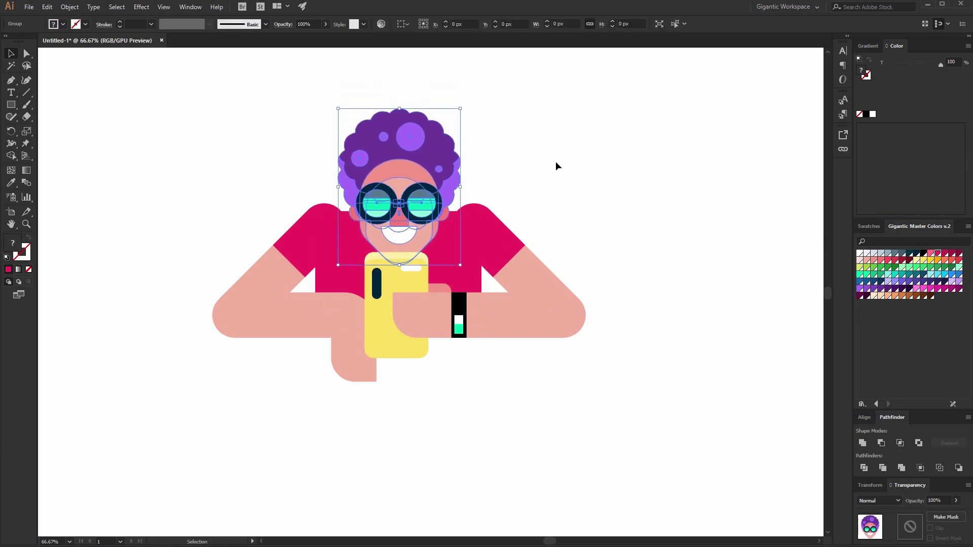
{"action": "left_click", "coordinate": [587, 181]}
{"action": "left_click", "coordinate": [442, 195]}
{"action": "left_click_drag", "start_coordinate": [460, 110], "coordinate": [463, 100]}
{"action": "left_click", "coordinate": [568, 124]}
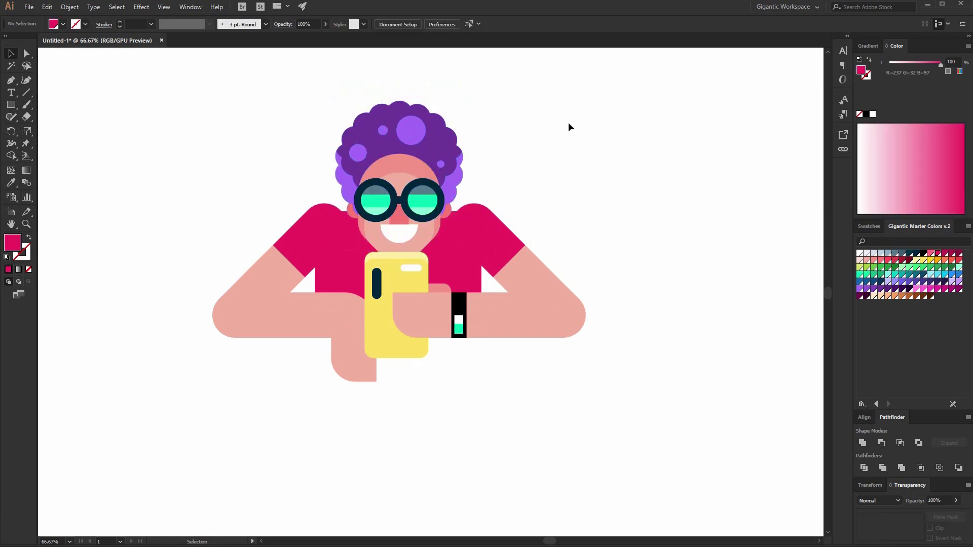
Draw a tall dark navy strip from shoulder to phone and bring the head in front of it.
{"action": "key", "text": "m"}
{"action": "left_click_drag", "start_coordinate": [334, 201], "coordinate": [369, 323]}
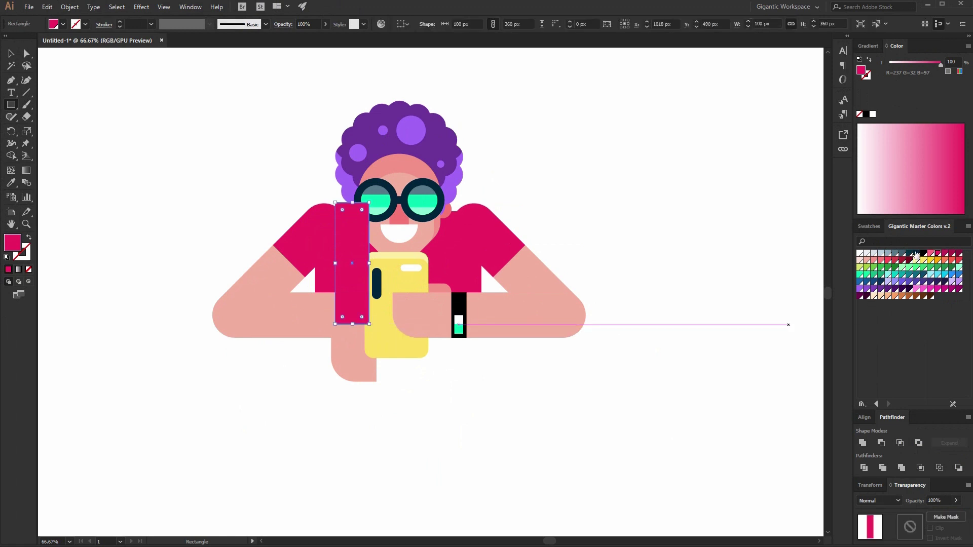
{"action": "left_click", "coordinate": [917, 253]}
{"action": "left_click", "coordinate": [13, 53]}
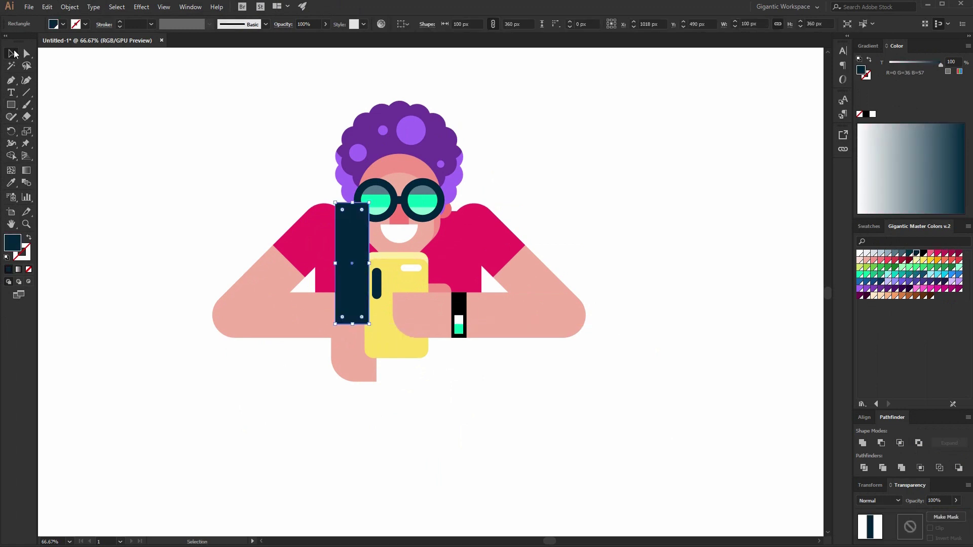
{"action": "left_click", "coordinate": [400, 186]}
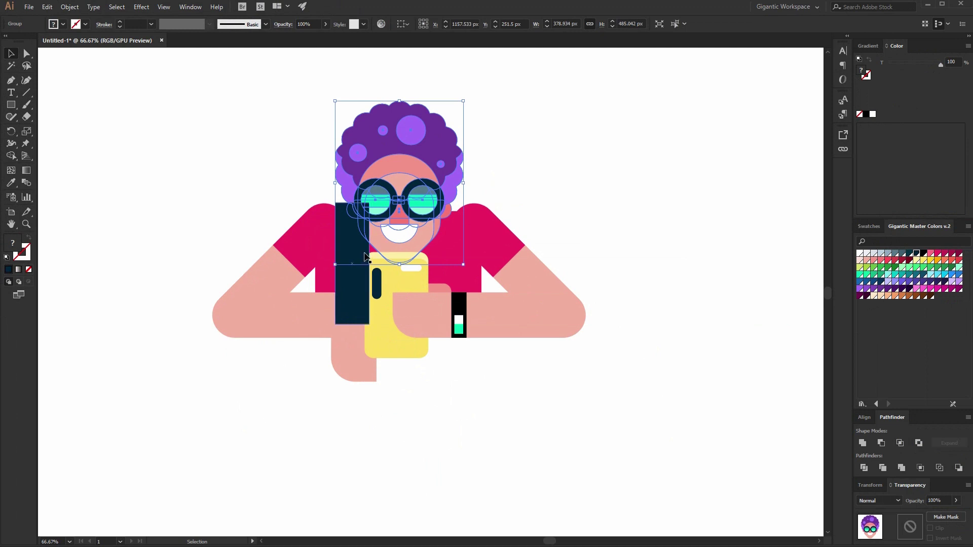
{"action": "key", "text": "ctrl"}
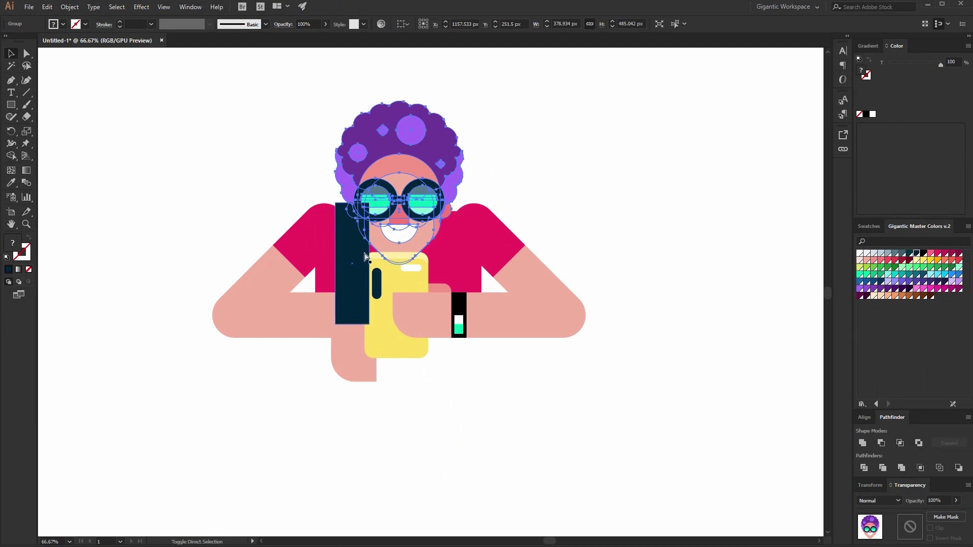
{"action": "key", "text": "ctrl+shift+]"}
{"action": "left_click", "coordinate": [314, 342]}
Copy the navy strip onto the right shoulder and nudge it slightly left.
{"action": "left_click", "coordinate": [363, 305]}
{"action": "left_click_drag", "start_coordinate": [363, 307], "coordinate": [463, 269]}
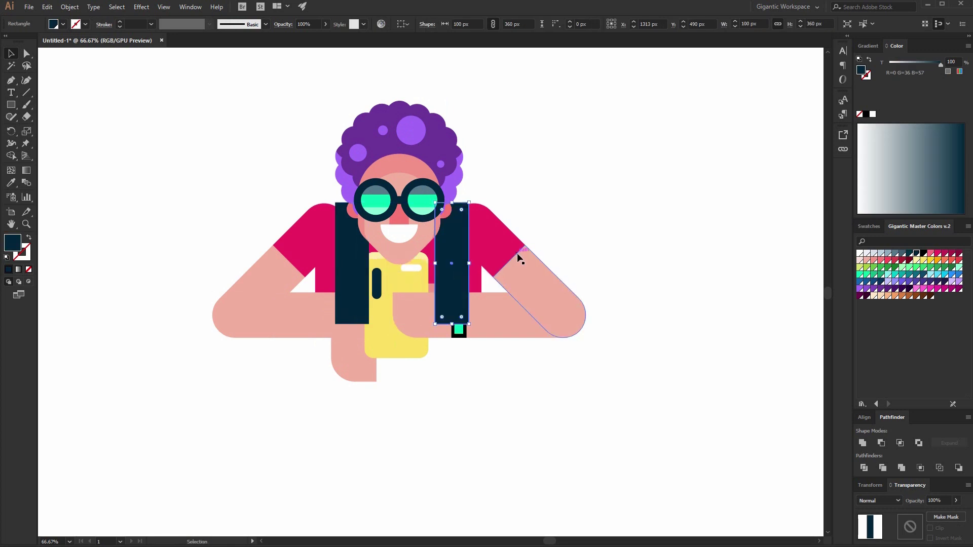
{"action": "left_click", "coordinate": [561, 216]}
{"action": "left_click", "coordinate": [461, 246]}
{"action": "key", "text": "Left"}
{"action": "left_click", "coordinate": [533, 223]}
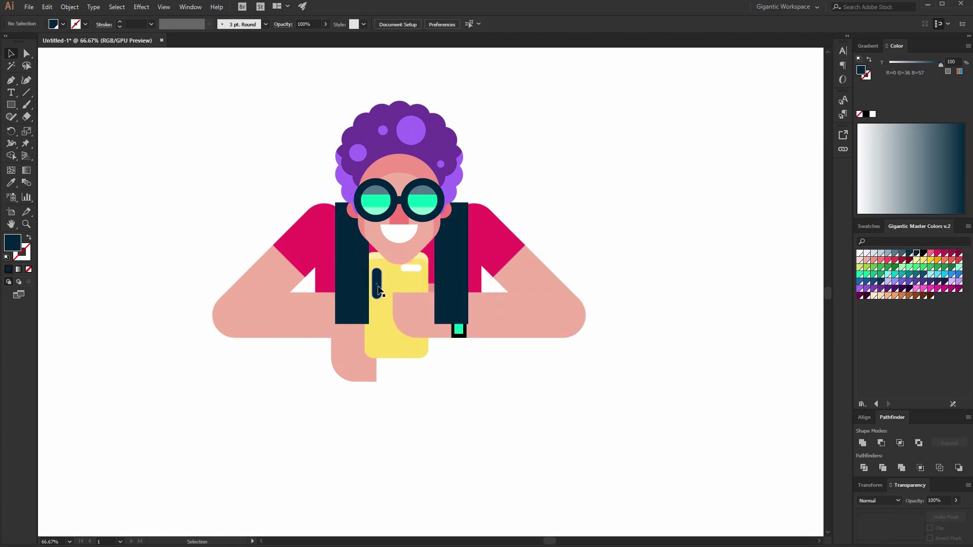
Bring the phone, arms and left hand in front of the vest, then draw a wide desk bar below the hands.
{"action": "left_click", "coordinate": [383, 296]}
{"action": "left_click", "coordinate": [446, 336], "text": "shift"}
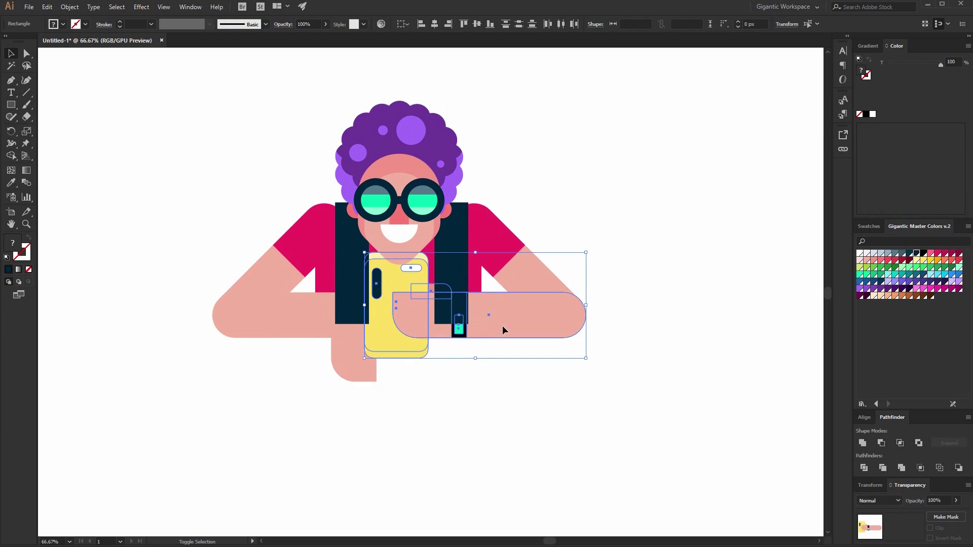
{"action": "left_click", "coordinate": [525, 274], "text": "shift"}
{"action": "left_click", "coordinate": [502, 288], "text": "shift"}
{"action": "left_click", "coordinate": [352, 364], "text": "shift"}
{"action": "left_click", "coordinate": [281, 326], "text": "shift"}
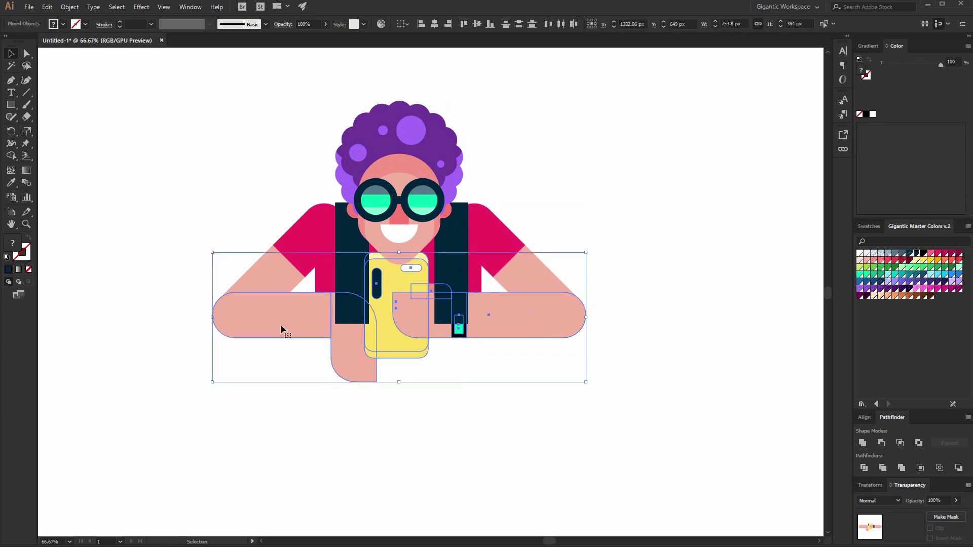
{"action": "key", "text": "ctrl+shift+bracketright"}
{"action": "left_click", "coordinate": [467, 415]}
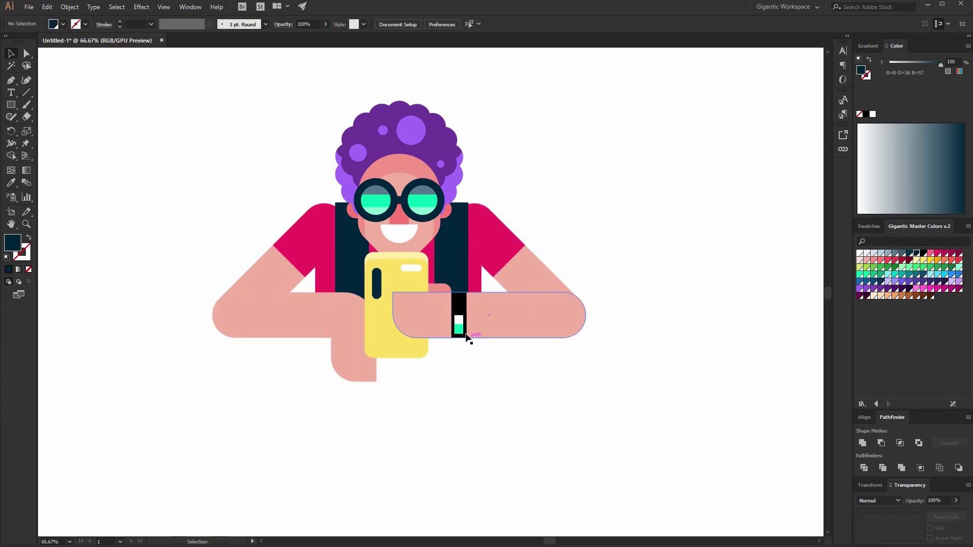
{"action": "left_click", "coordinate": [442, 305], "text": "shift"}
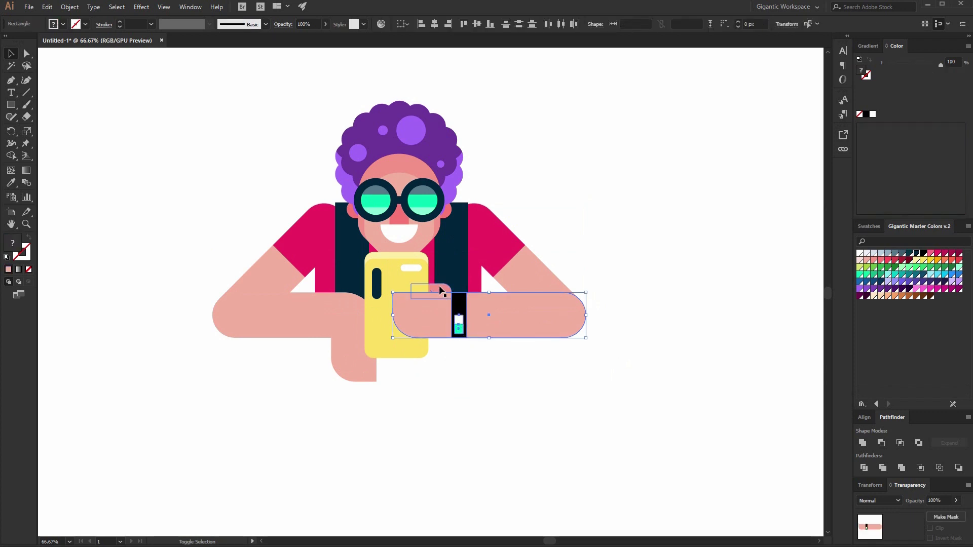
{"action": "left_click", "coordinate": [539, 396]}
{"action": "key", "text": "m"}
{"action": "left_click_drag", "start_coordinate": [282, 337], "coordinate": [516, 377]}
Fill the desk bar blue and send it behind the hands and phone.
{"action": "left_click", "coordinate": [944, 274]}
{"action": "left_click", "coordinate": [952, 275]}
{"action": "left_click", "coordinate": [959, 275]}
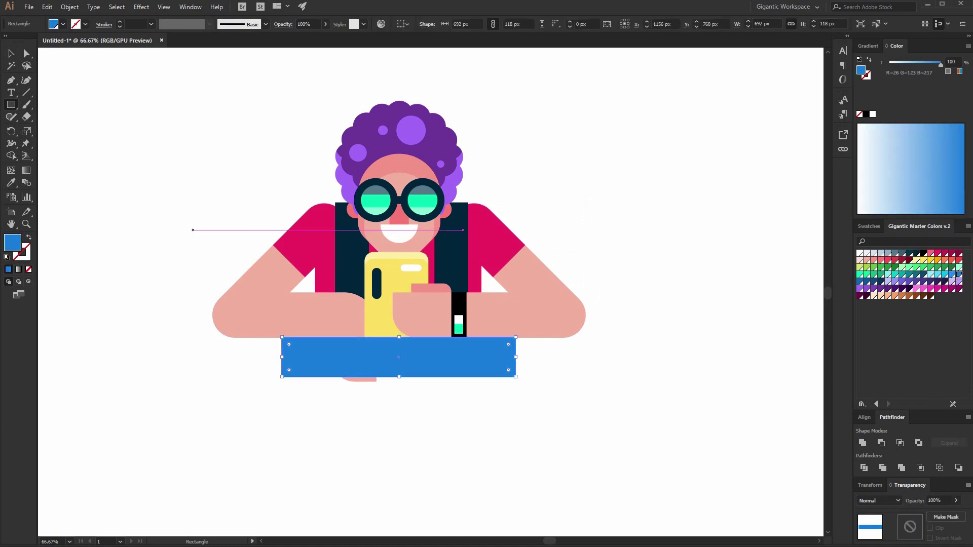
{"action": "left_click", "coordinate": [9, 54]}
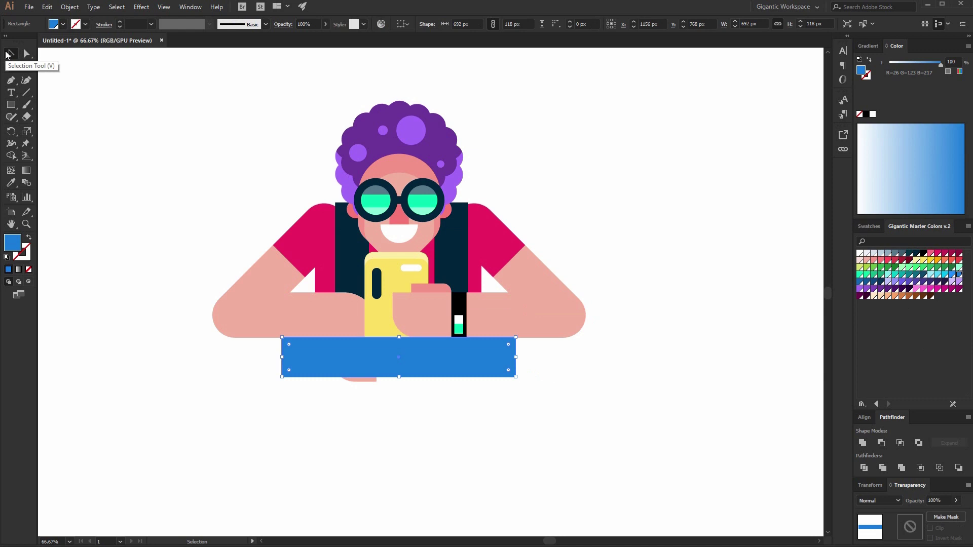
{"action": "key", "text": "ctrl+shift+bracketleft"}
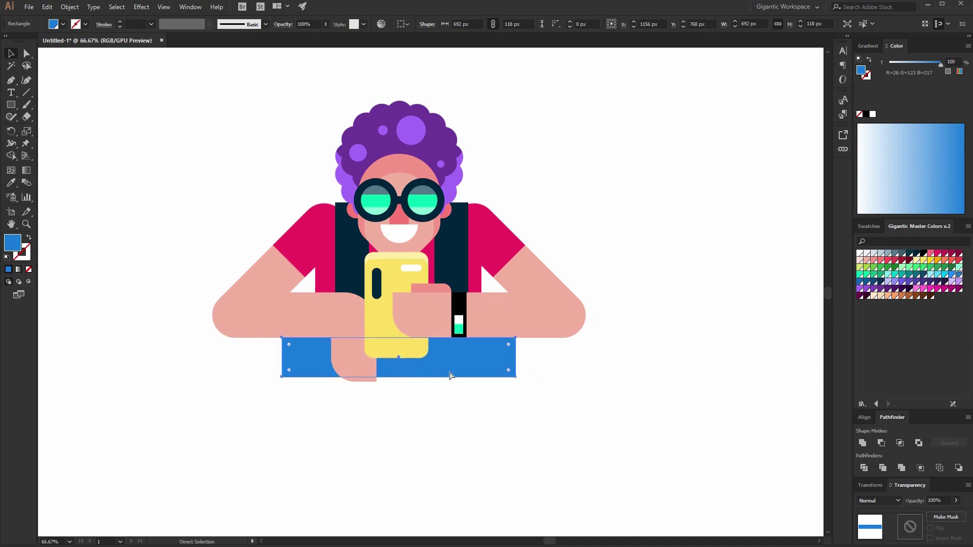
Narrow the bar to a 376 px left section and recolour it darker blue.
{"action": "left_click_drag", "start_coordinate": [516, 357], "coordinate": [393, 373]}
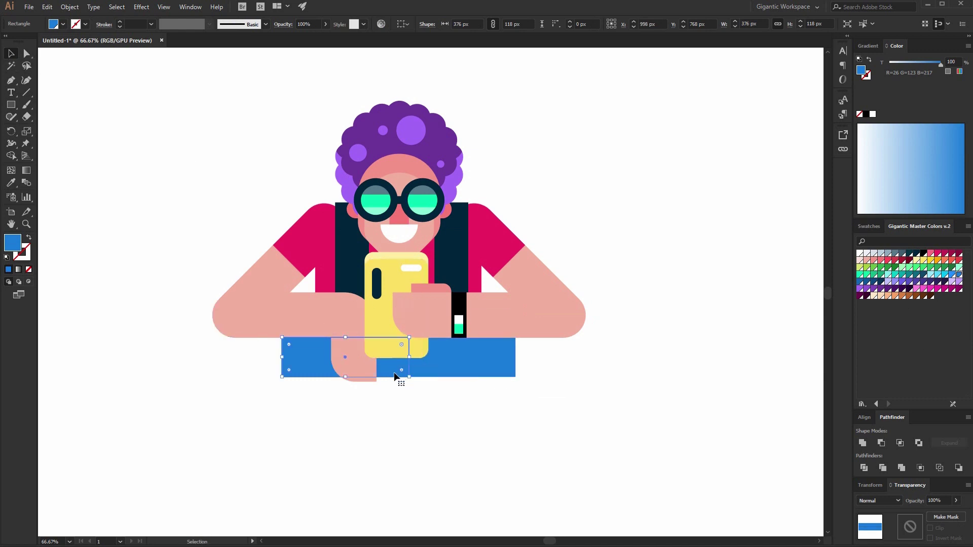
{"action": "left_click", "coordinate": [859, 282]}
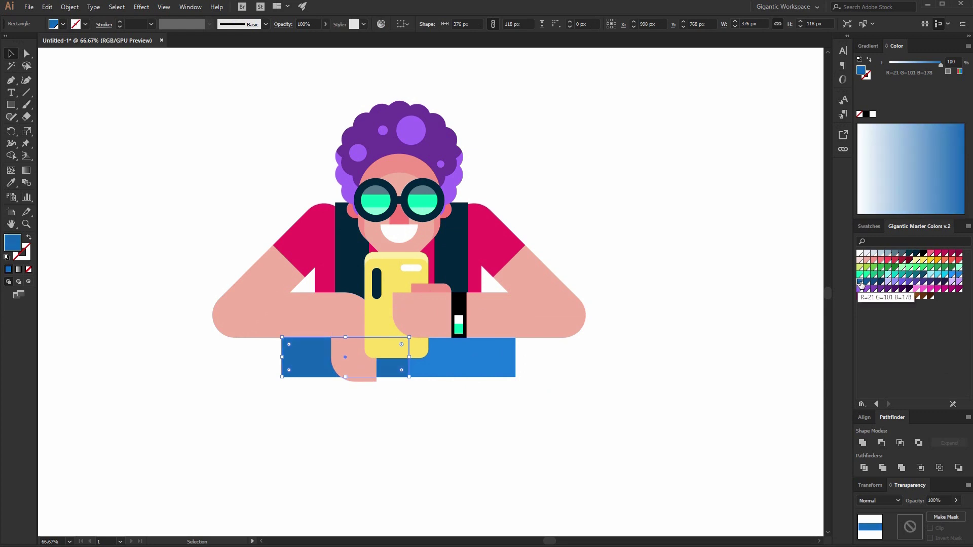
{"action": "left_click", "coordinate": [611, 476]}
{"action": "scroll", "coordinate": [636, 434], "scroll_direction": "down", "scroll_amount": 1}
{"action": "key", "text": "m"}
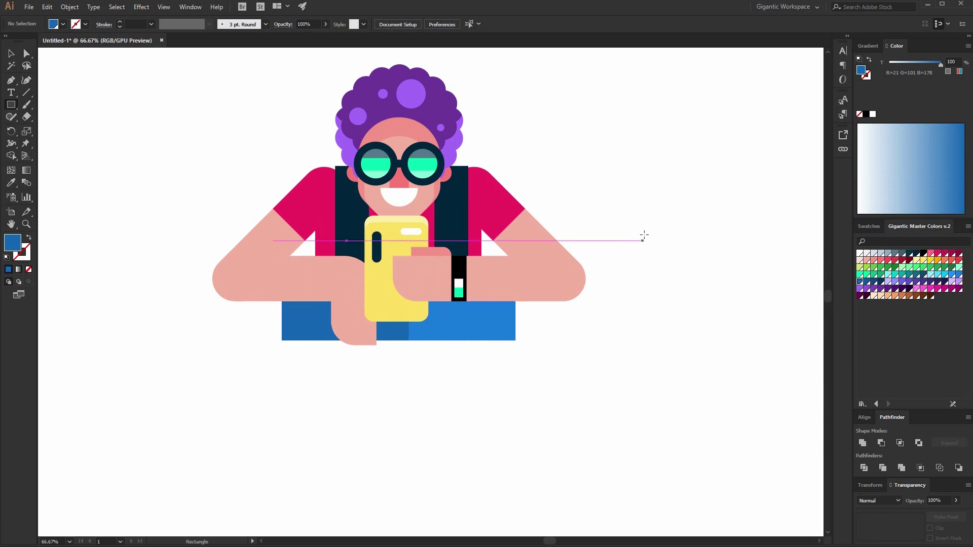
Draw a pink rectangle right of the character and round its corners into a pill.
{"action": "mouse_move", "coordinate": [647, 262]}
{"action": "left_mouse_down"}
{"action": "mouse_move", "coordinate": [685, 354]}
{"action": "mouse_move", "coordinate": [699, 359]}
{"action": "left_mouse_up"}
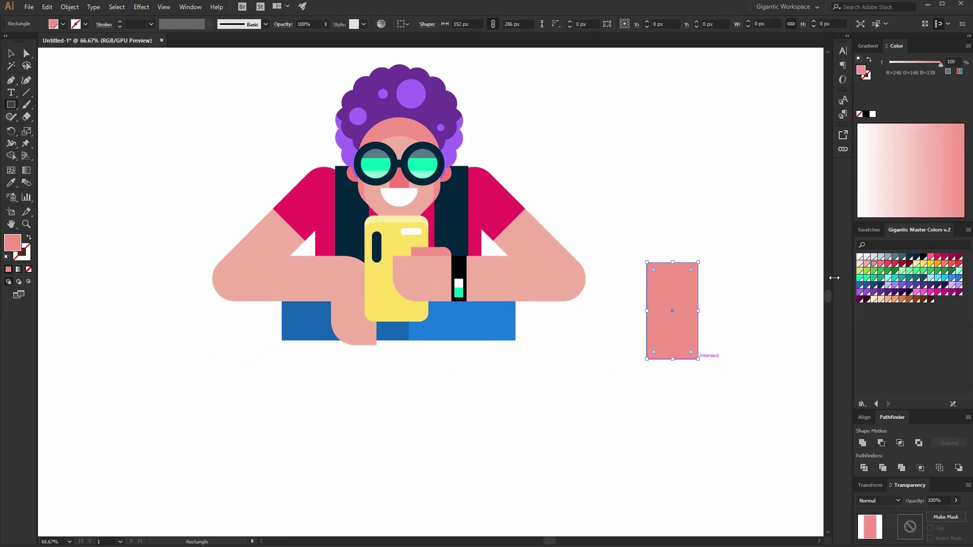
{"action": "left_click", "coordinate": [26, 54]}
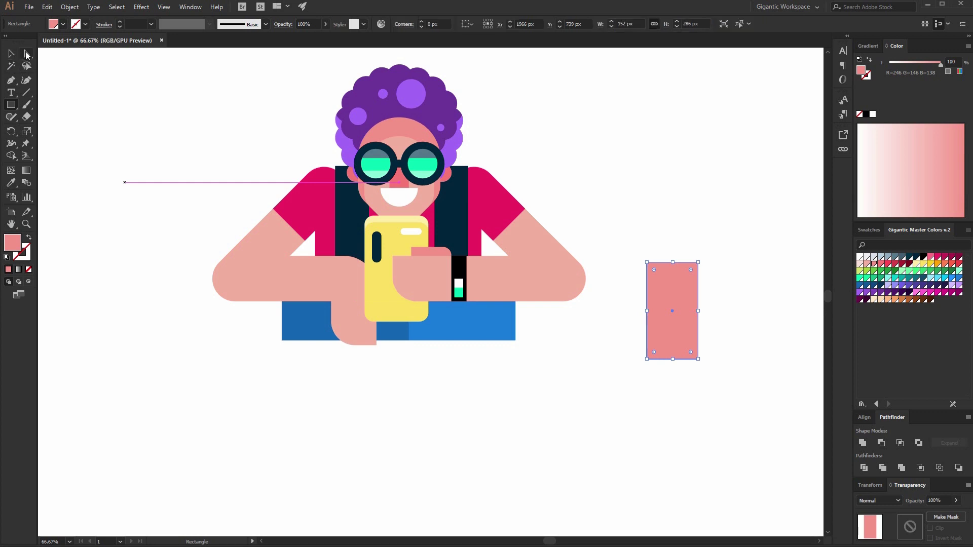
{"action": "left_click_drag", "start_coordinate": [655, 270], "coordinate": [687, 285]}
{"action": "left_click", "coordinate": [11, 54]}
{"action": "left_click", "coordinate": [48, 73]}
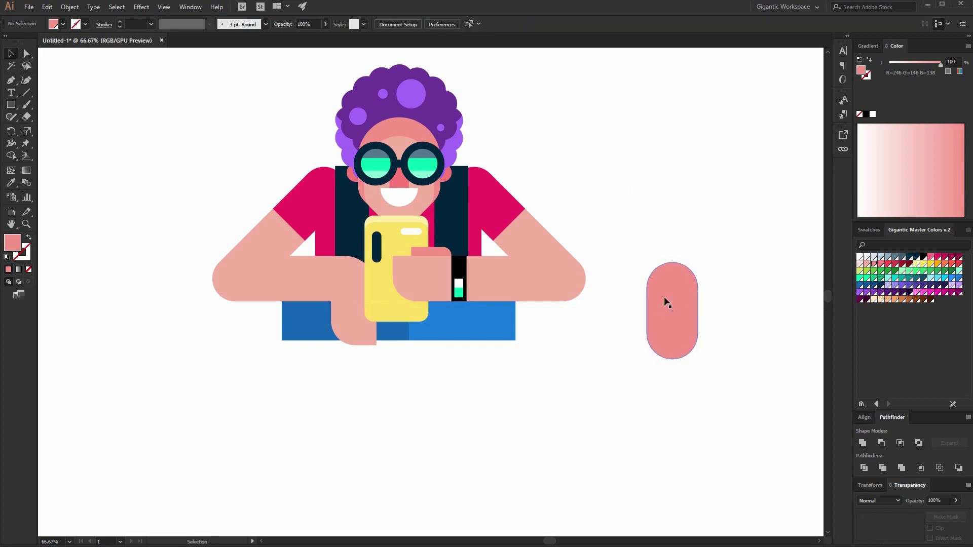
Duplicate the pill slightly higher with a lighter pink fill and select its top anchors.
{"action": "key", "text": "a"}
{"action": "left_click_drag", "start_coordinate": [671, 331], "coordinate": [691, 286]}
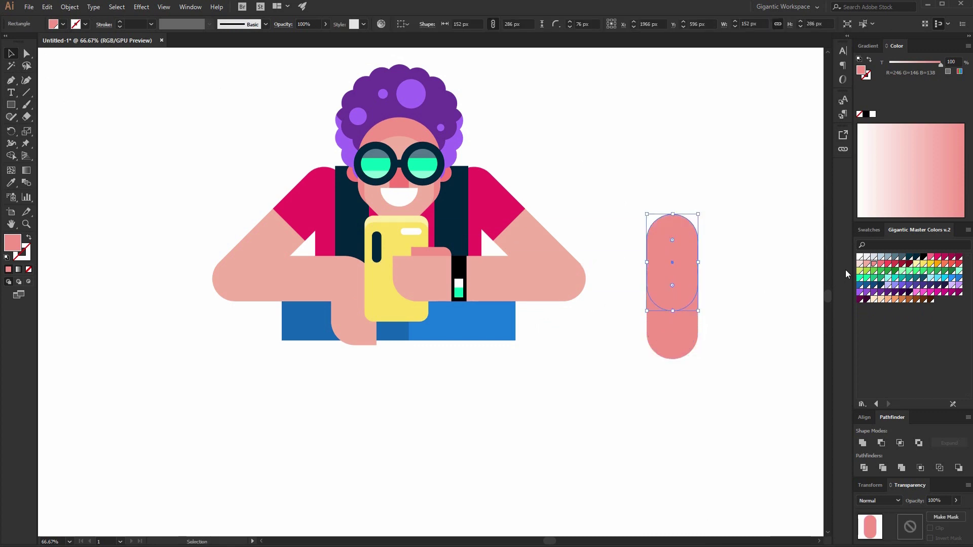
{"action": "left_click", "coordinate": [868, 264]}
{"action": "left_click", "coordinate": [27, 54]}
{"action": "left_click_drag", "start_coordinate": [587, 178], "coordinate": [701, 282]}
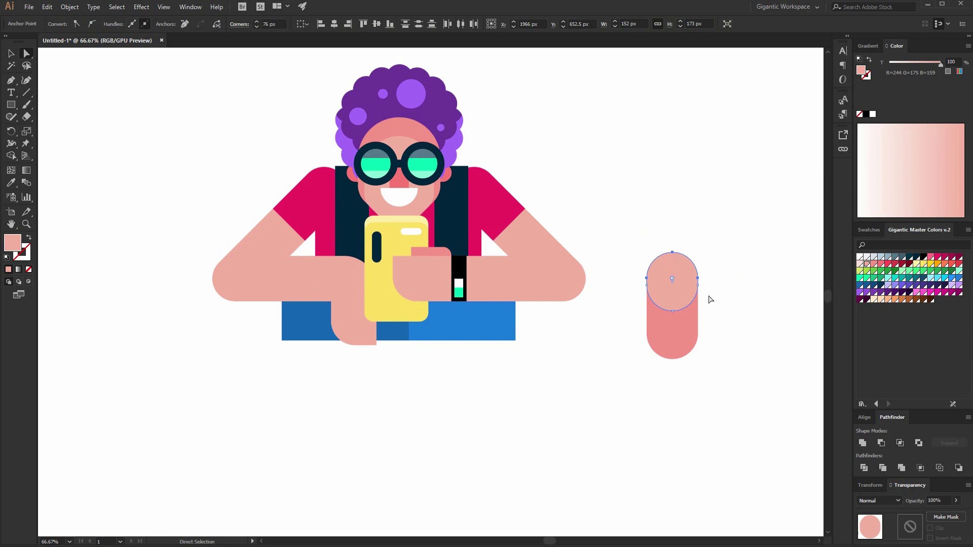
{"action": "left_click", "coordinate": [11, 53]}
{"action": "left_click", "coordinate": [145, 93]}
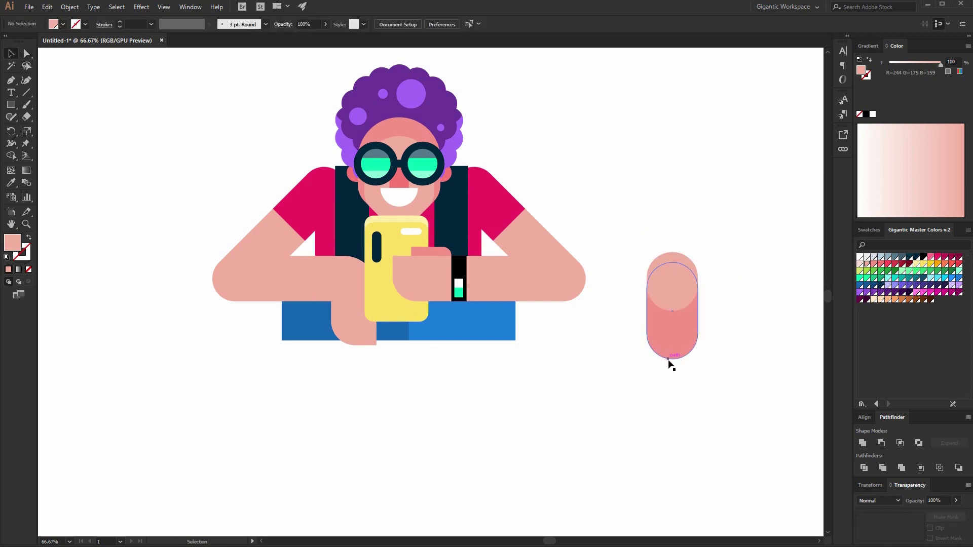
Darken the lower pill, send it behind the lighter one, then scale both up and move them upward.
{"action": "left_click", "coordinate": [679, 342]}
{"action": "left_click_drag", "start_coordinate": [679, 344], "coordinate": [680, 350]}
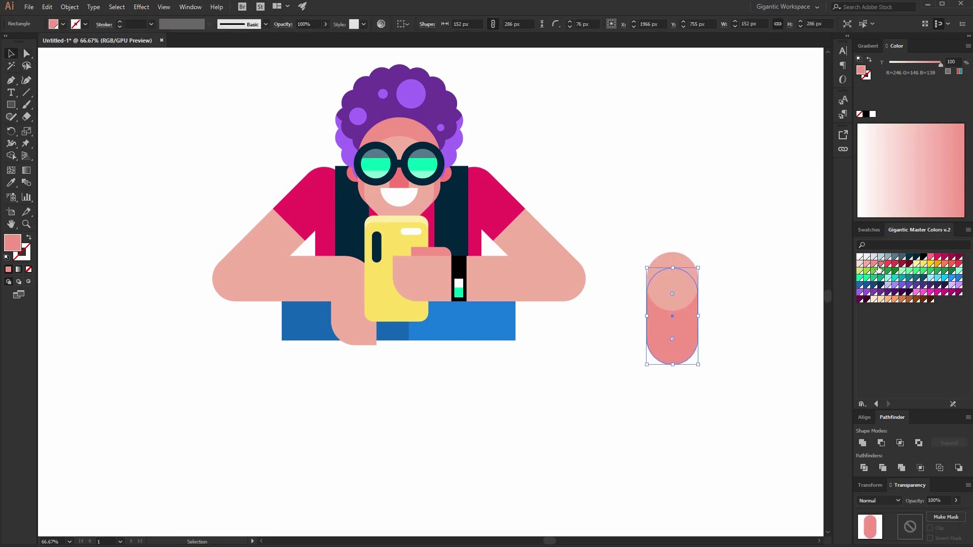
{"action": "left_click", "coordinate": [879, 265]}
{"action": "key", "text": "ctrl+["}
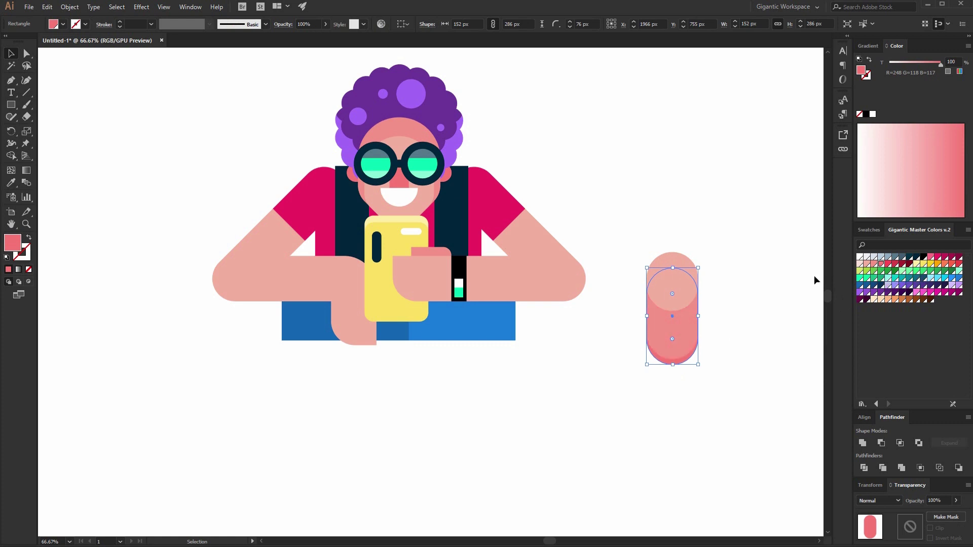
{"action": "left_click_drag", "start_coordinate": [734, 239], "coordinate": [662, 355]}
{"action": "left_click_drag", "start_coordinate": [699, 254], "coordinate": [726, 186]}
{"action": "left_click_drag", "start_coordinate": [665, 356], "coordinate": [654, 262]}
{"action": "left_click_drag", "start_coordinate": [658, 295], "coordinate": [667, 276]}
{"action": "left_click", "coordinate": [671, 324]}
Drag the bottom pill down into place and fill it purple.
{"action": "left_click", "coordinate": [666, 259]}
{"action": "left_click", "coordinate": [686, 312]}
{"action": "left_click_drag", "start_coordinate": [685, 307], "coordinate": [688, 409]}
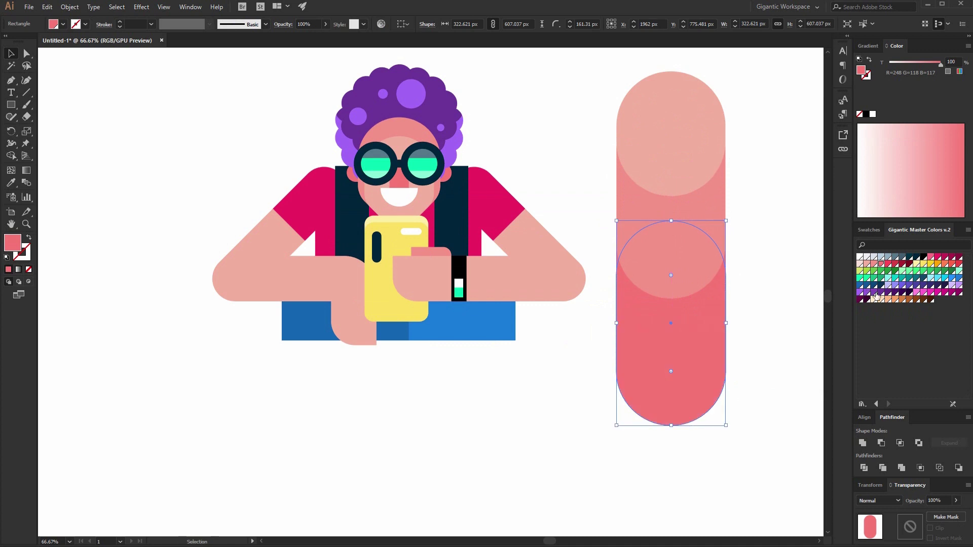
{"action": "left_click", "coordinate": [875, 293]}
Duplicate the purple pill further down, make it dark navy, and send it behind the purple one.
{"action": "key", "text": "ctrl+["}
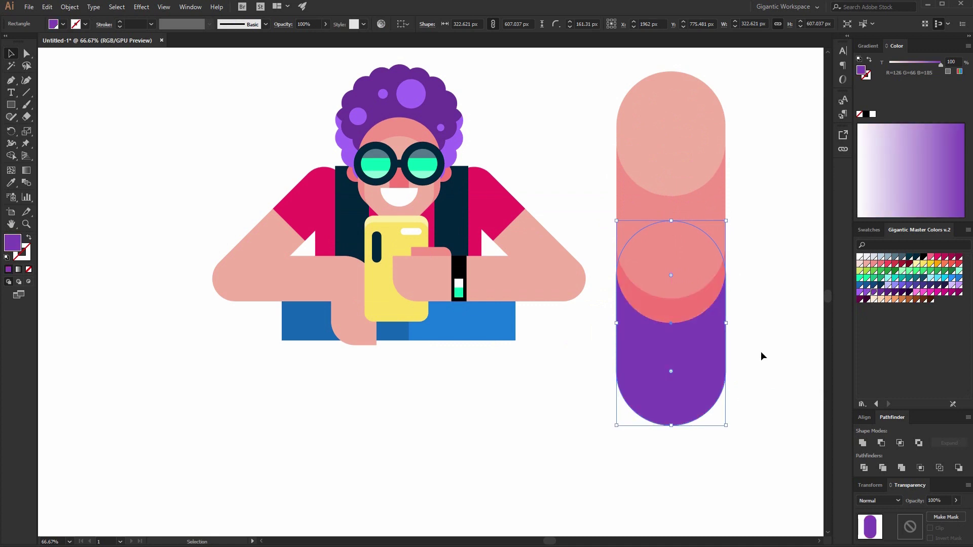
{"action": "scroll", "coordinate": [735, 358], "scroll_direction": "down", "scroll_amount": 1}
{"action": "key", "text": "a"}
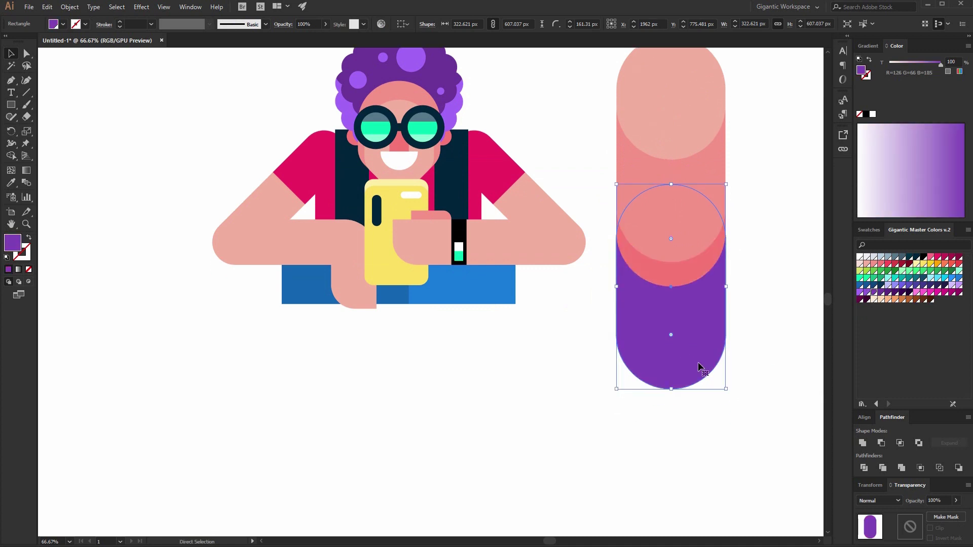
{"action": "left_click_drag", "start_coordinate": [685, 313], "coordinate": [700, 446]}
{"action": "left_click", "coordinate": [918, 258]}
{"action": "key", "text": "ctrl+["}
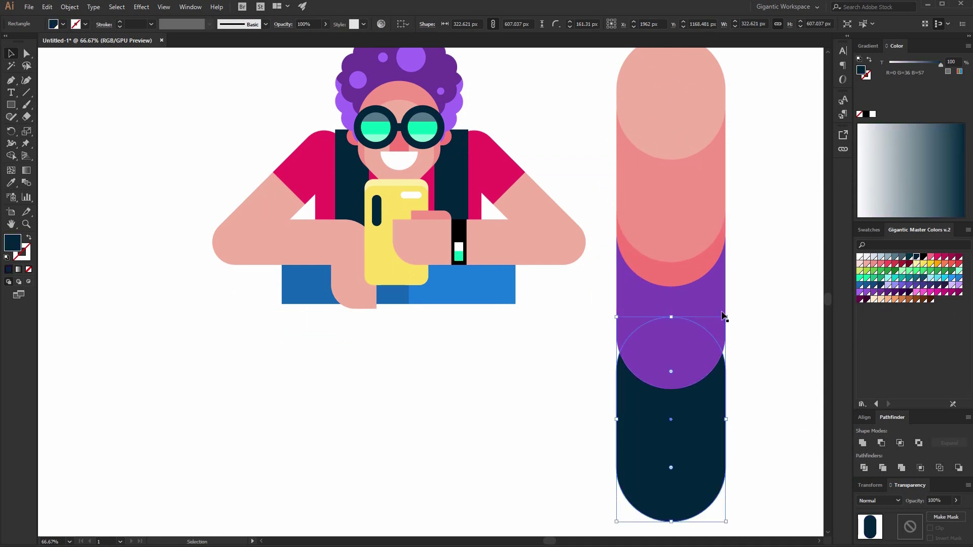
Stretch the navy pill about 95 px taller, then draw a thin 189 × 39 px bar across it.
{"action": "double_click", "coordinate": [669, 424]}
{"action": "left_click", "coordinate": [25, 54]}
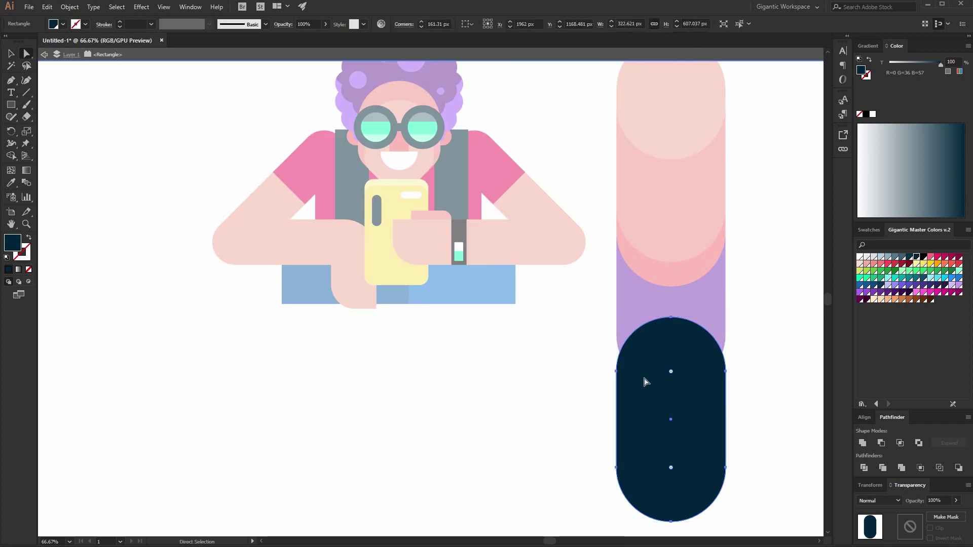
{"action": "left_click_drag", "start_coordinate": [619, 393], "coordinate": [619, 390]}
{"action": "left_click_drag", "start_coordinate": [725, 372], "coordinate": [728, 324]}
{"action": "left_click", "coordinate": [11, 53]}
{"action": "double_click", "coordinate": [131, 130]}
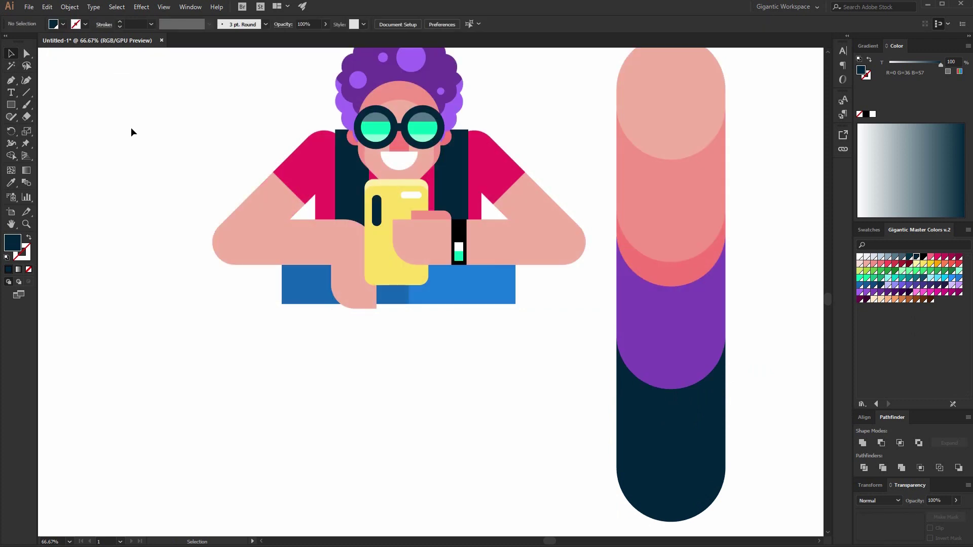
{"action": "key", "text": "m"}
{"action": "left_click_drag", "start_coordinate": [643, 401], "coordinate": [709, 413]}
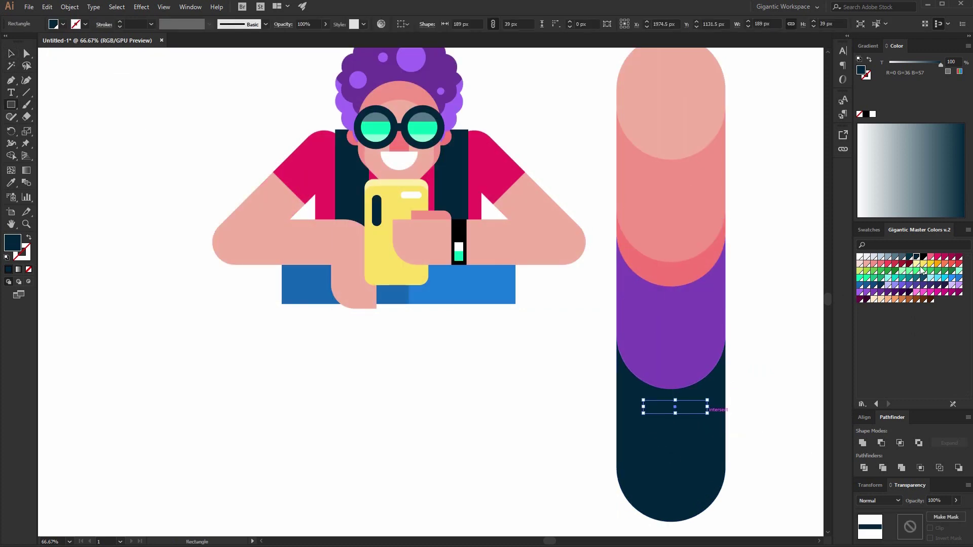
Fill the thin bar yellow and round its corners into a pill.
{"action": "left_click", "coordinate": [921, 264]}
{"action": "left_click", "coordinate": [26, 53]}
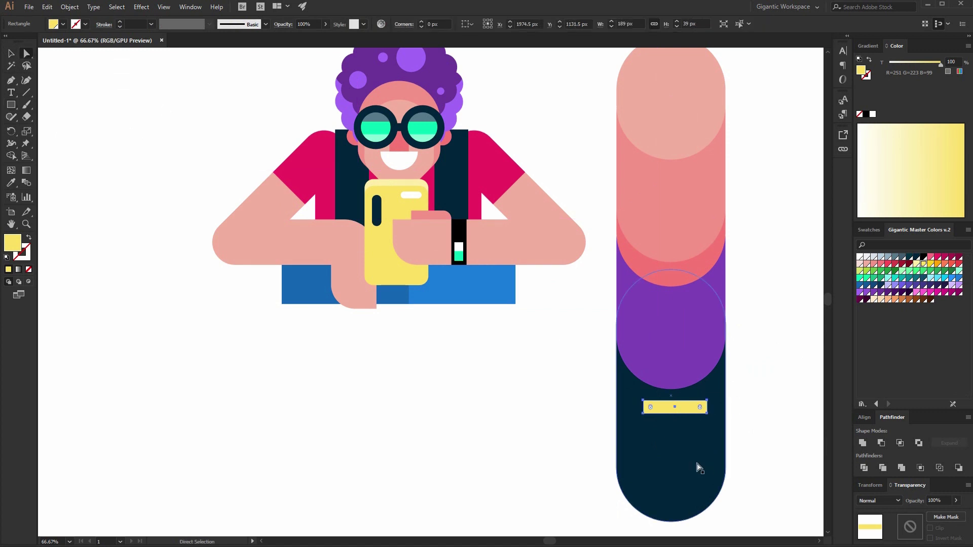
{"action": "key", "text": "v"}
{"action": "left_click_drag", "start_coordinate": [650, 407], "coordinate": [699, 476]}
Add two more yellow pills 60 px apart, centre all three, and draw a 175 × 321 px rectangle above.
{"action": "left_click", "coordinate": [761, 398]}
{"action": "key", "text": "ctrl+d"}
{"action": "left_click", "coordinate": [747, 415]}
{"action": "left_click", "coordinate": [699, 476], "text": "shift"}
{"action": "left_click_drag", "start_coordinate": [695, 409], "coordinate": [691, 408]}
{"action": "left_click", "coordinate": [745, 413]}
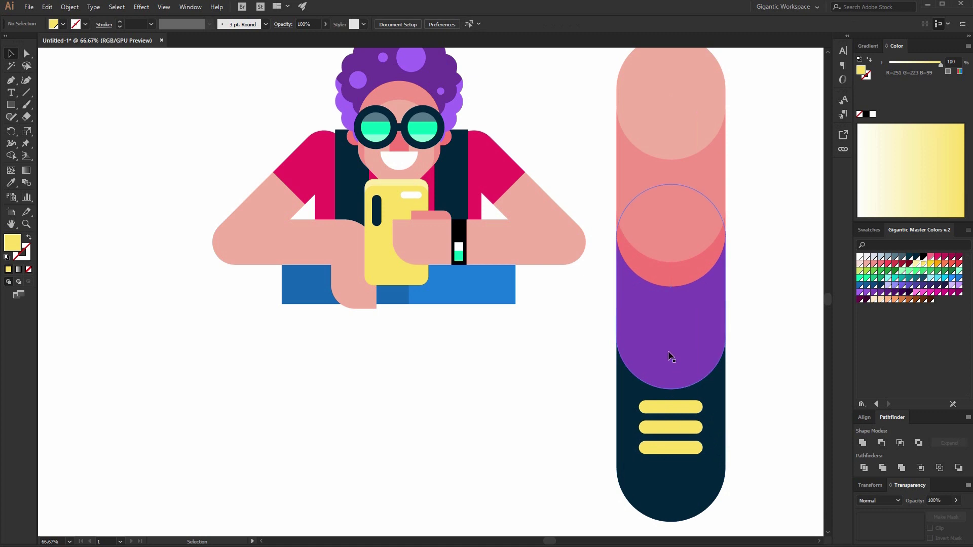
{"action": "left_click_drag", "start_coordinate": [642, 305], "coordinate": [701, 412]}
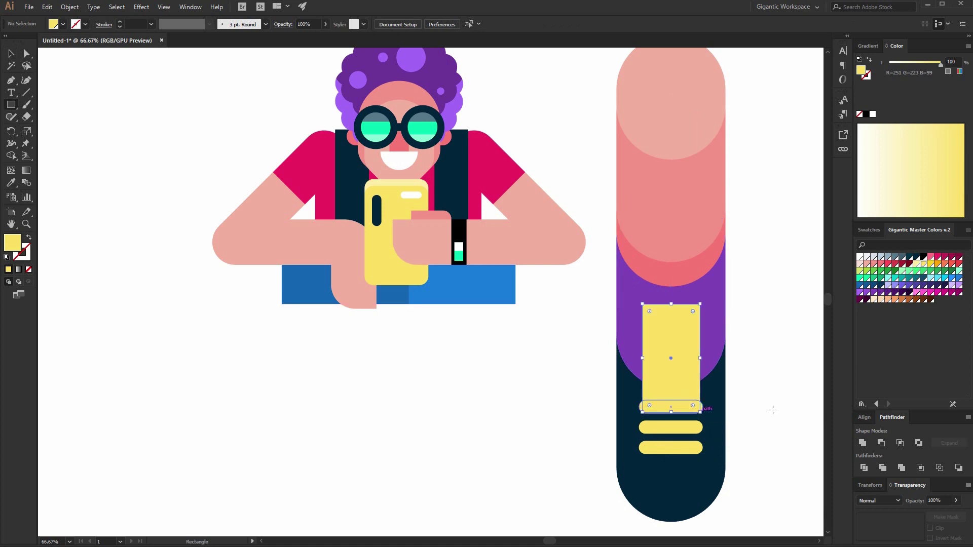
Fill the tall rectangle teal and round its corners fully into a pill.
{"action": "left_click", "coordinate": [859, 278]}
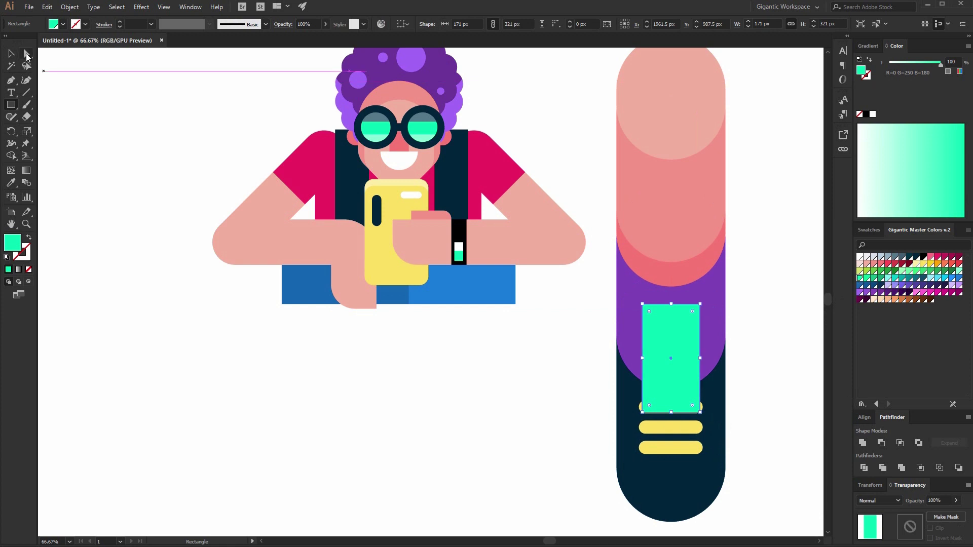
{"action": "left_click", "coordinate": [27, 55]}
{"action": "left_click_drag", "start_coordinate": [650, 314], "coordinate": [686, 412]}
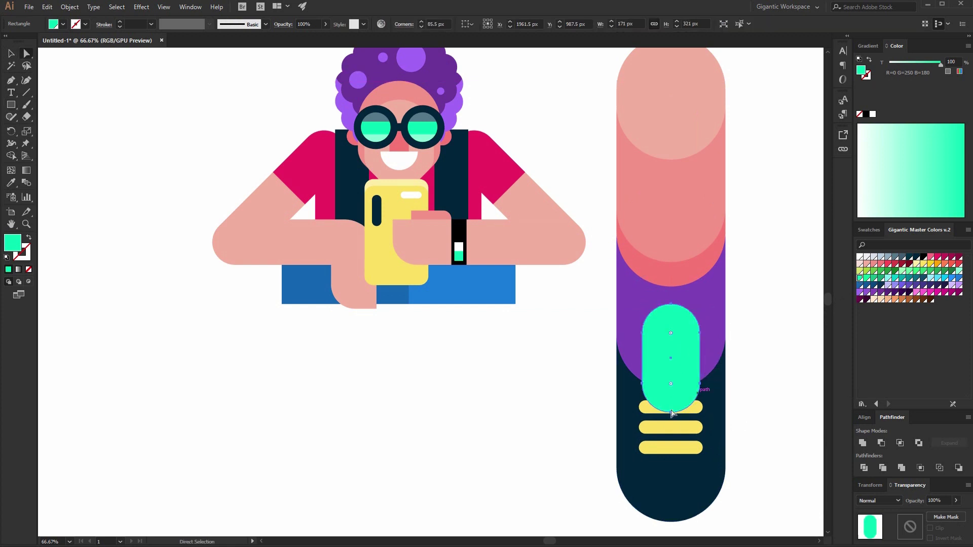
{"action": "left_click", "coordinate": [12, 54]}
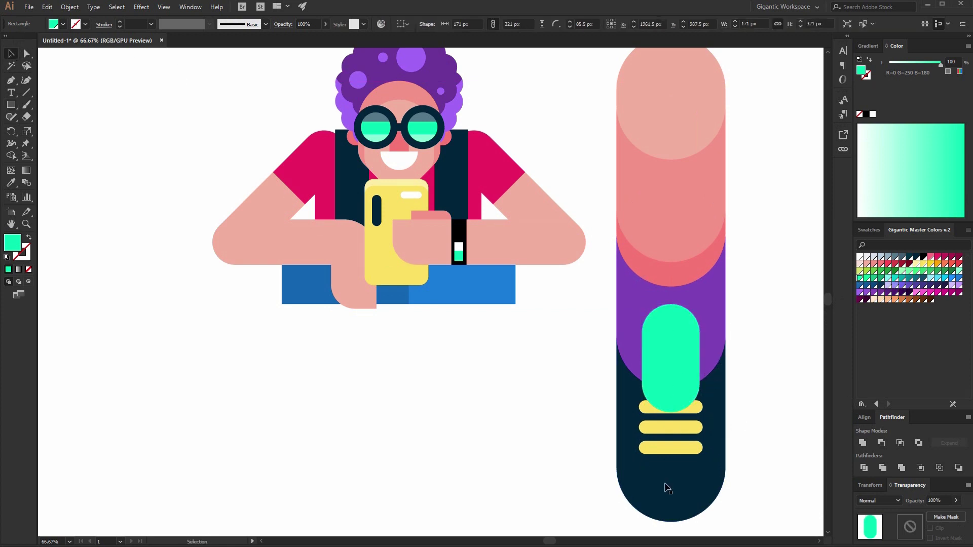
{"action": "key", "text": "ctrl+shift+a"}
{"action": "key", "text": "ctrl+plus"}
{"action": "key", "text": "ctrl+plus"}
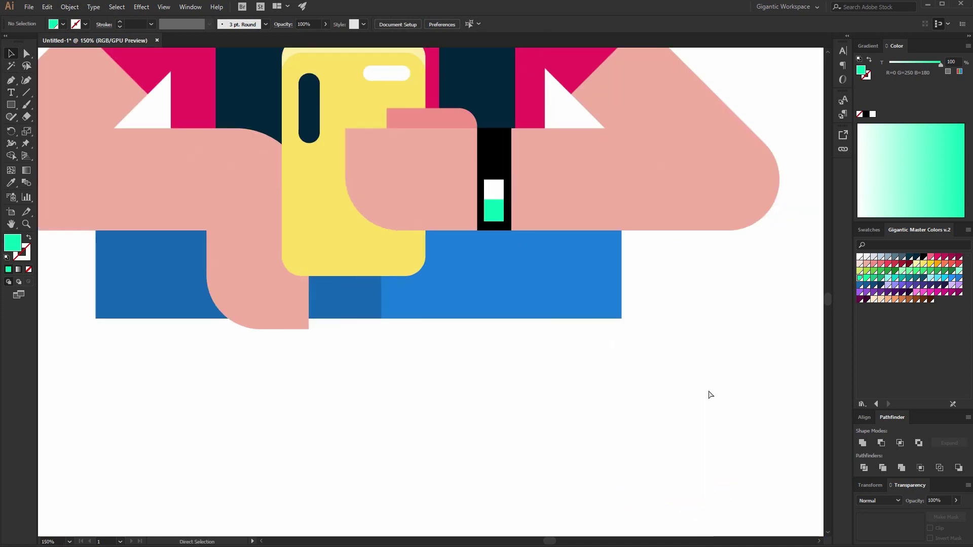
{"action": "left_click_drag", "start_coordinate": [811, 361], "coordinate": [269, 214]}
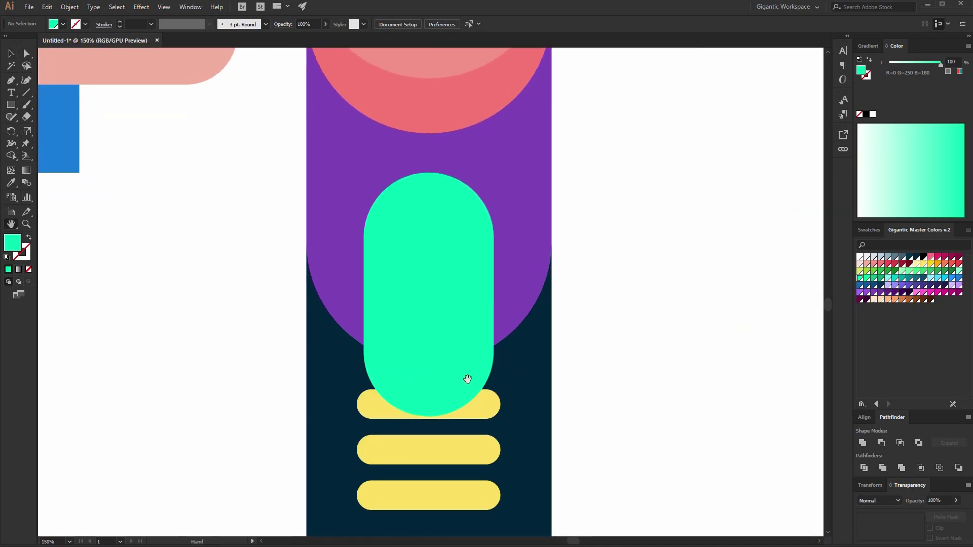
Divide the purple shape and teal pill with Pathfinder, ungroup, and delete the lower piece.
{"action": "left_click", "coordinate": [499, 280]}
{"action": "key", "text": "a"}
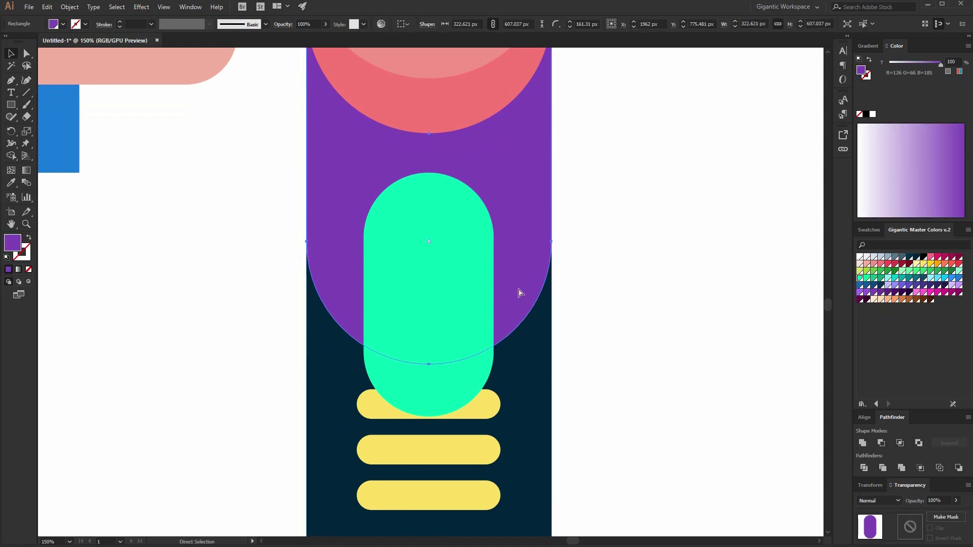
{"action": "left_click", "coordinate": [491, 364], "text": "shift"}
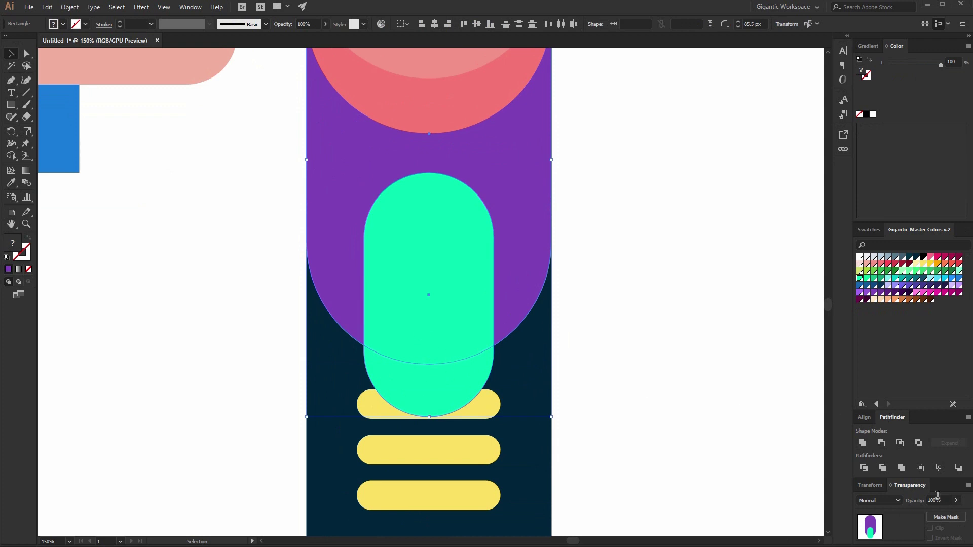
{"action": "left_click", "coordinate": [864, 468]}
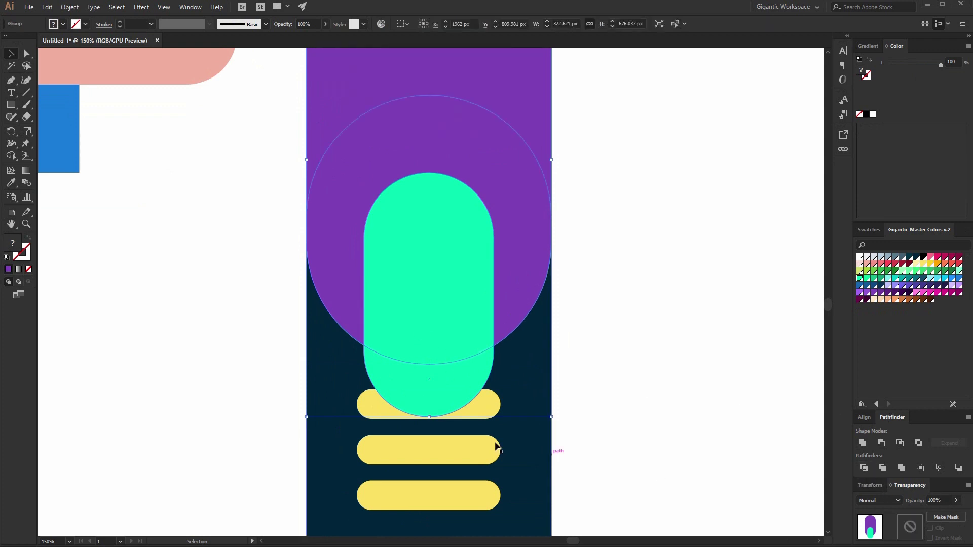
{"action": "right_click", "coordinate": [419, 338]}
{"action": "left_click", "coordinate": [459, 416]}
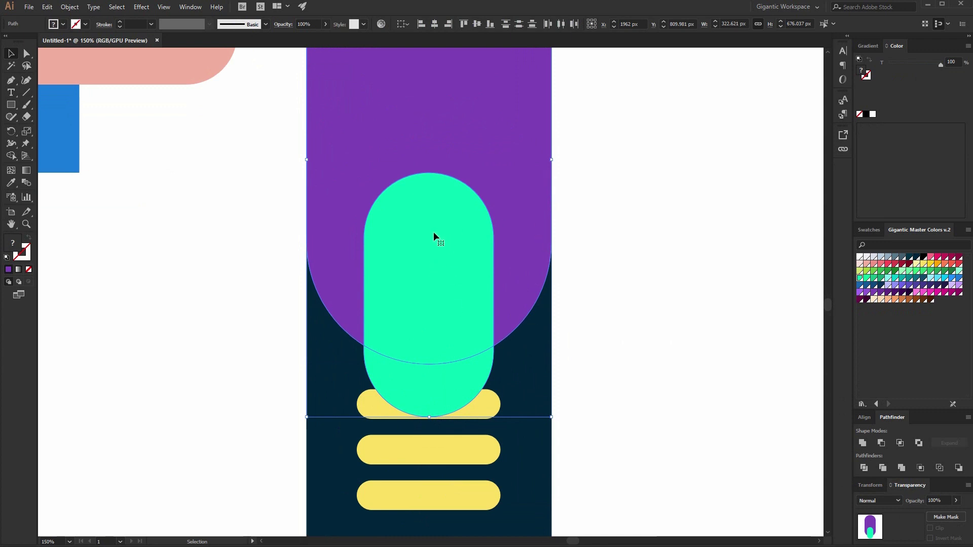
{"action": "key", "text": "Delete"}
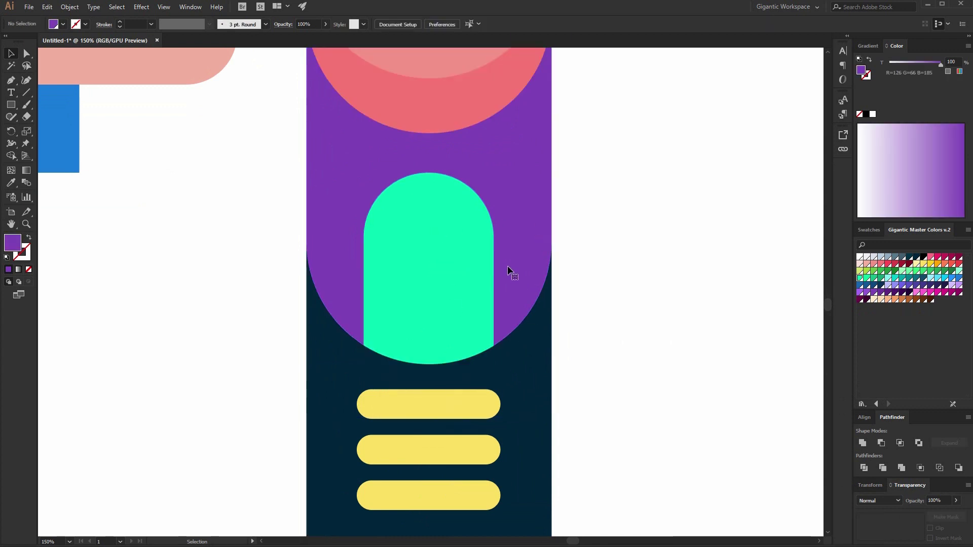
Draw a white rectangle inside the teal pill and round it into a pill-shaped highlight.
{"action": "key", "text": "m"}
{"action": "left_click_drag", "start_coordinate": [397, 203], "coordinate": [454, 306]}
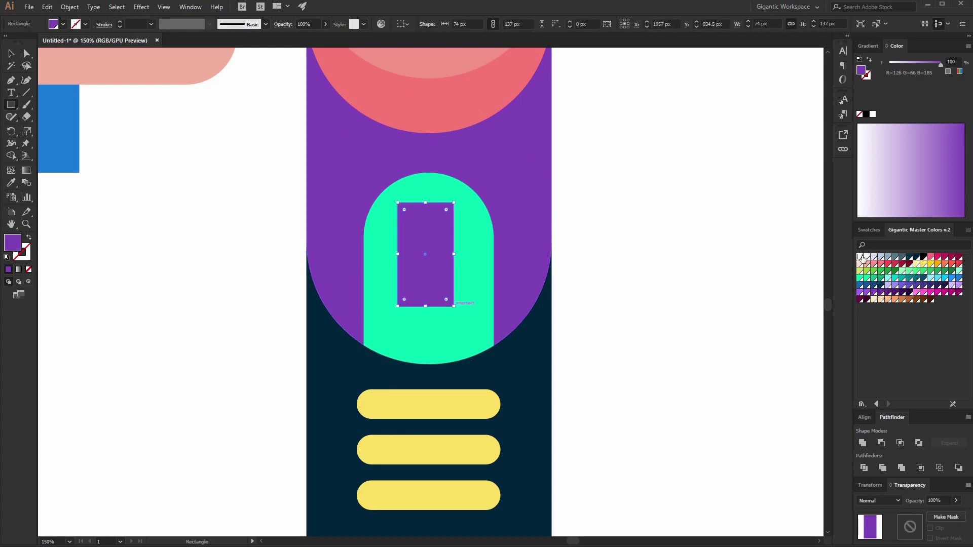
{"action": "left_click", "coordinate": [861, 258]}
{"action": "left_click", "coordinate": [29, 55]}
{"action": "left_click_drag", "start_coordinate": [405, 211], "coordinate": [428, 260]}
{"action": "left_click", "coordinate": [12, 53]}
{"action": "left_click", "coordinate": [184, 193]}
{"action": "left_click", "coordinate": [633, 285]}
At 50% zoom, select the whole leg piece and scale it down proportionally.
{"action": "key", "text": "ctrl+minus"}
{"action": "key", "text": "ctrl+minus"}
{"action": "key", "text": "ctrl+minus"}
{"action": "key", "text": "ctrl+minus"}
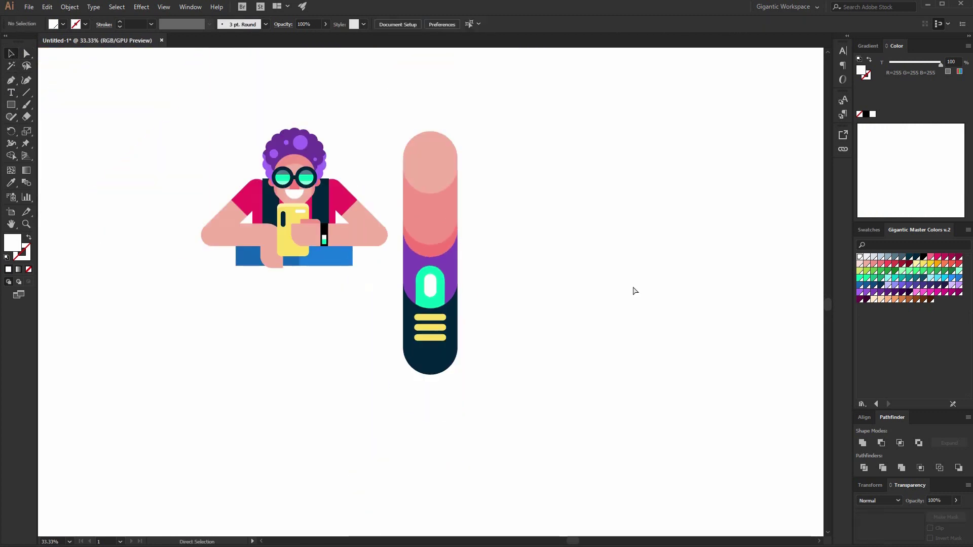
{"action": "key", "text": "ctrl+plus"}
{"action": "left_click_drag", "start_coordinate": [507, 79], "coordinate": [407, 417]}
{"action": "left_click_drag", "start_coordinate": [471, 52], "coordinate": [432, 224]}
Move the shrunken leg under the character's left arm.
{"action": "left_click", "coordinate": [477, 293]}
{"action": "left_click_drag", "start_coordinate": [392, 314], "coordinate": [120, 300]}
{"action": "left_click", "coordinate": [225, 363]}
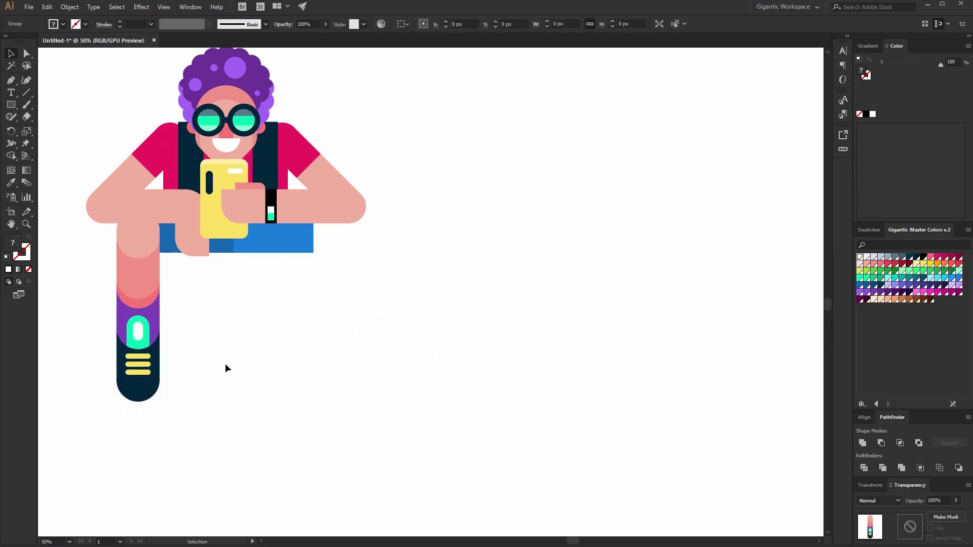
Give the left arm a darker pink fill.
{"action": "left_click", "coordinate": [188, 235]}
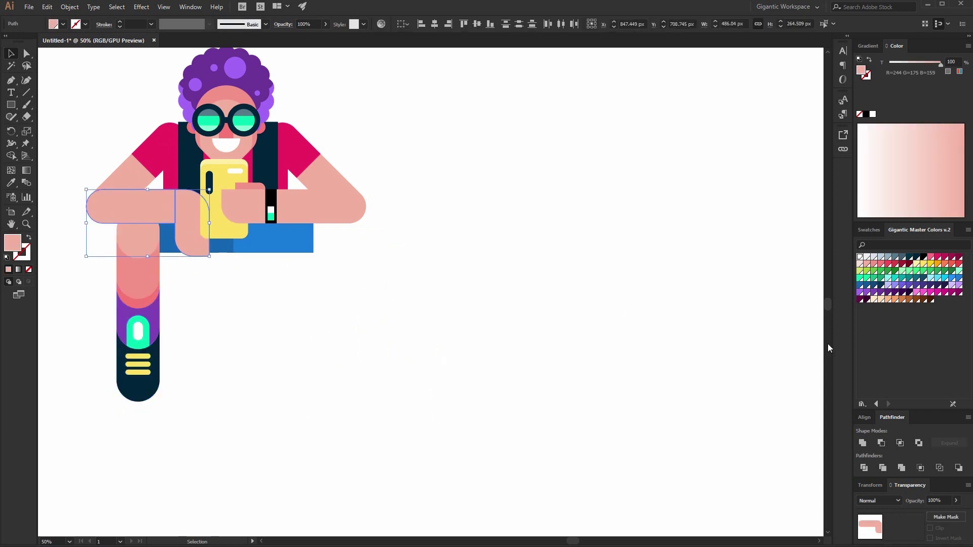
{"action": "left_click", "coordinate": [873, 265]}
{"action": "scroll", "coordinate": [363, 311], "scroll_direction": "up", "scroll_amount": 2}
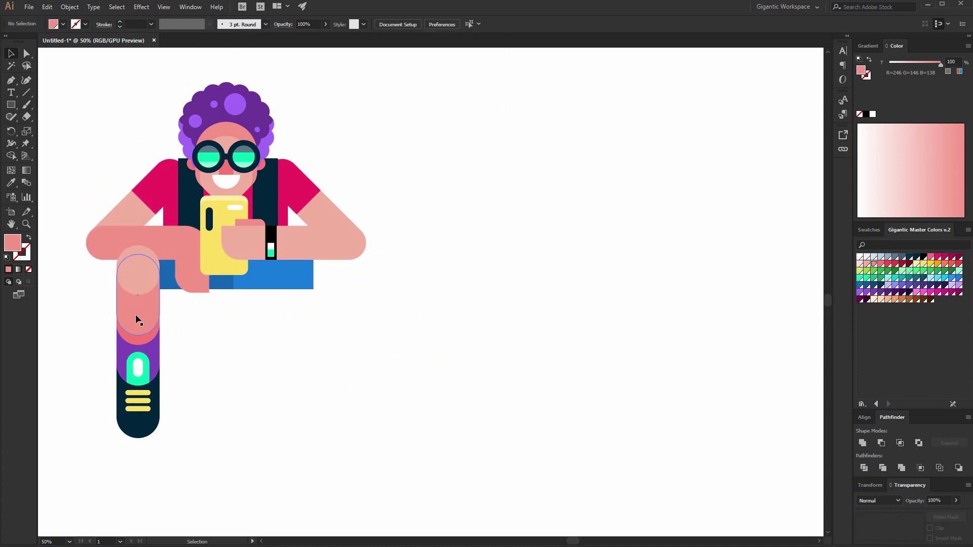
Duplicate the leg group to the right as the second leg, then add the blue shorts to the selection.
{"action": "left_click", "coordinate": [153, 330]}
{"action": "key", "text": "a"}
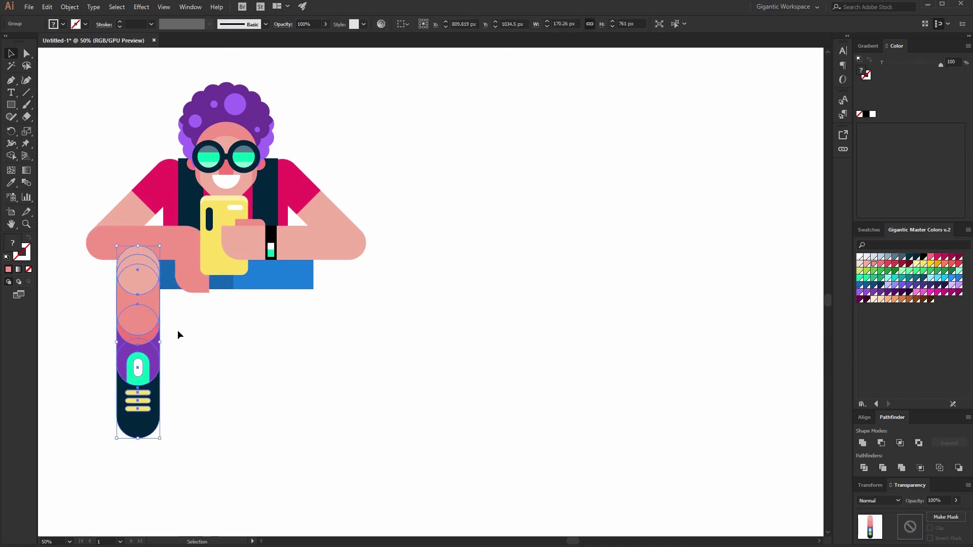
{"action": "left_click_drag", "start_coordinate": [143, 315], "coordinate": [314, 318]}
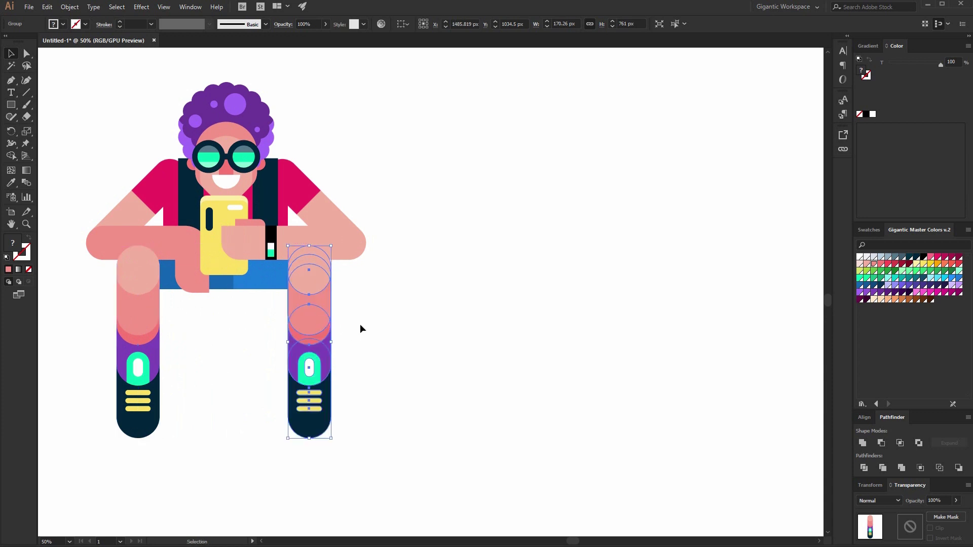
{"action": "left_click", "coordinate": [239, 289], "text": "shift"}
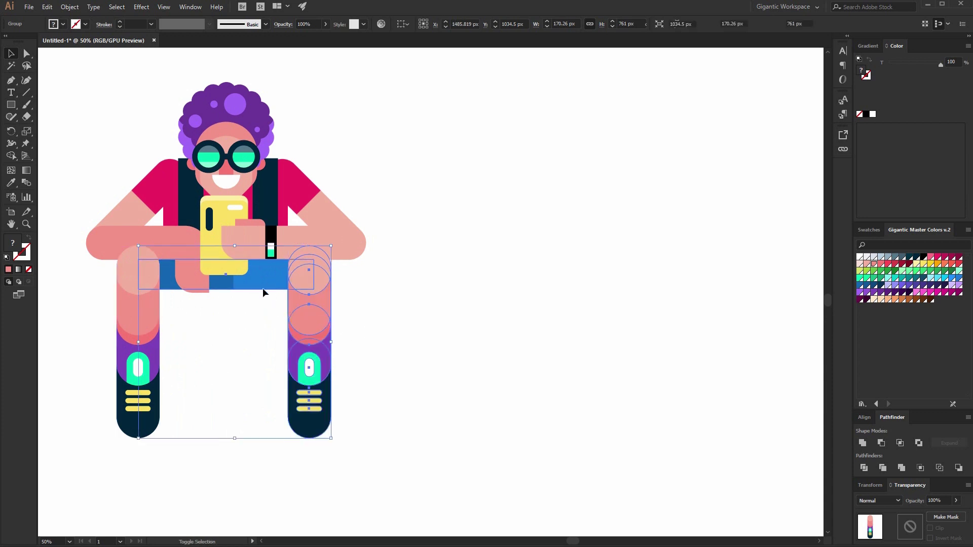
{"action": "key", "text": "ctrl"}
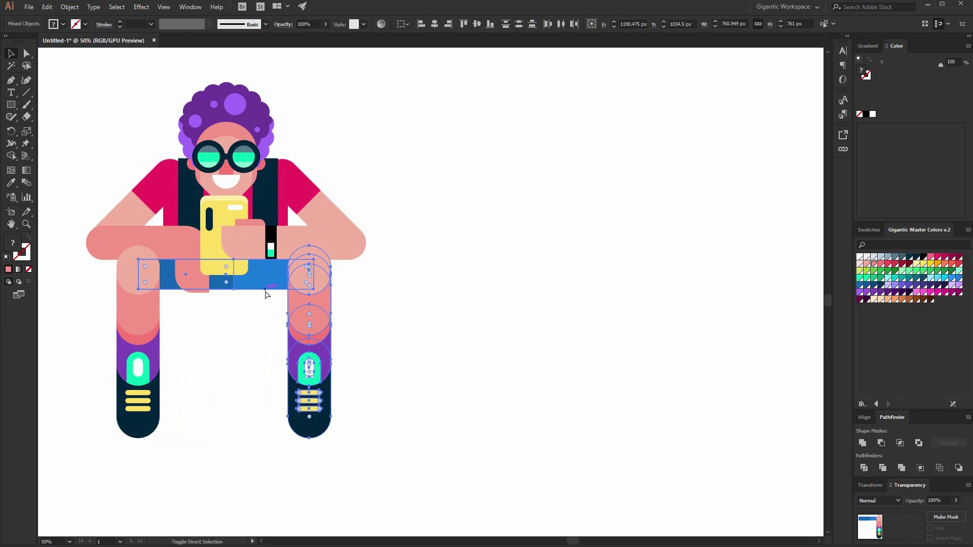
{"action": "left_click", "coordinate": [436, 289]}
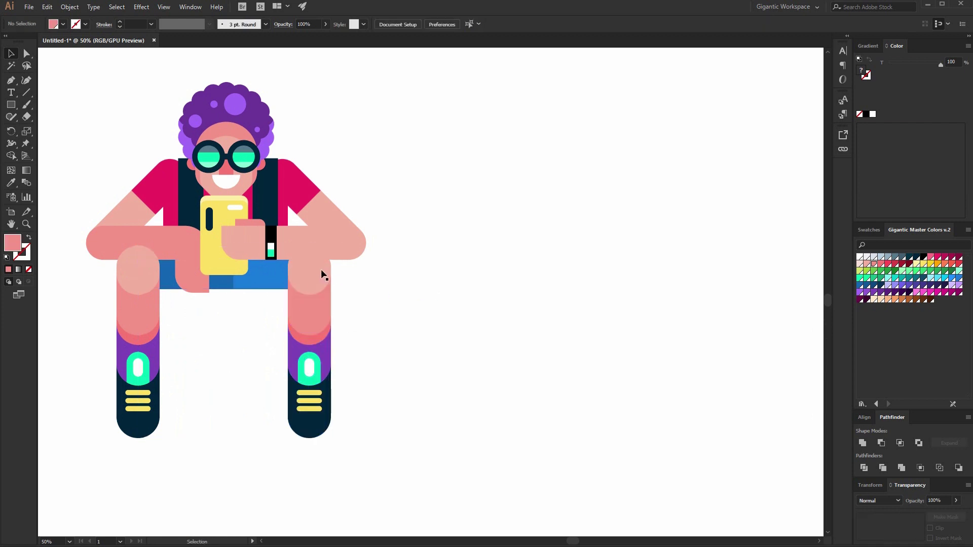
{"action": "double_click", "coordinate": [312, 269]}
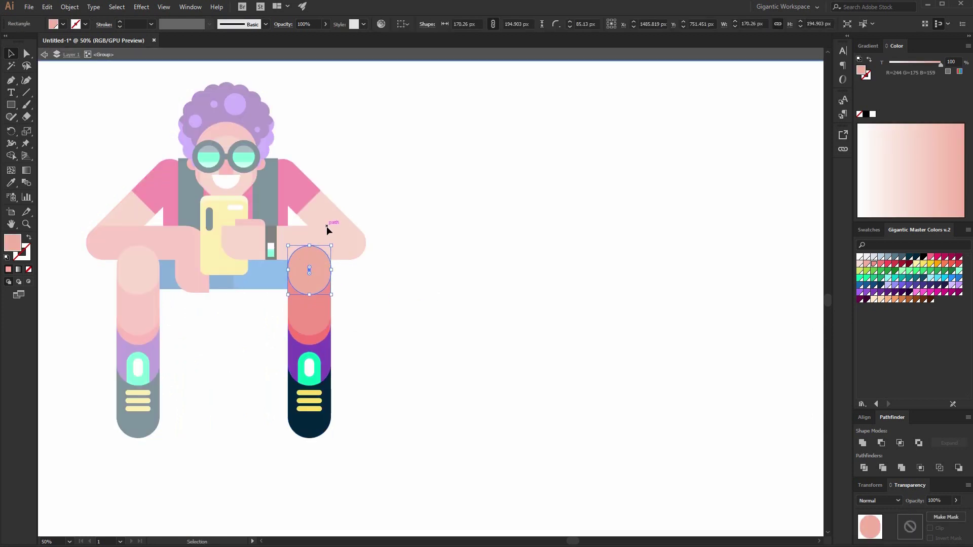
{"action": "left_click", "coordinate": [882, 264]}
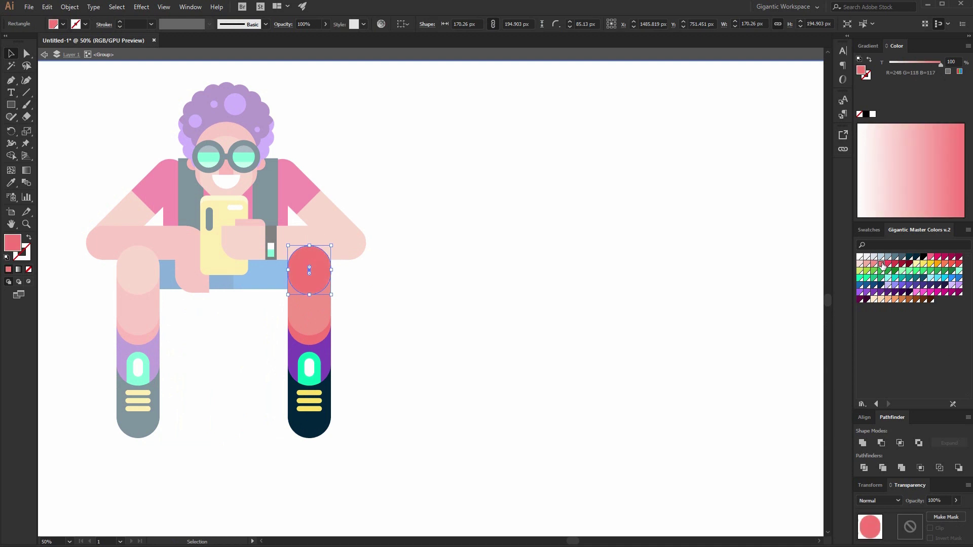
{"action": "double_click", "coordinate": [579, 292]}
{"action": "left_click", "coordinate": [135, 326]}
{"action": "left_click", "coordinate": [326, 330], "text": "shift"}
{"action": "key", "text": "shift+Up"}
{"action": "key", "text": "shift+Up"}
{"action": "key", "text": "shift+Up"}
{"action": "left_click", "coordinate": [222, 364]}
{"action": "left_click", "coordinate": [147, 385]}
{"action": "left_click", "coordinate": [303, 385], "text": "shift"}
{"action": "key", "text": "Down"}
{"action": "left_click", "coordinate": [364, 365]}
{"action": "left_click", "coordinate": [246, 166]}
{"action": "left_click_drag", "start_coordinate": [275, 82], "coordinate": [271, 87]}
{"action": "key", "text": "shift+Down"}
{"action": "key", "text": "shift+Down"}
{"action": "left_click", "coordinate": [428, 147]}
{"action": "left_click", "coordinate": [248, 144]}
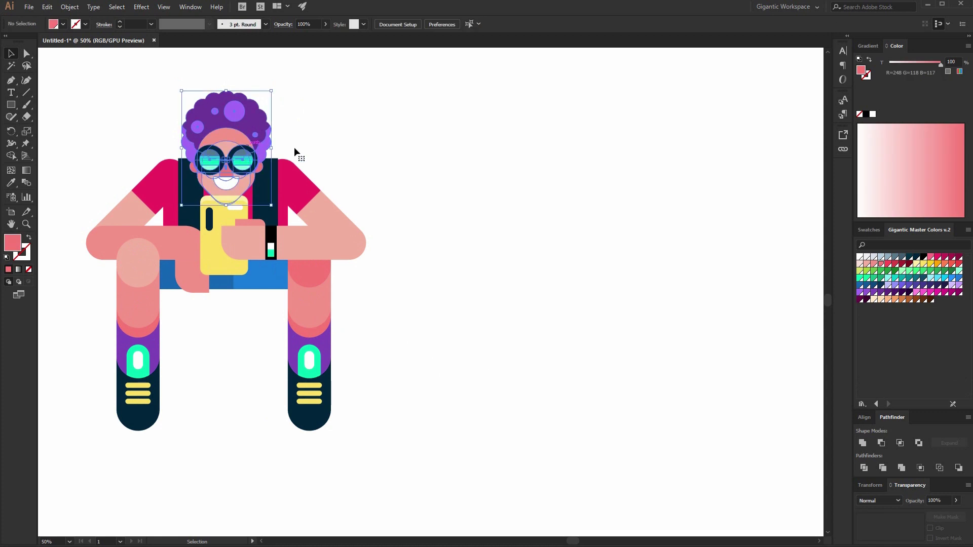
{"action": "left_click", "coordinate": [418, 260]}
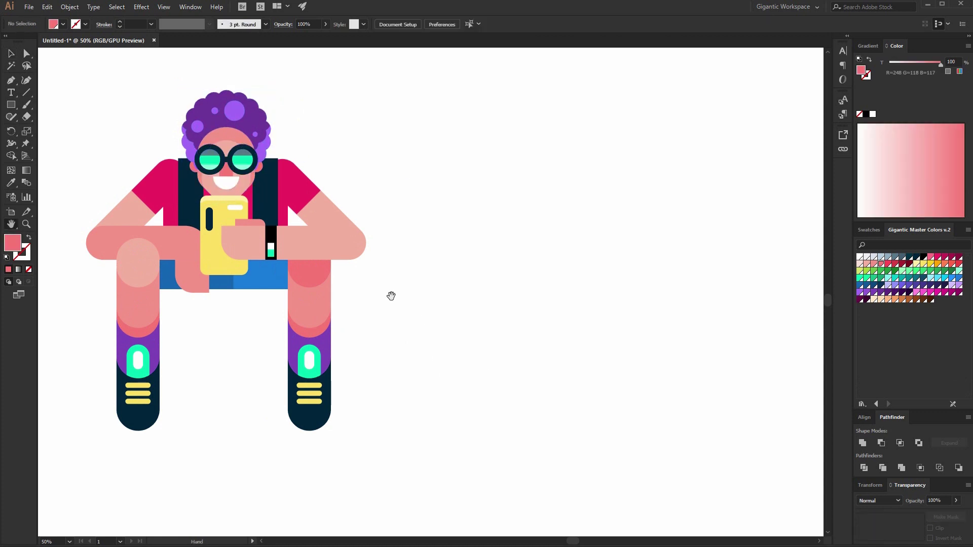
{"action": "left_click_drag", "start_coordinate": [360, 283], "coordinate": [545, 312]}
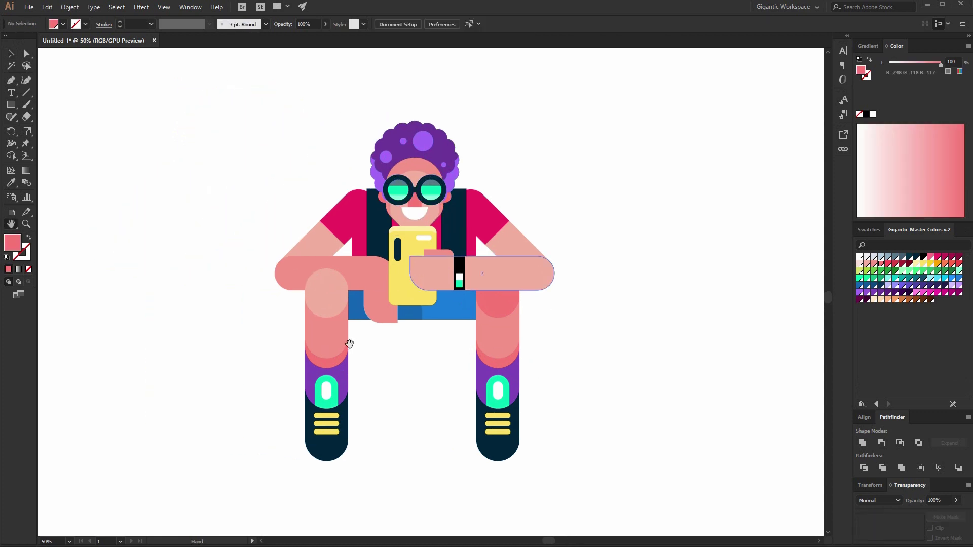
{"action": "left_click", "coordinate": [12, 56]}
Ungroup the left arm and place a copy of the magenta sleeve shape onto it.
{"action": "key", "text": "ctrl+equal"}
{"action": "key", "text": "ctrl+equal"}
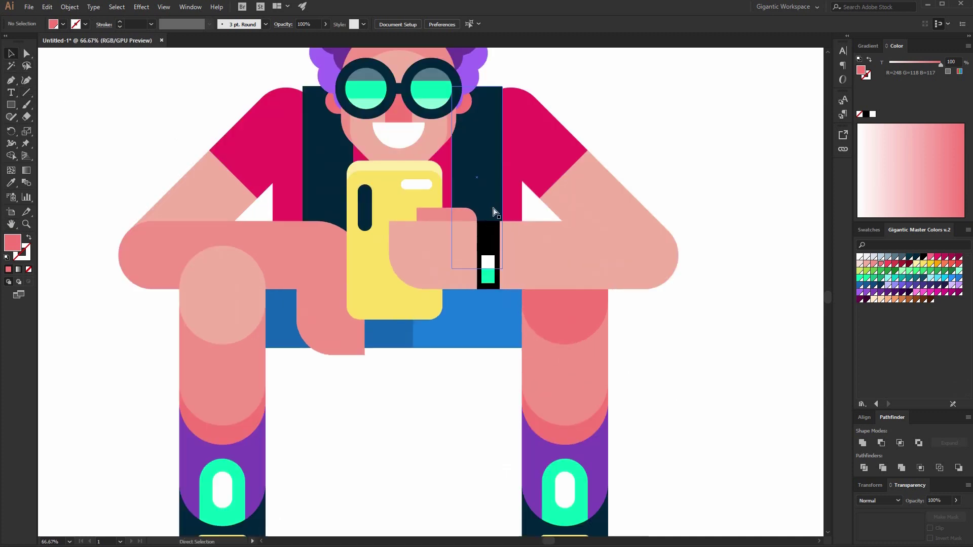
{"action": "left_click", "coordinate": [230, 200]}
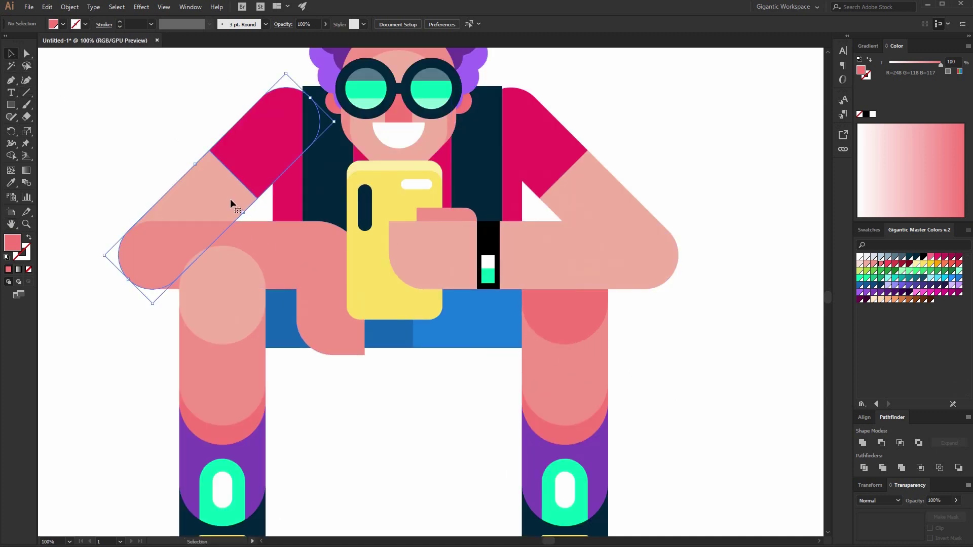
{"action": "right_click", "coordinate": [224, 199]}
{"action": "left_click", "coordinate": [272, 285]}
{"action": "left_click", "coordinate": [128, 147]}
{"action": "left_click", "coordinate": [233, 158]}
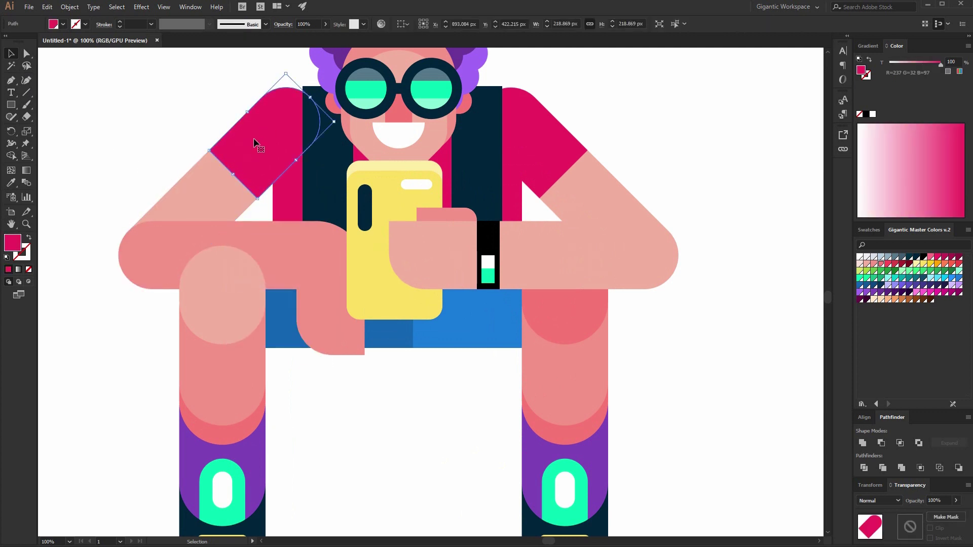
{"action": "key", "text": "a"}
{"action": "left_click_drag", "start_coordinate": [269, 135], "coordinate": [178, 218]}
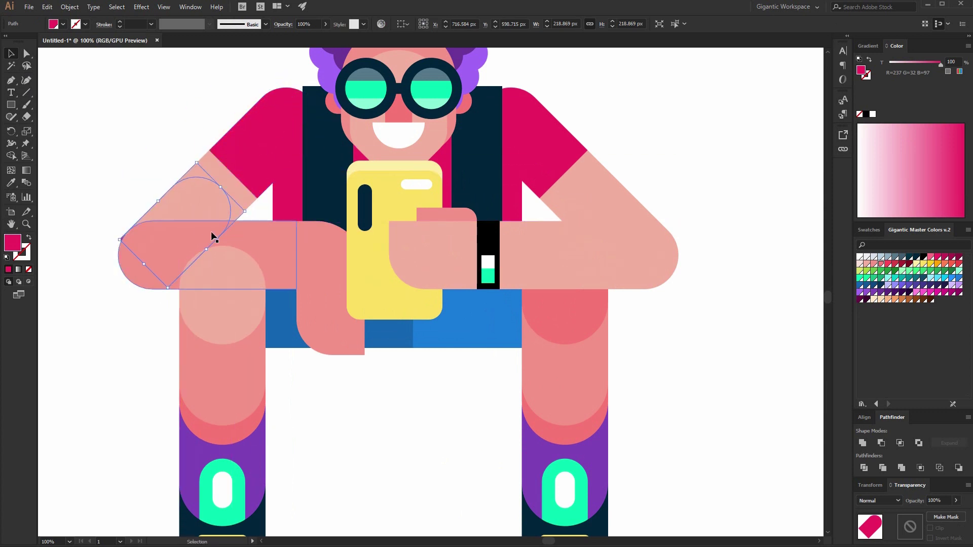
Send the peach arm to the back and Minus Front the sleeve copy from the arm band.
{"action": "left_click", "coordinate": [232, 192]}
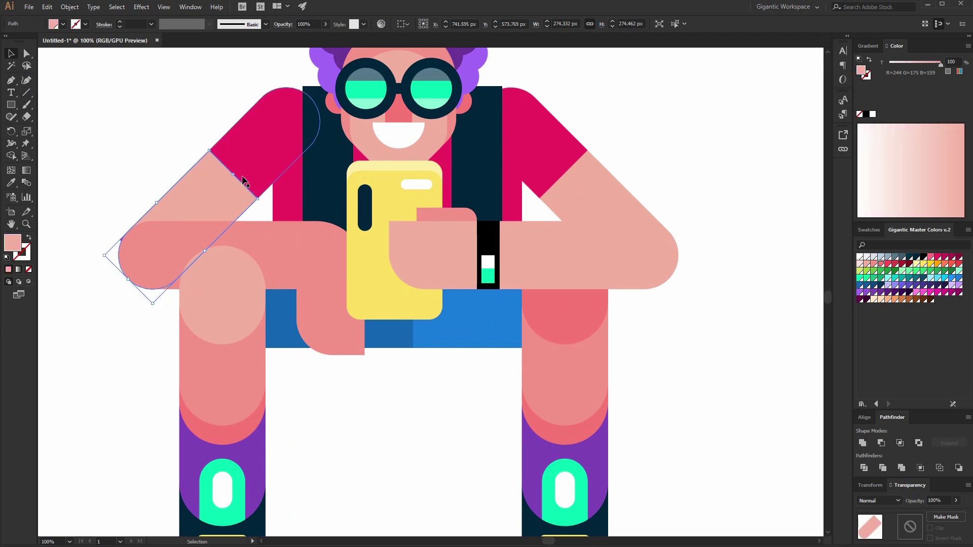
{"action": "key", "text": "a"}
{"action": "left_click", "coordinate": [874, 265]}
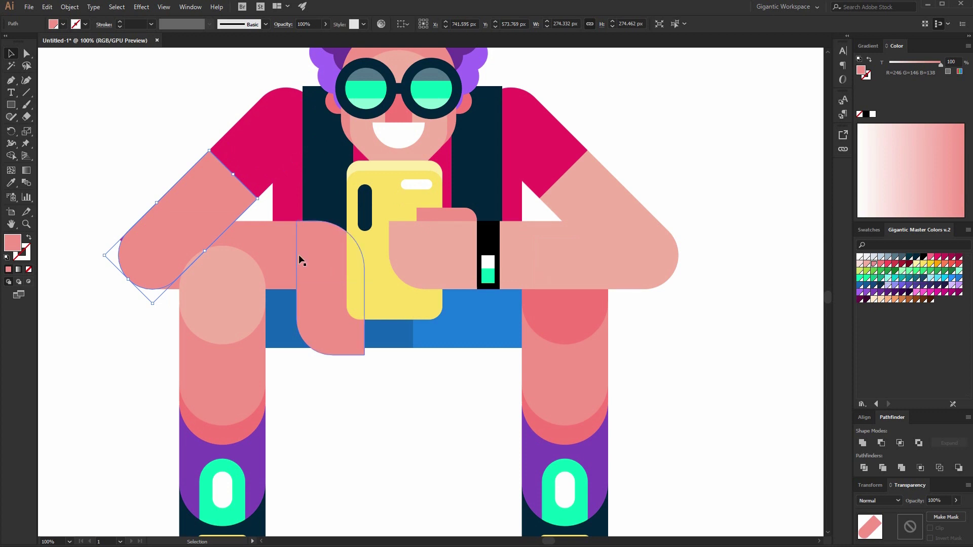
{"action": "key", "text": "ctrl+z"}
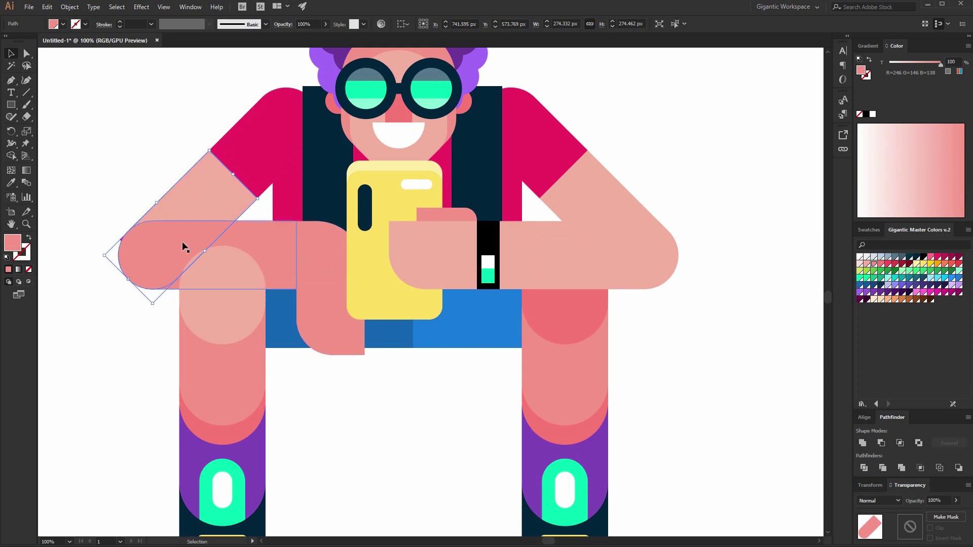
{"action": "left_click", "coordinate": [153, 145]}
{"action": "left_click", "coordinate": [205, 196]}
{"action": "key", "text": "ctrl+shift+["}
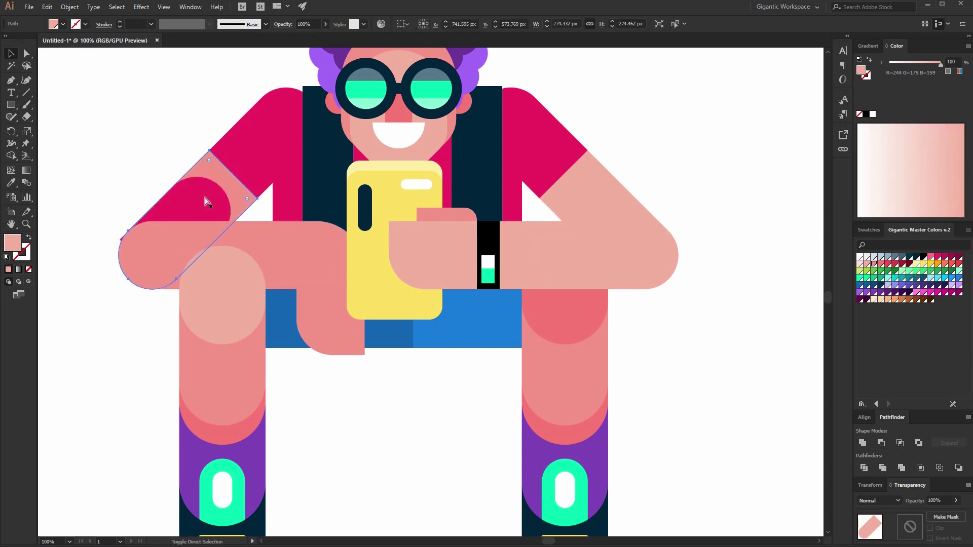
{"action": "left_click", "coordinate": [200, 185]}
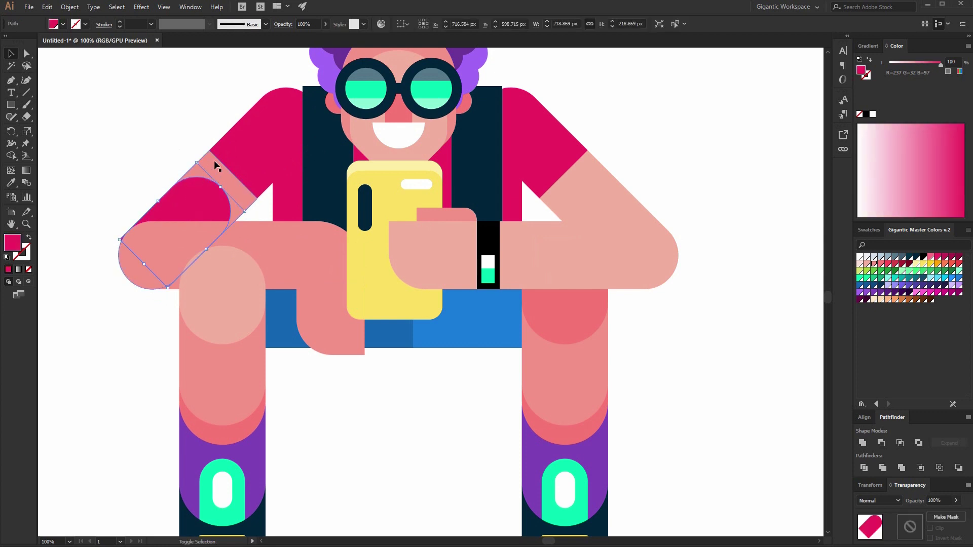
{"action": "left_click", "coordinate": [225, 172], "text": "shift"}
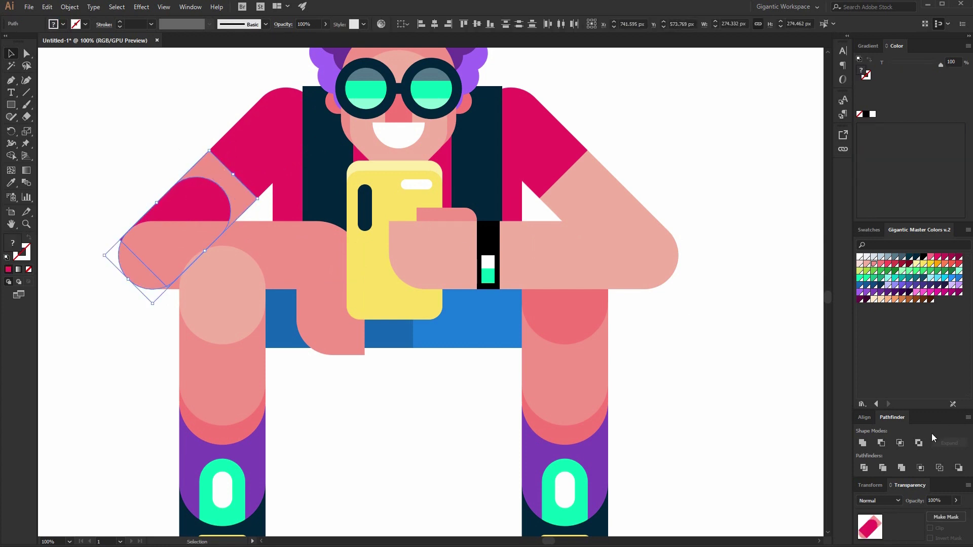
{"action": "left_click", "coordinate": [883, 445]}
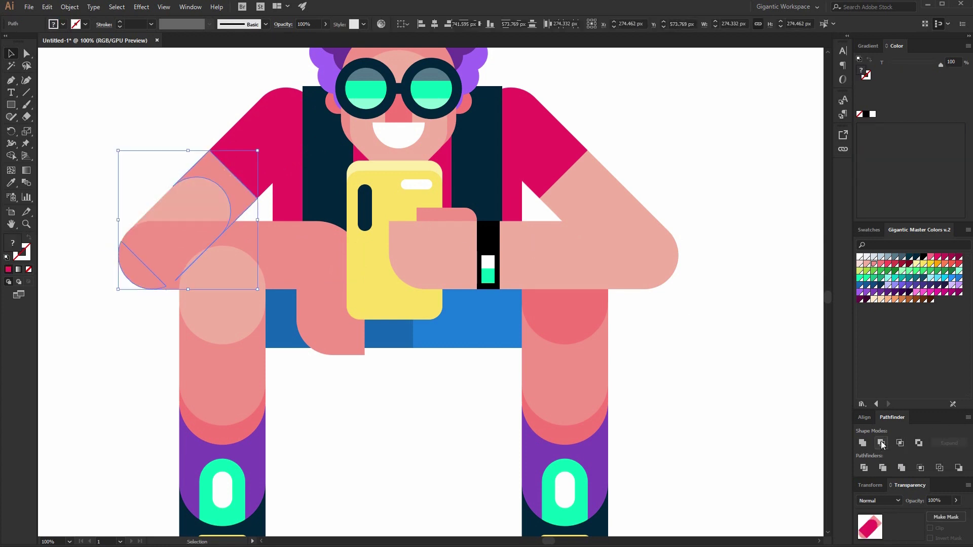
{"action": "left_click", "coordinate": [771, 431]}
Draw a pale pink 70 px circle highlight on the left knee.
{"action": "key", "text": "l"}
{"action": "left_click_drag", "start_coordinate": [200, 259], "coordinate": [235, 295]}
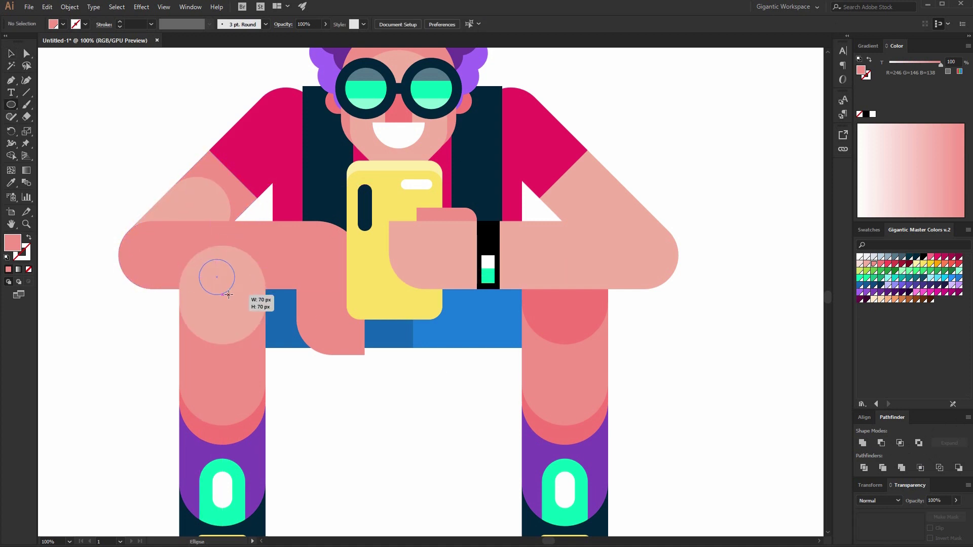
{"action": "left_click", "coordinate": [861, 264]}
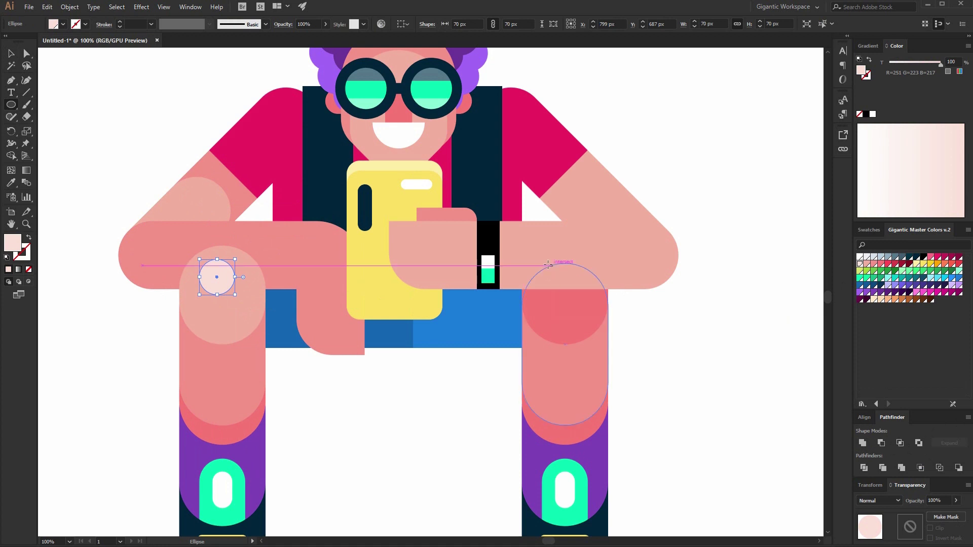
Add a fully rounded highlight bar along the right forearm.
{"action": "left_click_drag", "start_coordinate": [523, 229], "coordinate": [648, 247]}
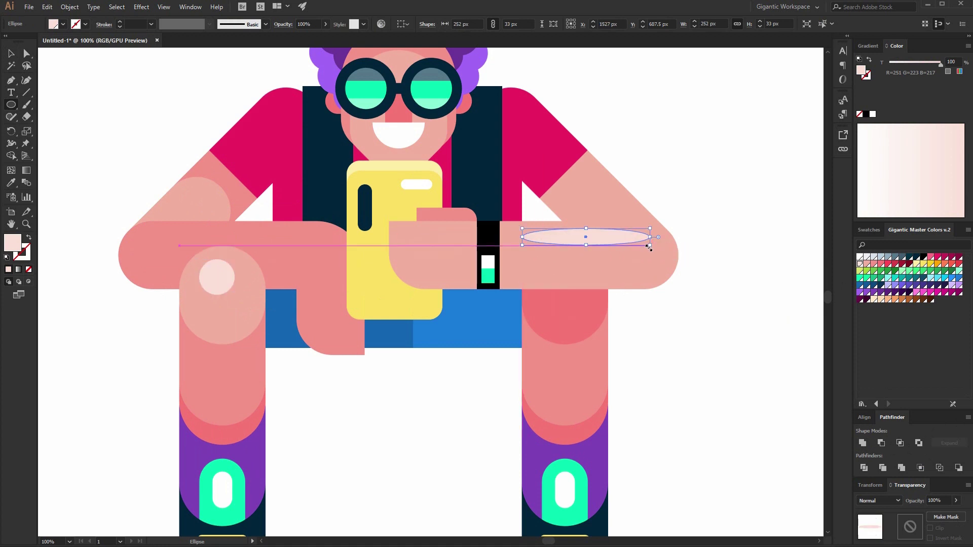
{"action": "key", "text": "ctrl+z"}
{"action": "key", "text": "m"}
{"action": "left_click_drag", "start_coordinate": [515, 232], "coordinate": [649, 250]}
{"action": "key", "text": "a"}
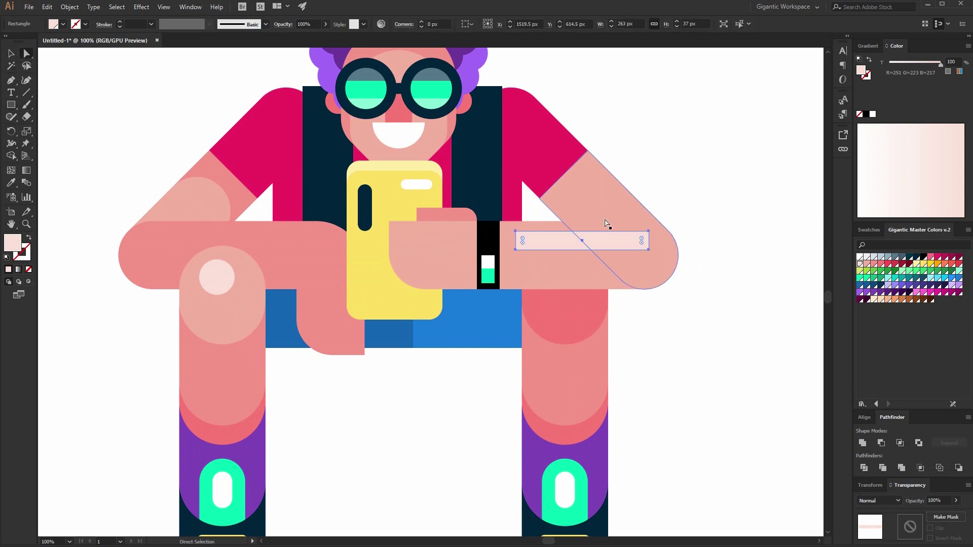
{"action": "left_click_drag", "start_coordinate": [523, 240], "coordinate": [533, 242]}
{"action": "left_click", "coordinate": [10, 55]}
{"action": "left_click", "coordinate": [637, 175]}
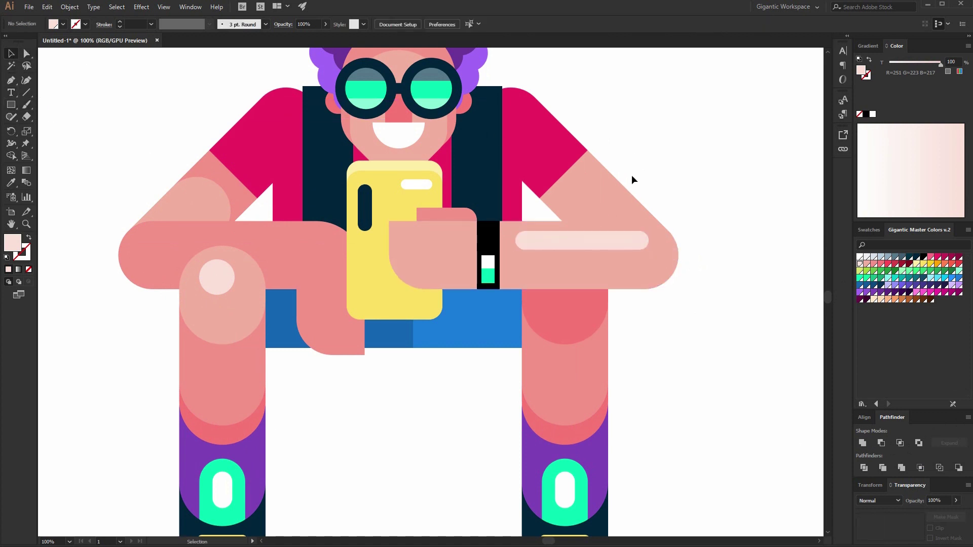
Ungroup the right arm and shift the sleeve copy down-right onto it.
{"action": "left_click", "coordinate": [558, 175]}
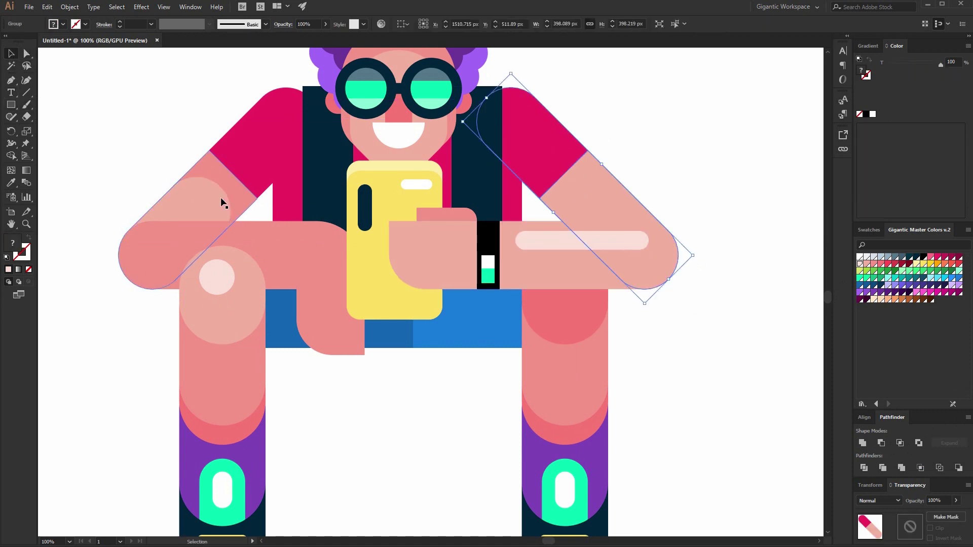
{"action": "left_click", "coordinate": [667, 124]}
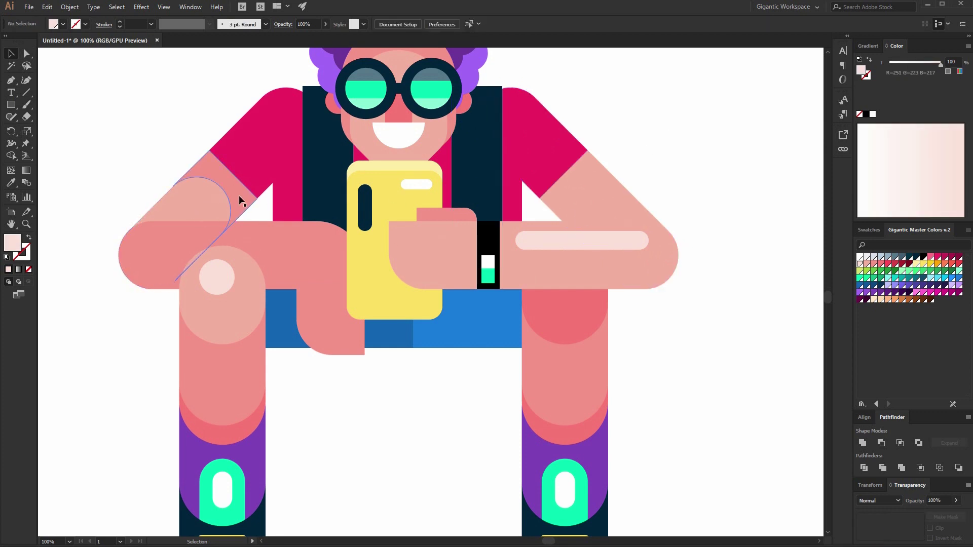
{"action": "left_click", "coordinate": [596, 185]}
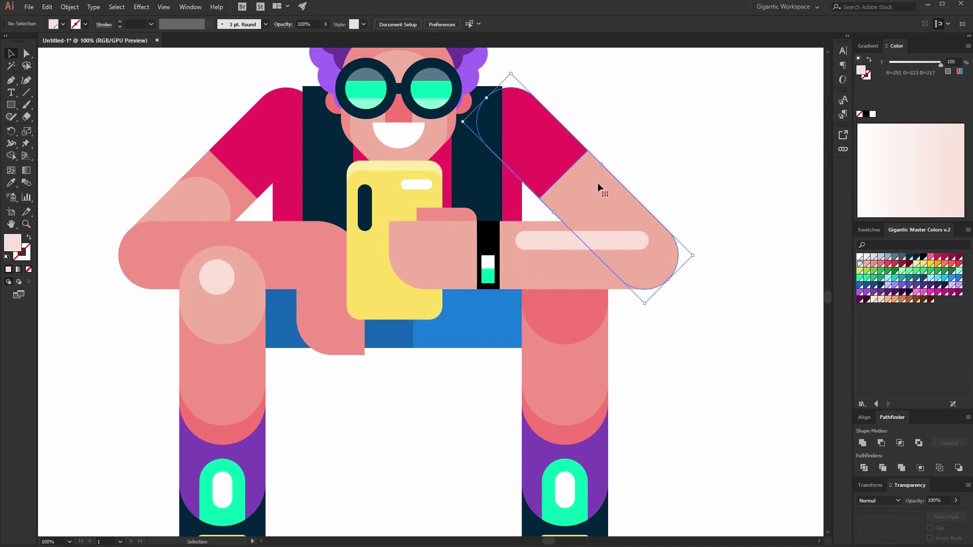
{"action": "right_click", "coordinate": [598, 184]}
{"action": "left_click", "coordinate": [633, 275]}
{"action": "left_click_drag", "start_coordinate": [558, 149], "coordinate": [577, 168]}
Recolour the right forearm darker pink and send it behind the elbow shape.
{"action": "left_click", "coordinate": [598, 173]}
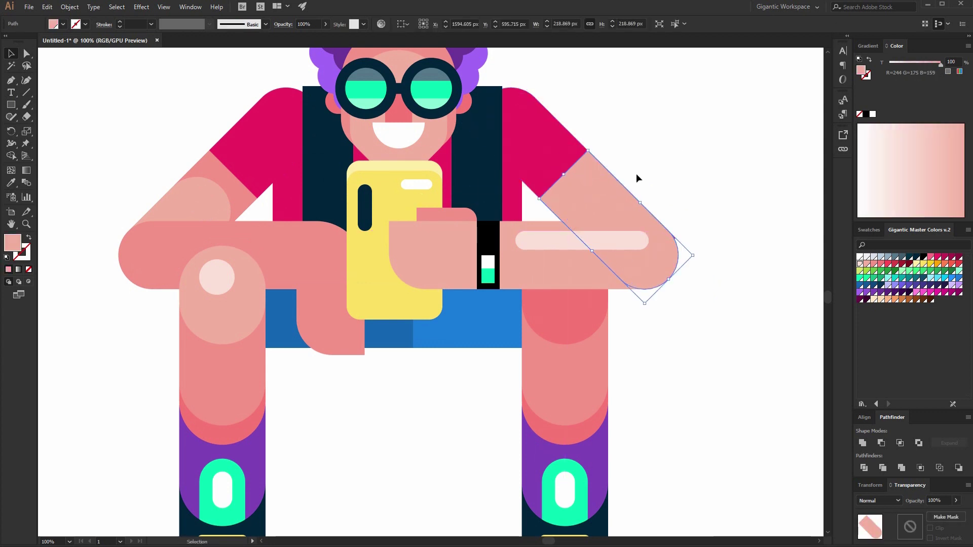
{"action": "left_click", "coordinate": [762, 158]}
{"action": "left_click", "coordinate": [598, 161]}
{"action": "left_click", "coordinate": [877, 268]}
{"action": "left_click", "coordinate": [625, 162]}
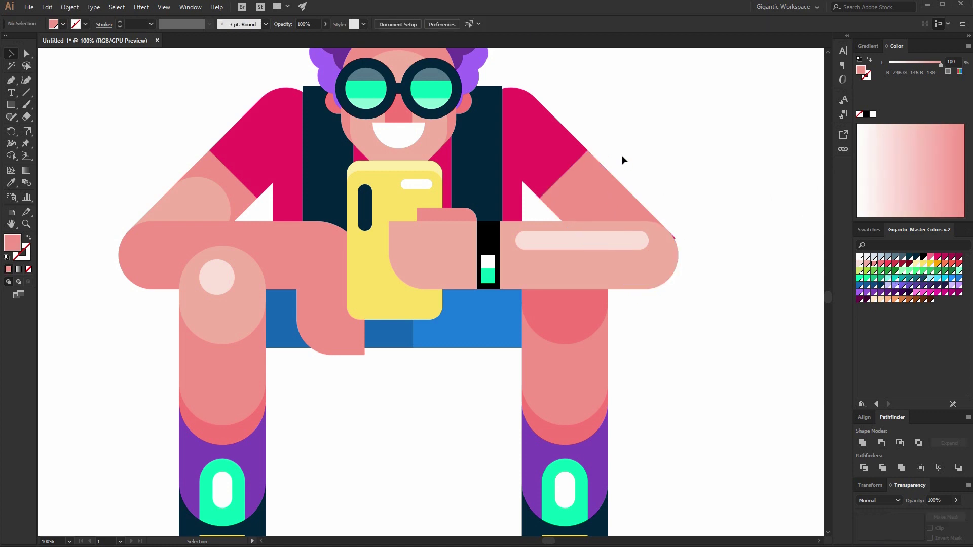
{"action": "left_click_drag", "start_coordinate": [591, 158], "coordinate": [591, 162]}
{"action": "key", "text": "ctrl+shift+["}
Minus Front the crimson shape from the salmon forearm to create the shading.
{"action": "left_click", "coordinate": [621, 158]}
{"action": "left_click", "coordinate": [603, 205]}
{"action": "left_click", "coordinate": [583, 158], "text": "shift"}
{"action": "left_click", "coordinate": [882, 443]}
{"action": "left_click", "coordinate": [714, 398]}
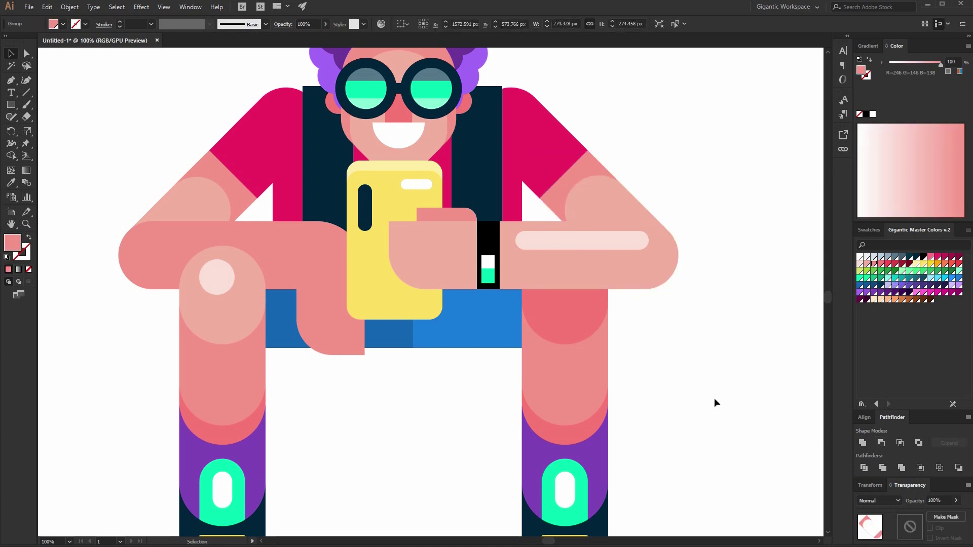
Add a darker pink highlight bar on the right sleeve, rotated to 315°.
{"action": "key", "text": "ctrl+minus"}
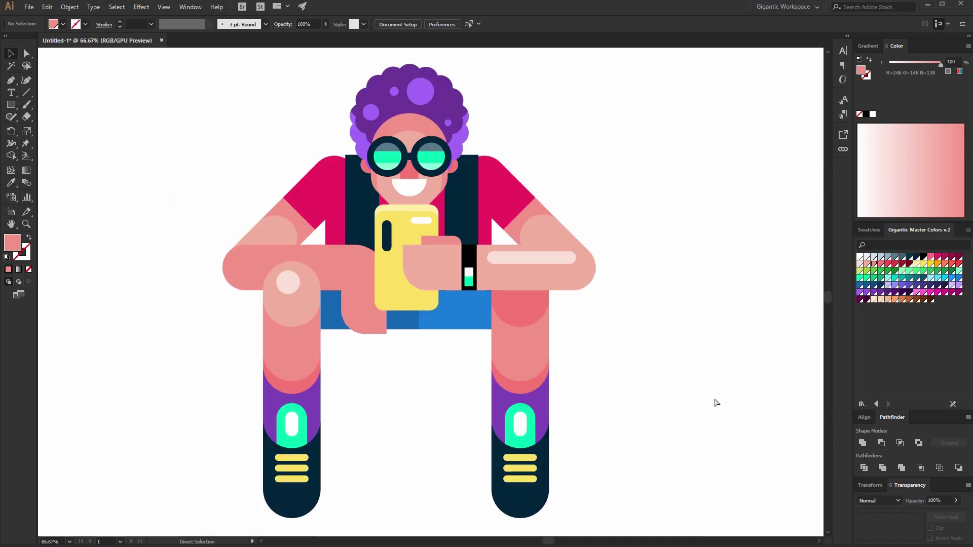
{"action": "key", "text": "m"}
{"action": "left_click_drag", "start_coordinate": [608, 184], "coordinate": [658, 198]}
{"action": "left_click", "coordinate": [932, 258]}
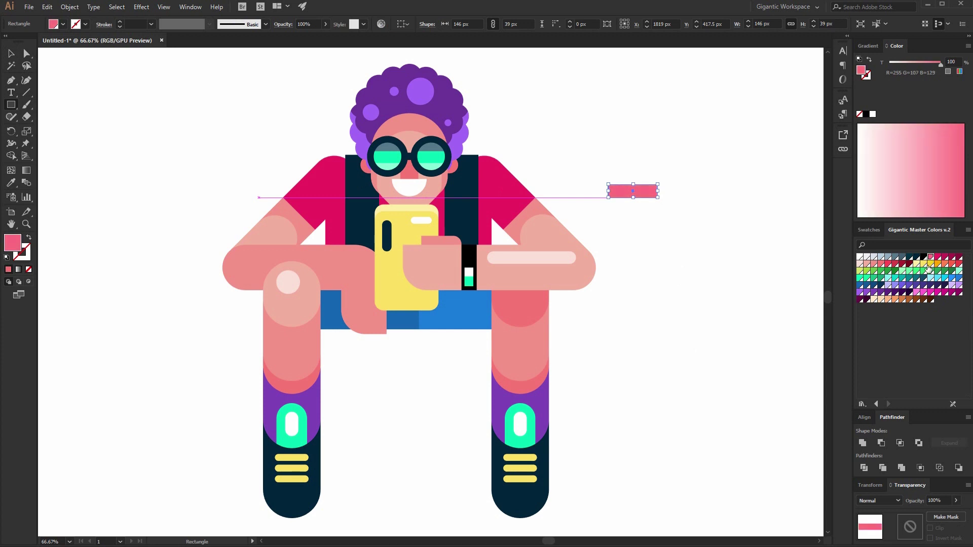
{"action": "key", "text": "a"}
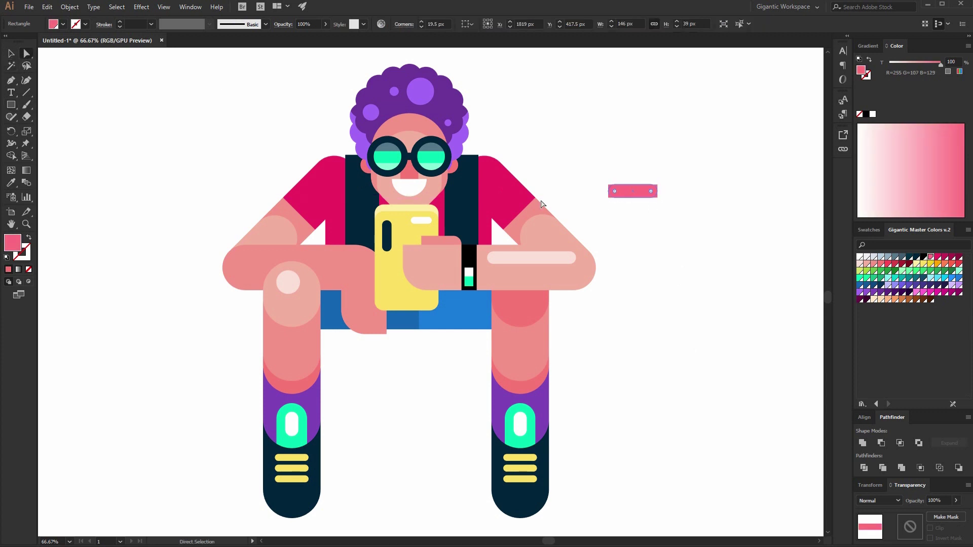
{"action": "left_click", "coordinate": [10, 56]}
{"action": "left_click", "coordinate": [718, 182]}
{"action": "left_click_drag", "start_coordinate": [700, 159], "coordinate": [509, 182]}
{"action": "left_click", "coordinate": [604, 179]}
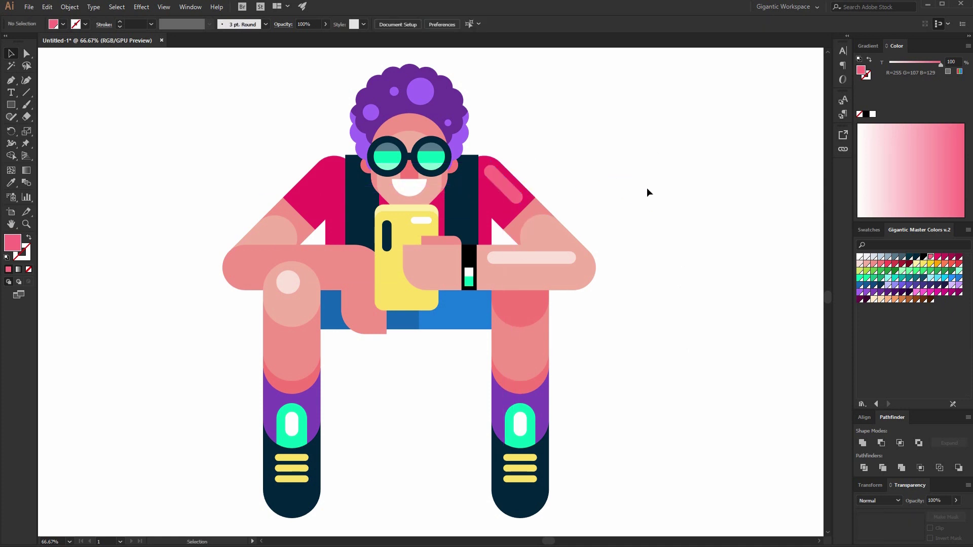
Draw a wide light blue desk bar across the character's legs.
{"action": "key", "text": "ctrl+minus"}
{"action": "key", "text": "ctrl+minus"}
{"action": "left_click_drag", "start_coordinate": [578, 150], "coordinate": [294, 412]}
{"action": "key", "text": "v"}
{"action": "left_click", "coordinate": [276, 409]}
{"action": "key", "text": "m"}
{"action": "left_click_drag", "start_coordinate": [263, 310], "coordinate": [572, 325]}
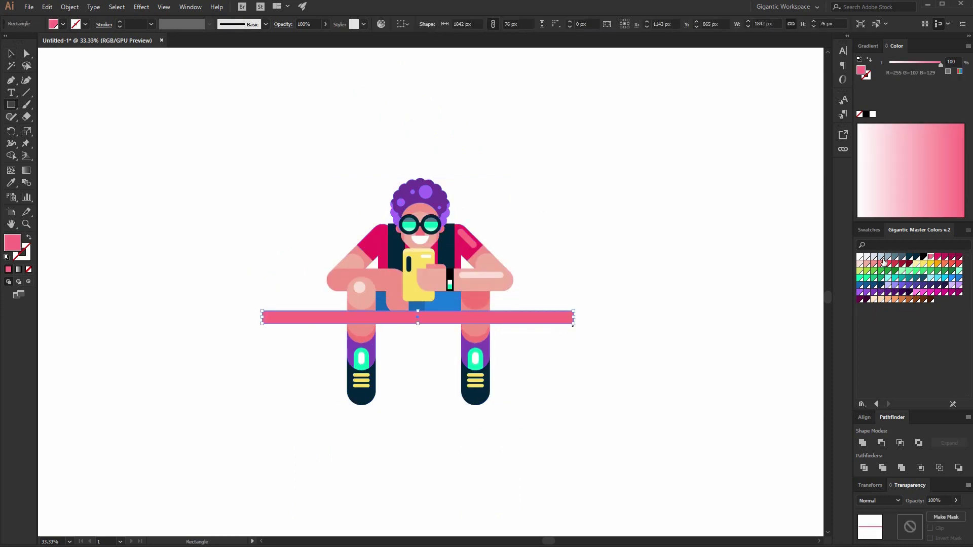
{"action": "left_click", "coordinate": [881, 256]}
Draw several small pale background bars below and around the desk.
{"action": "left_click_drag", "start_coordinate": [276, 352], "coordinate": [325, 365]}
{"action": "left_click", "coordinate": [874, 260]}
{"action": "left_click_drag", "start_coordinate": [404, 343], "coordinate": [448, 359]}
{"action": "left_click_drag", "start_coordinate": [394, 393], "coordinate": [429, 405]}
{"action": "left_click_drag", "start_coordinate": [513, 354], "coordinate": [547, 369]}
Draw a long thin pale grey-blue bar behind the shoulders.
{"action": "left_click_drag", "start_coordinate": [262, 234], "coordinate": [574, 241]}
{"action": "left_click", "coordinate": [867, 257]}
{"action": "key", "text": "v"}
{"action": "left_click", "coordinate": [713, 107]}
{"action": "scroll", "coordinate": [714, 108], "scroll_direction": "down", "scroll_amount": 1}
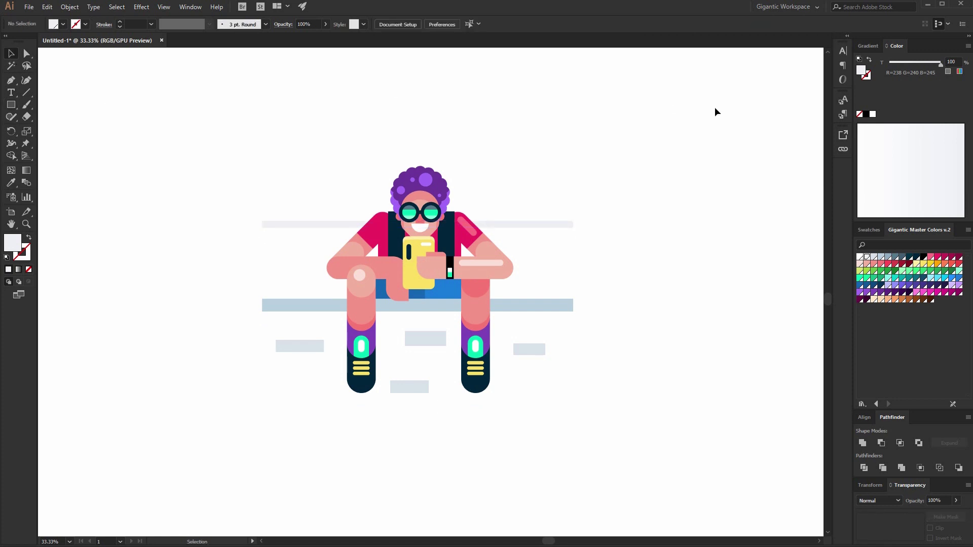